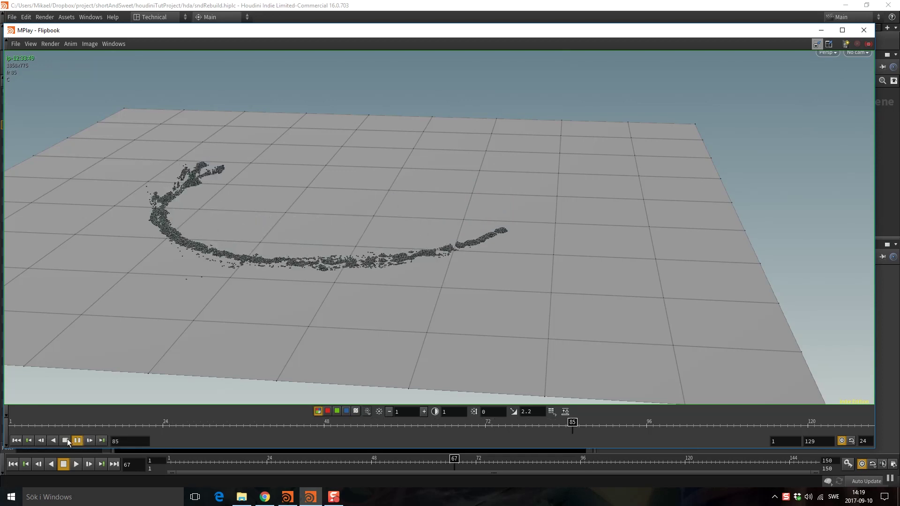
# Stop the sand-trail flipbook playback and minimize the MPlay window
pyautogui.click(65, 441)
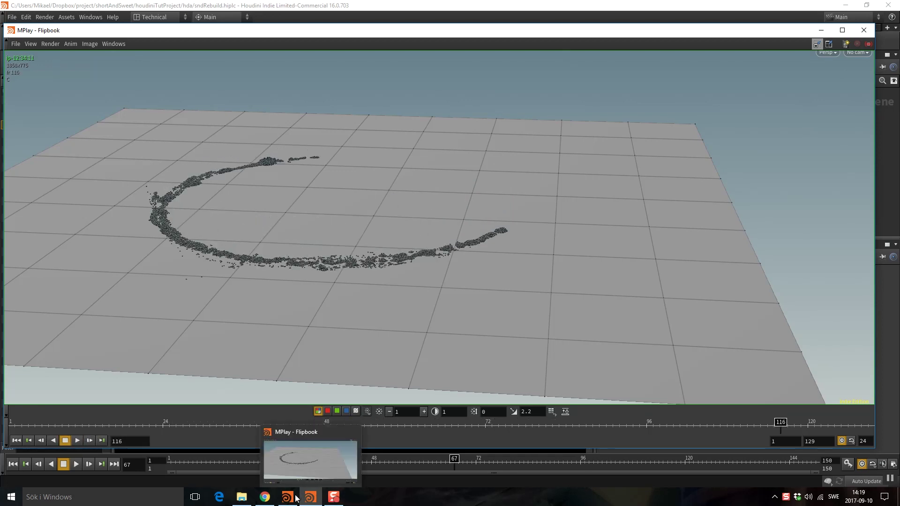
pyautogui.click(311, 496)
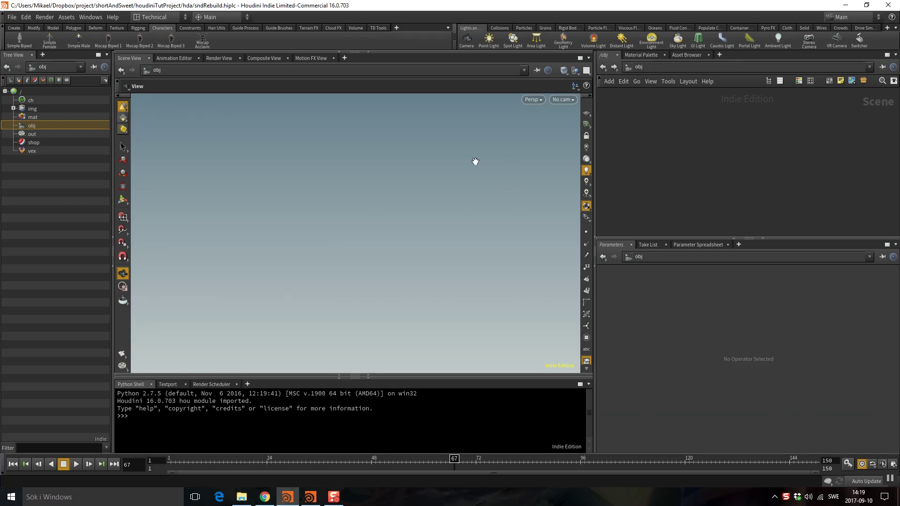
# Add a Mocap Biped 3 character, switch its Animation Type to Runs, and preview the run
pyautogui.click(171, 41)
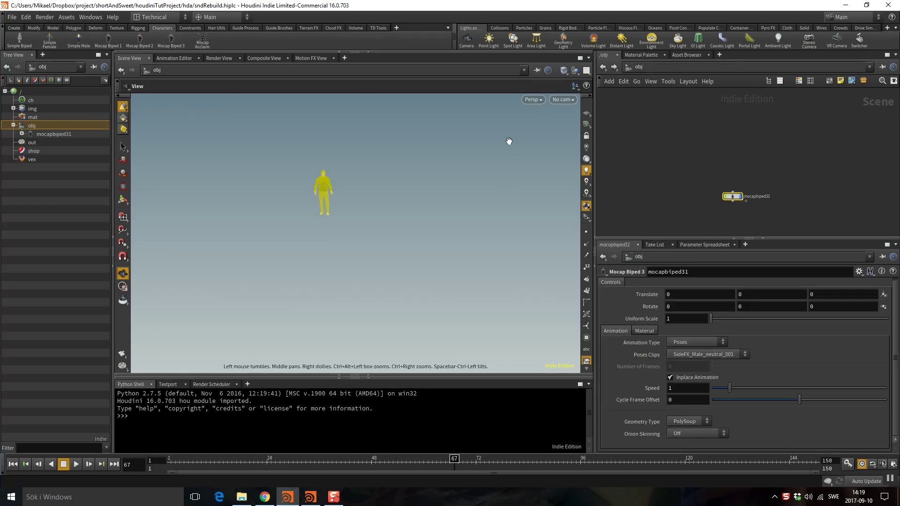
pyautogui.click(697, 342)
pyautogui.click(689, 362)
pyautogui.click(76, 464)
pyautogui.click(64, 465)
pyautogui.press('Tab')
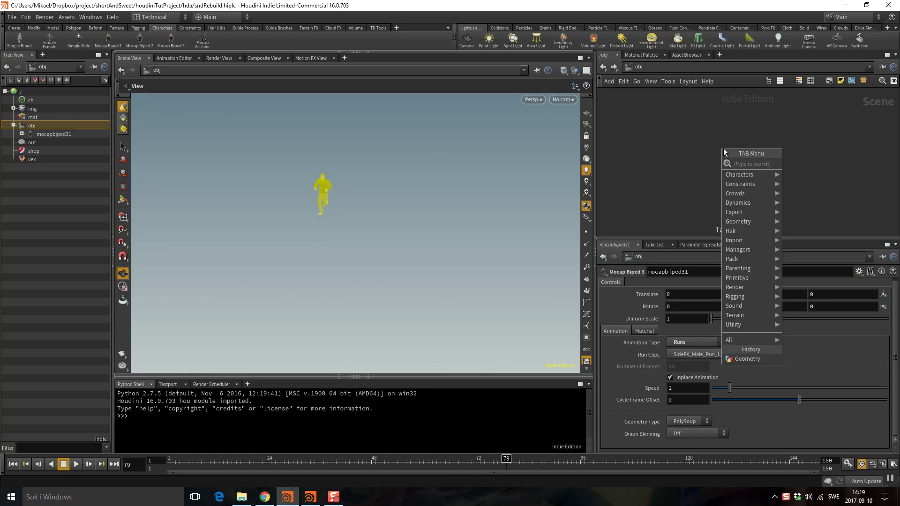
# Create a geometry object and replace its default file node with a Circle
pyautogui.write('ge')
pyautogui.press('Return')
pyautogui.click(724, 148)
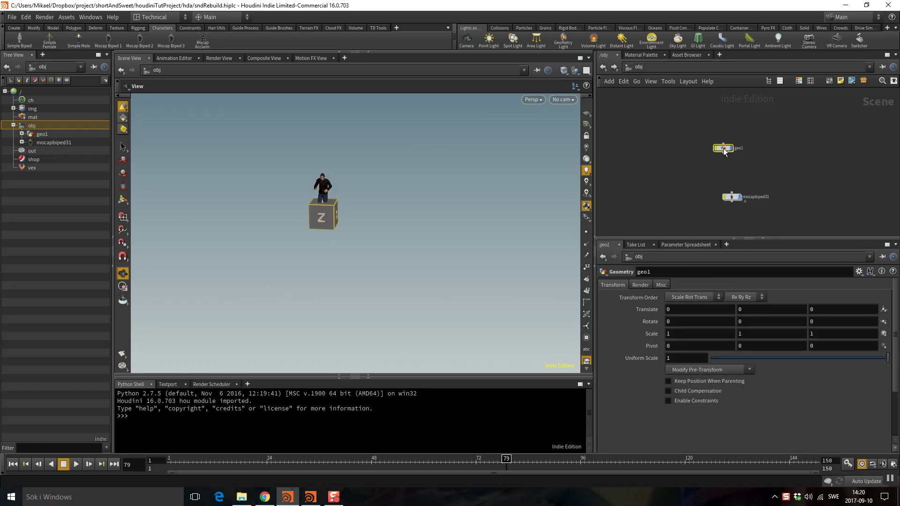
pyautogui.press('Delete')
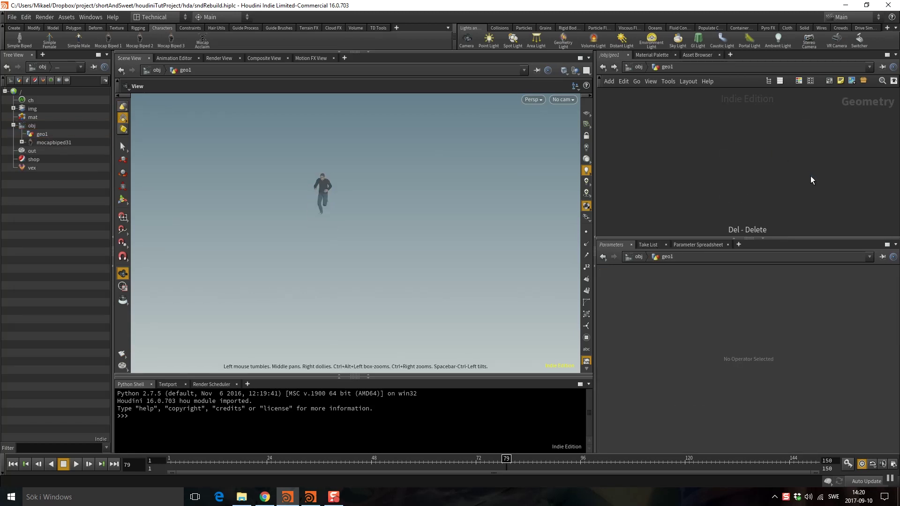
pyautogui.press('Tab')
pyautogui.write('cir')
pyautogui.press('Return')
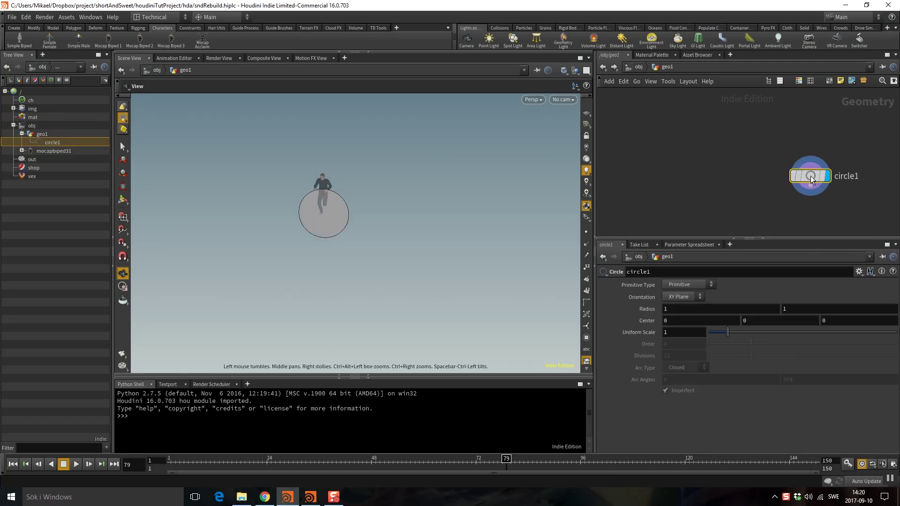
pyautogui.click(718, 119)
# Add a Transform after the circle with Rotate X 90 and uniform scale 4.5, then return to /obj
pyautogui.press('Tab')
pyautogui.write('transform')
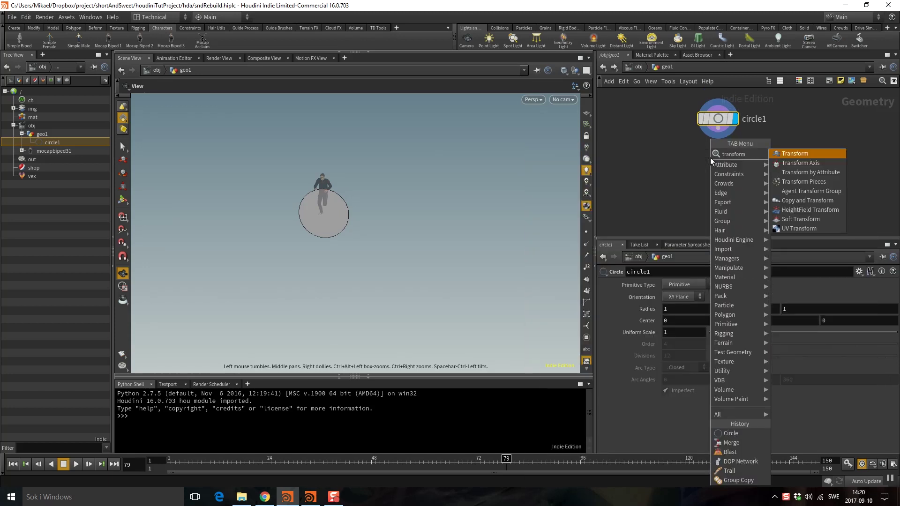
pyautogui.press('Return')
pyautogui.click(710, 157)
pyautogui.click(666, 333)
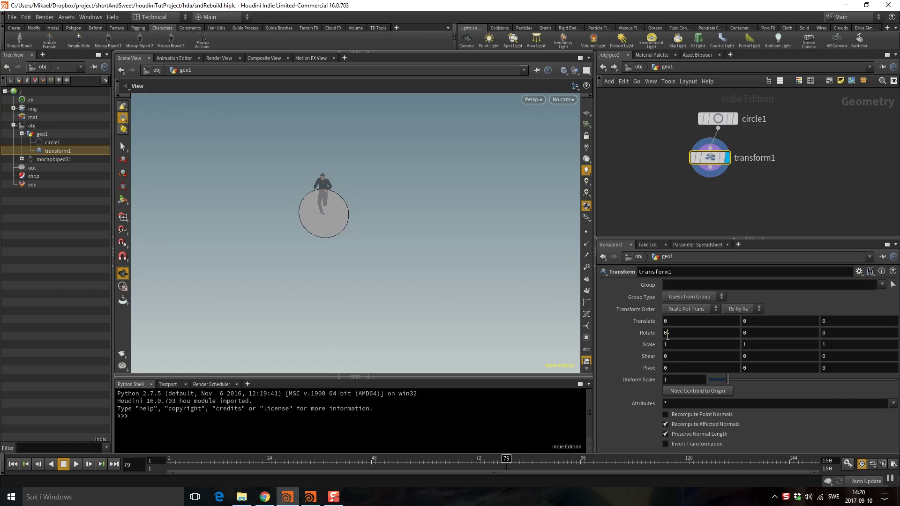
pyautogui.write('90')
pyautogui.press('Return')
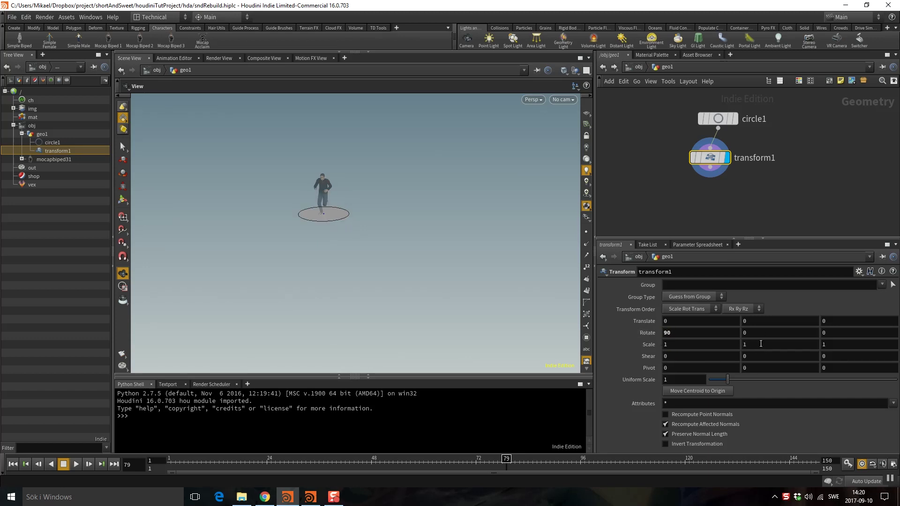
pyautogui.write('4.5')
pyautogui.press('Return')
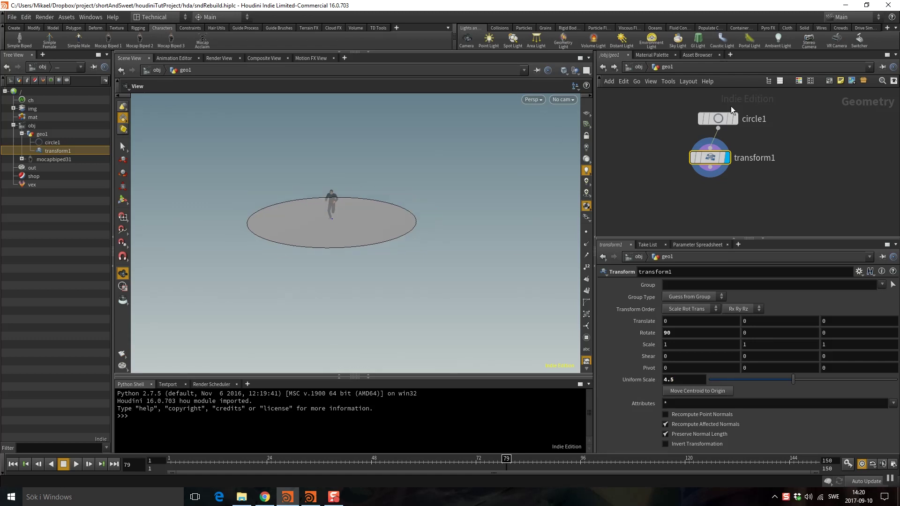
pyautogui.click(638, 67)
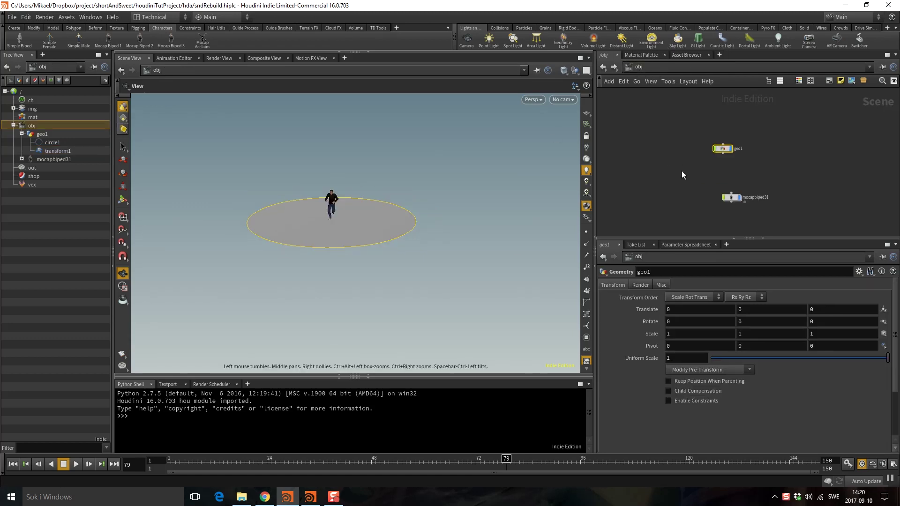
# Move the mocapbiped31 node up beside geo1 and select it
pyautogui.moveTo(732, 195); pyautogui.dragTo(759, 148)
pyautogui.scroll(2, 758, 150)
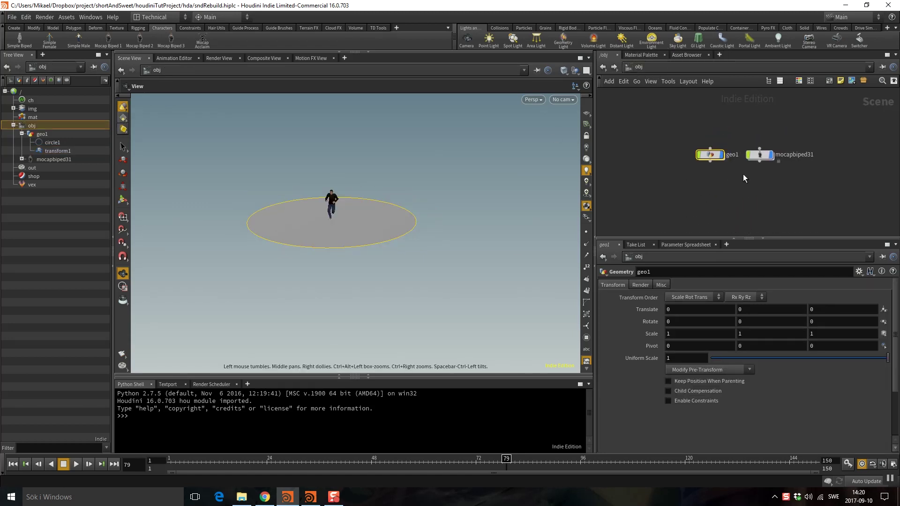
pyautogui.click(760, 154)
pyautogui.click(709, 154)
pyautogui.click(759, 155)
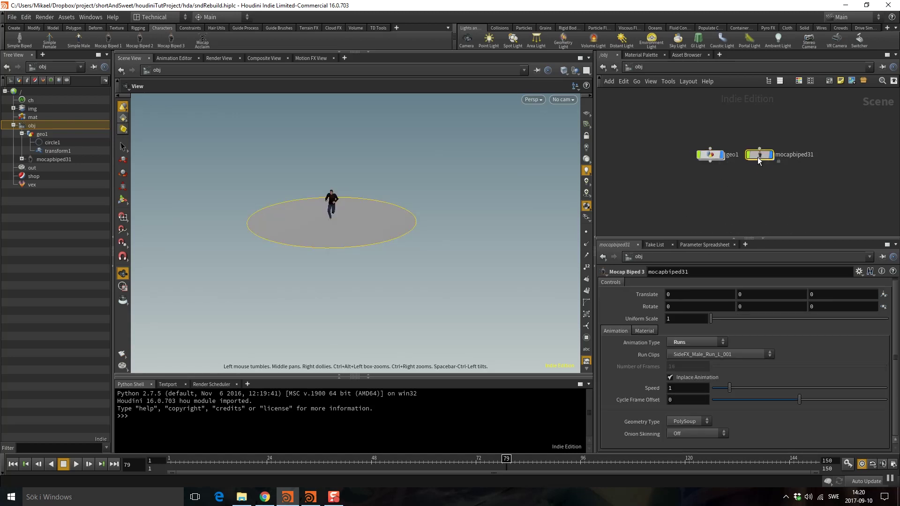
# Create a geometry object named 'man' and delete its default file node
pyautogui.press('Tab')
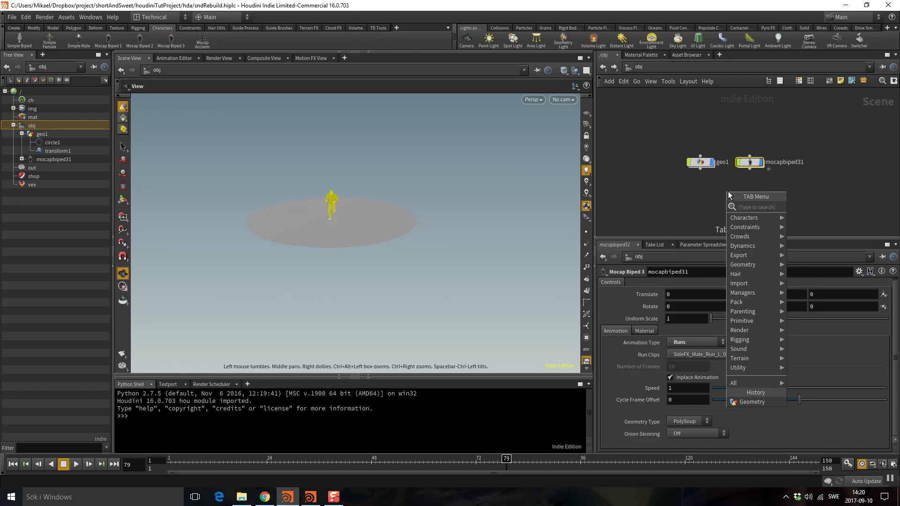
pyautogui.write('geo')
pyautogui.press('Return')
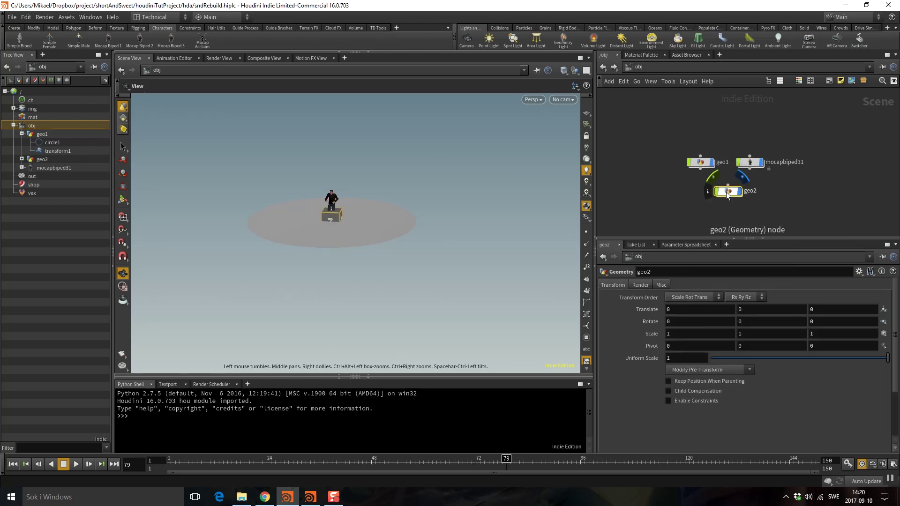
pyautogui.doubleClick(750, 191)
pyautogui.write('man')
pyautogui.press('Return')
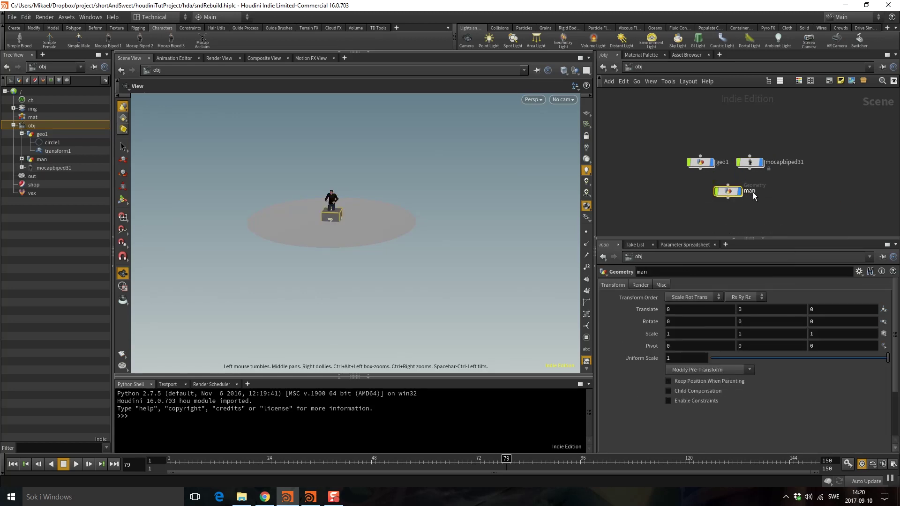
pyautogui.press('i')
pyautogui.press('Delete')
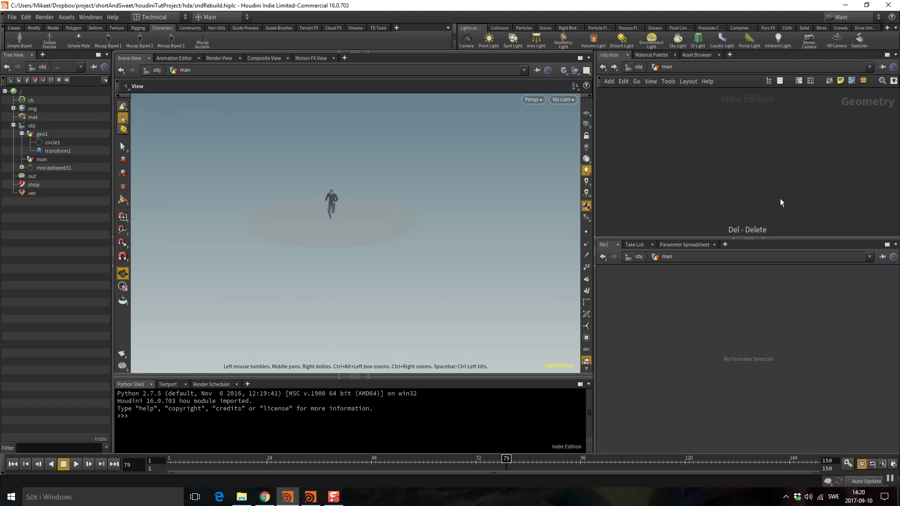
# Add an Agent node sourced from /obj/mocapbiped31, rewind to frame 1, and return to /obj
pyautogui.press('Tab')
pyautogui.write('agen')
pyautogui.press('Return')
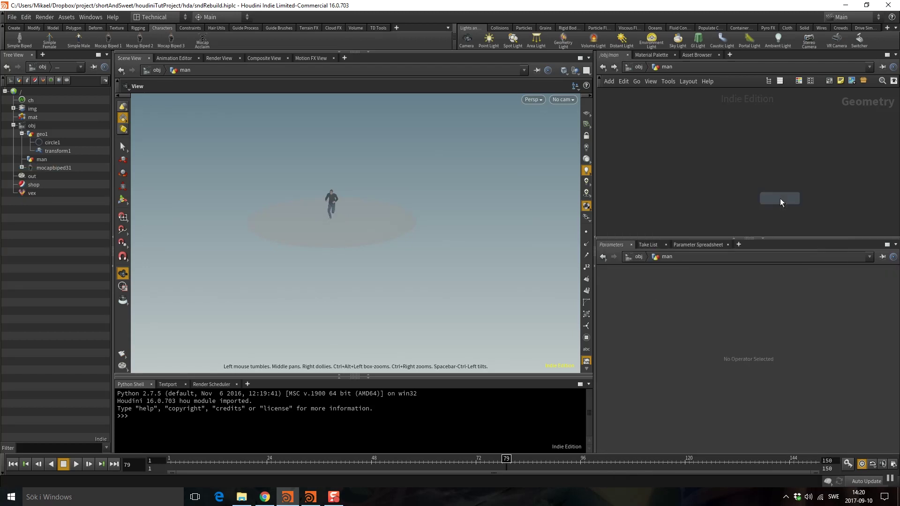
pyautogui.click(764, 200)
pyautogui.moveTo(761, 201); pyautogui.dragTo(734, 127)
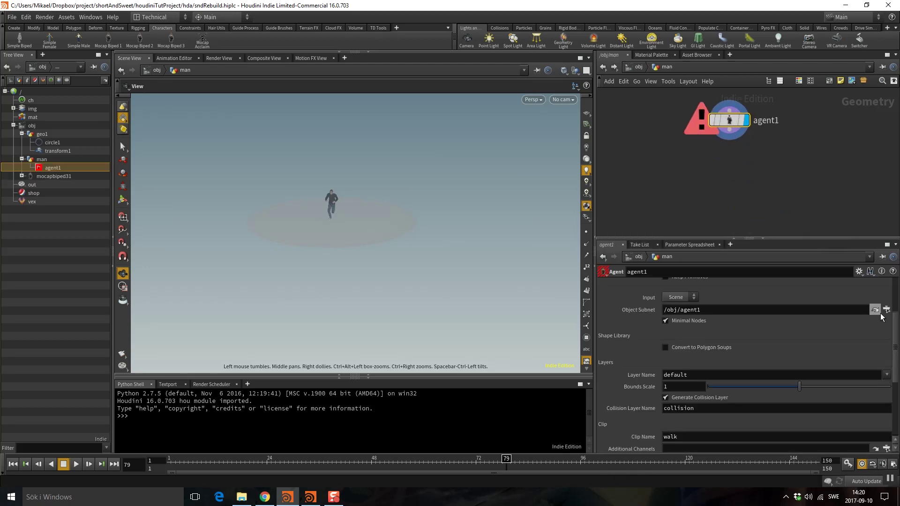
pyautogui.click(885, 310)
pyautogui.doubleClick(826, 268)
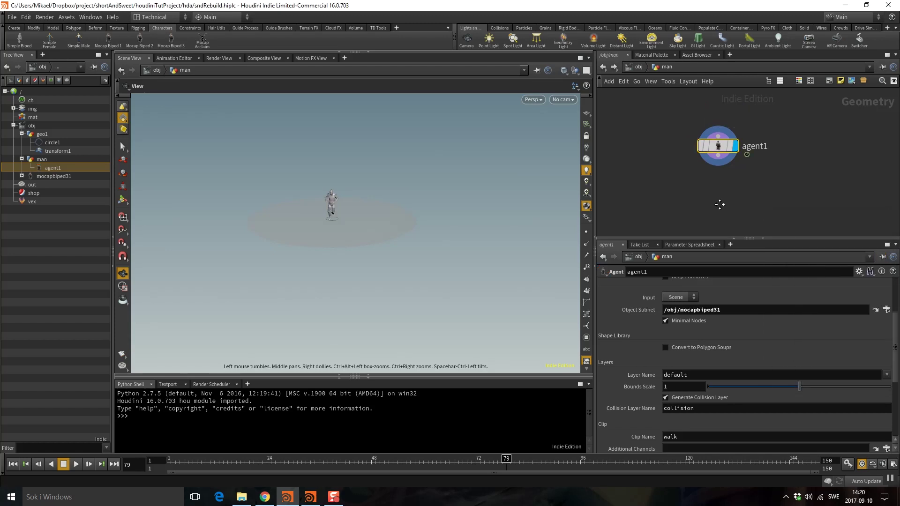
pyautogui.hotkey('ctrl', 'Up')
pyautogui.press('u')
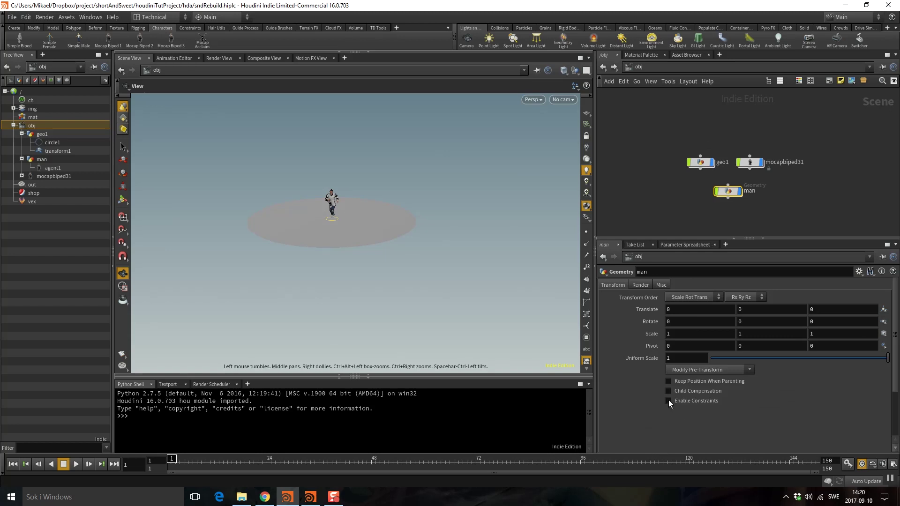
# Give the man object a Follow Path constraint using the geo1 circle as the path
pyautogui.click(669, 400)
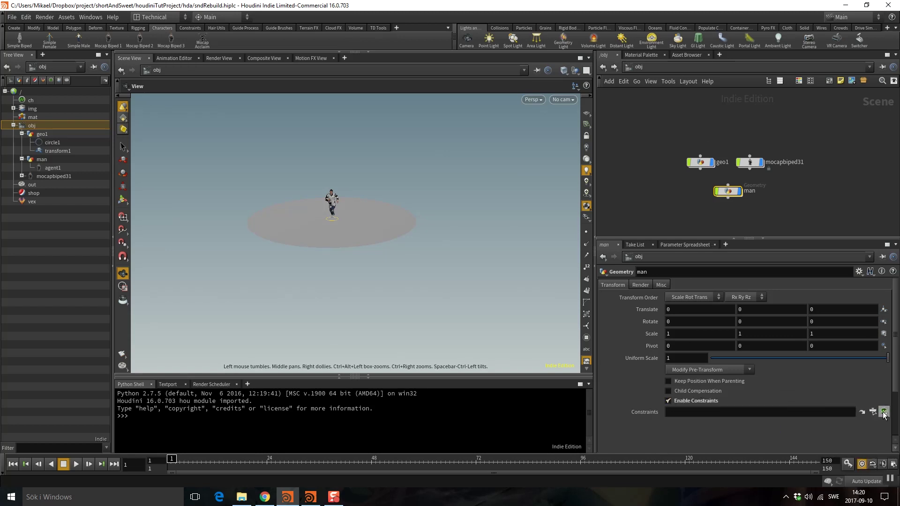
pyautogui.click(883, 412)
pyautogui.click(856, 464)
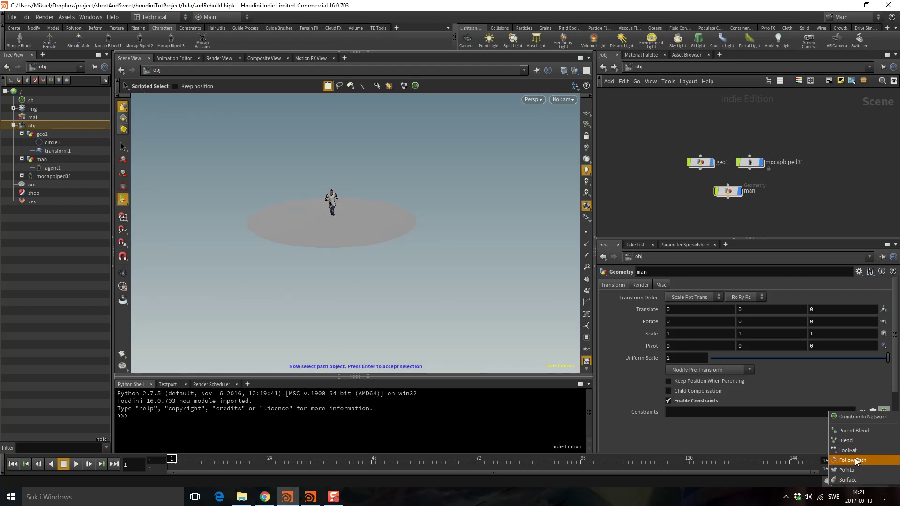
pyautogui.click(380, 225)
pyautogui.press('Return')
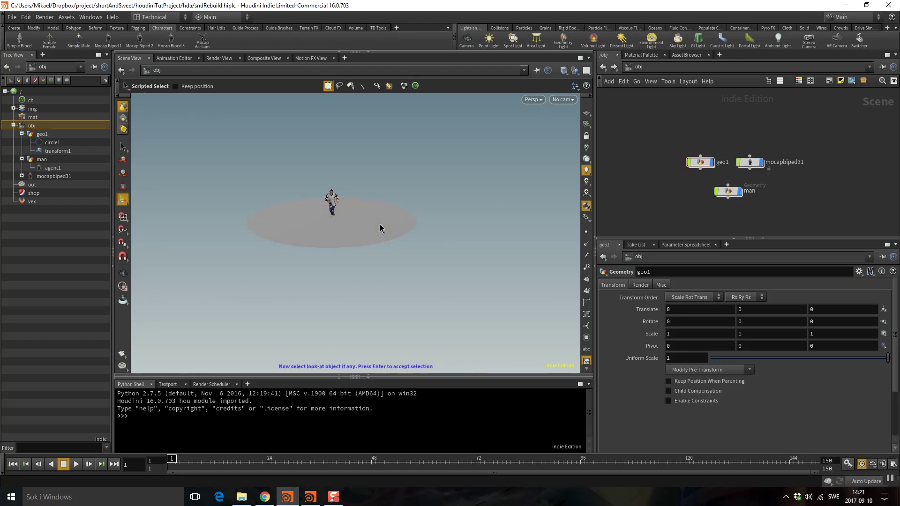
pyautogui.press('Return')
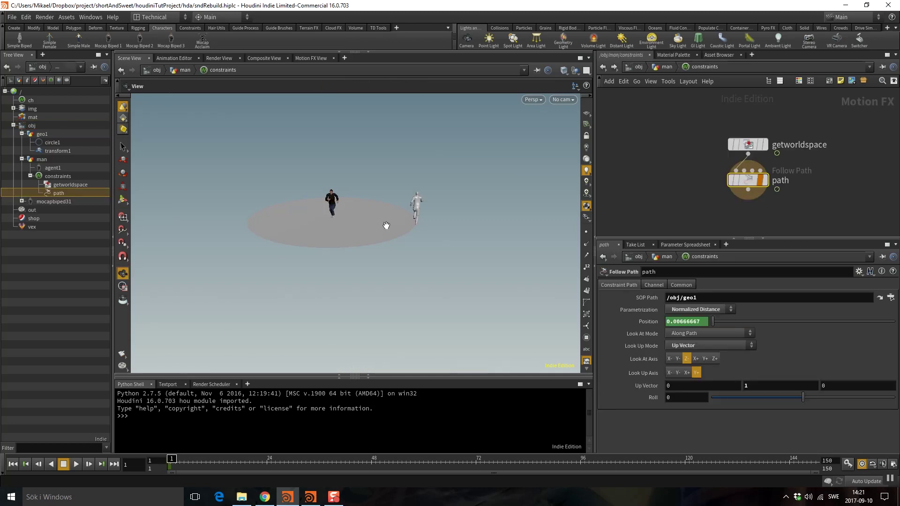
# Play the animation to watch the agent circle the path, then return to the man network
pyautogui.click(63, 466)
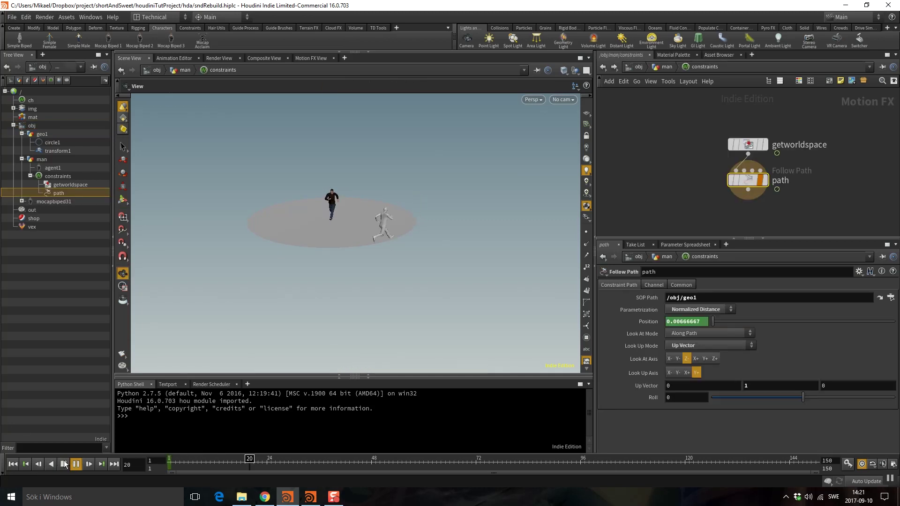
pyautogui.moveTo(686, 128); pyautogui.dragTo(675, 141, button='middle')
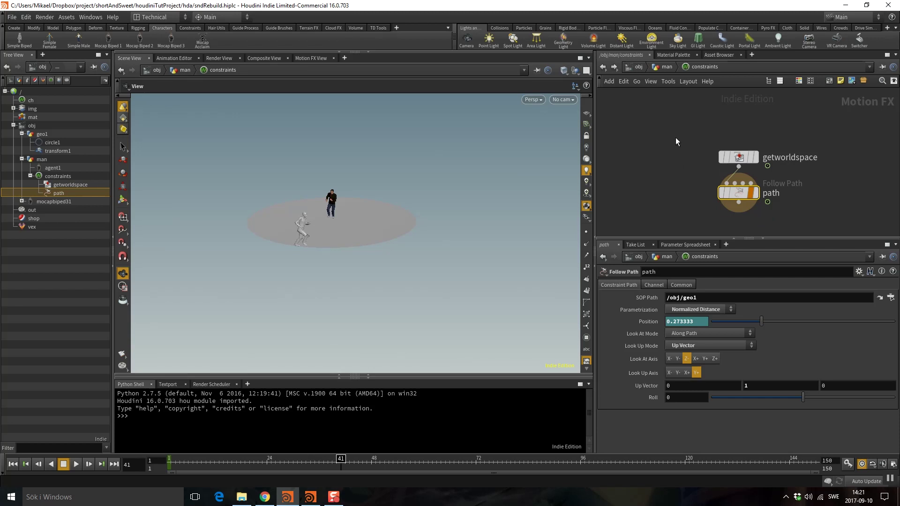
pyautogui.click(663, 69)
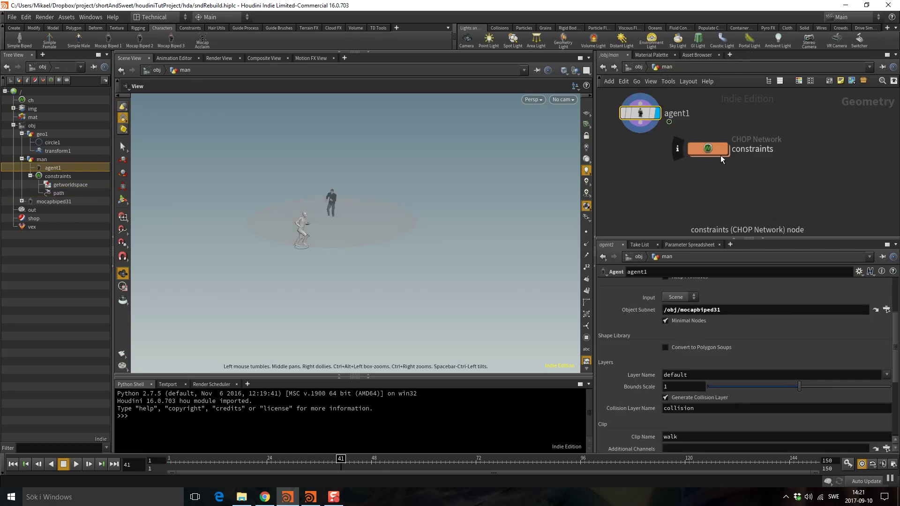
# Set the Follow Path Look At Axis to Z+, check the run, and return up to /obj
pyautogui.doubleClick(708, 150)
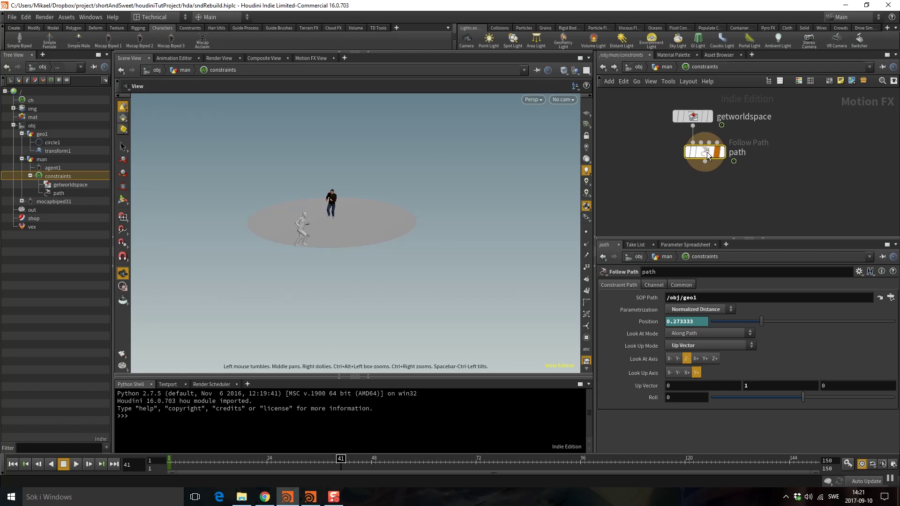
pyautogui.click(714, 359)
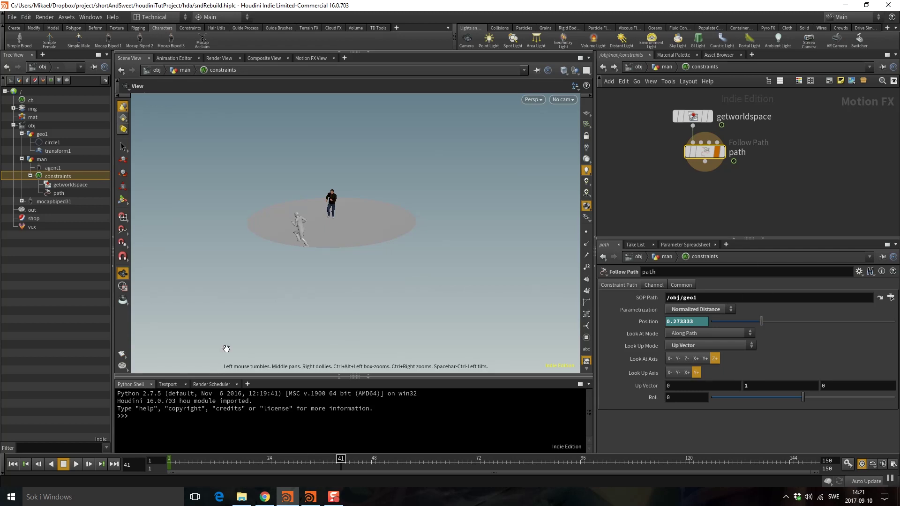
pyautogui.click(76, 464)
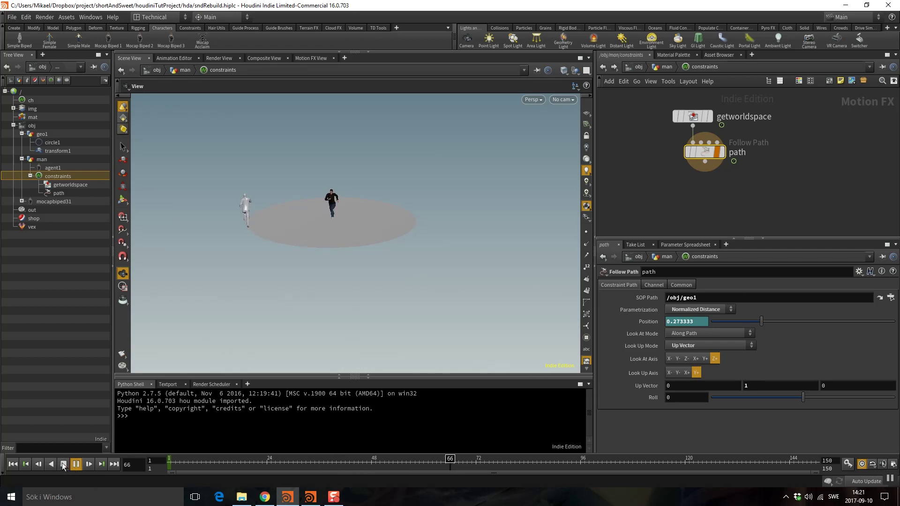
pyautogui.click(64, 464)
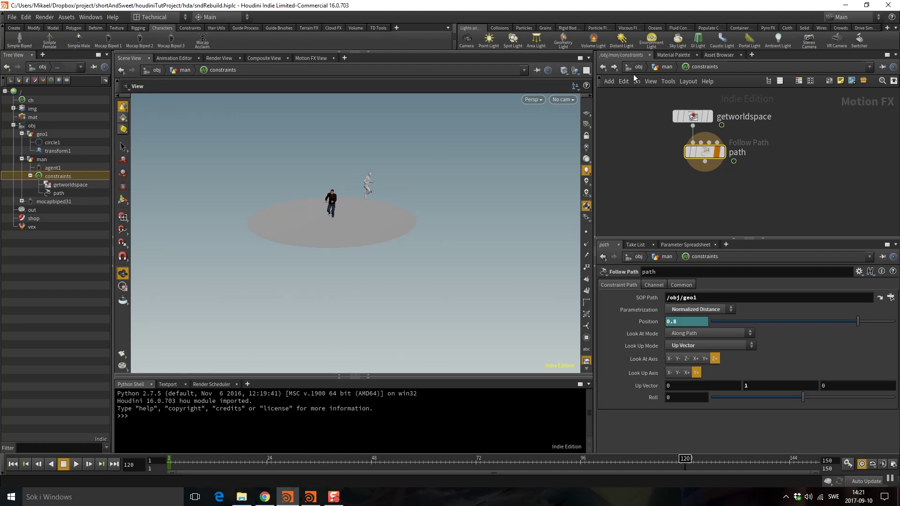
pyautogui.click(655, 68)
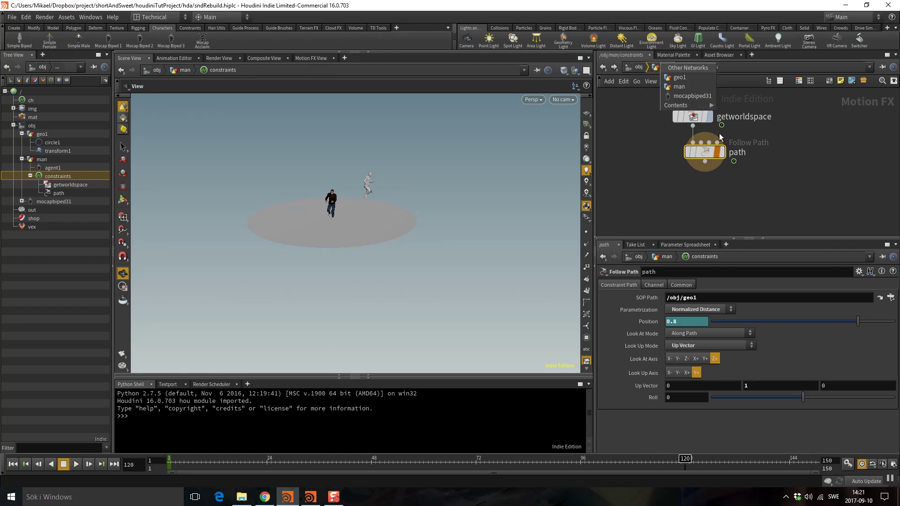
pyautogui.click(659, 68)
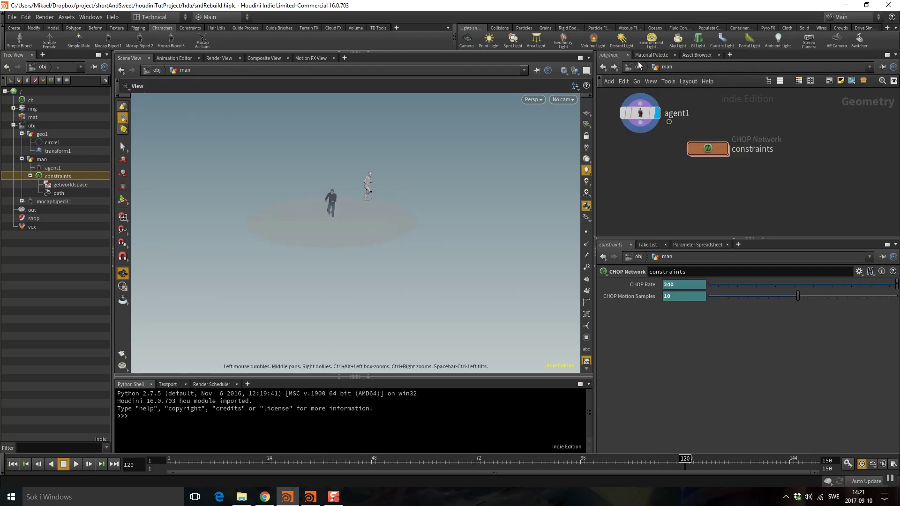
pyautogui.click(638, 66)
# Create a new geometry object named 'sandman'
pyautogui.moveTo(682, 145); pyautogui.dragTo(797, 213)
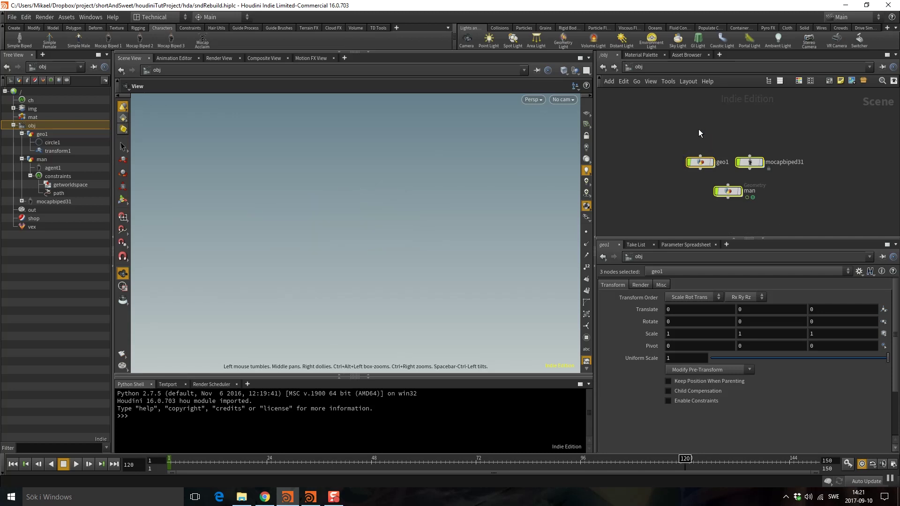
pyautogui.press('Tab')
pyautogui.write('geo')
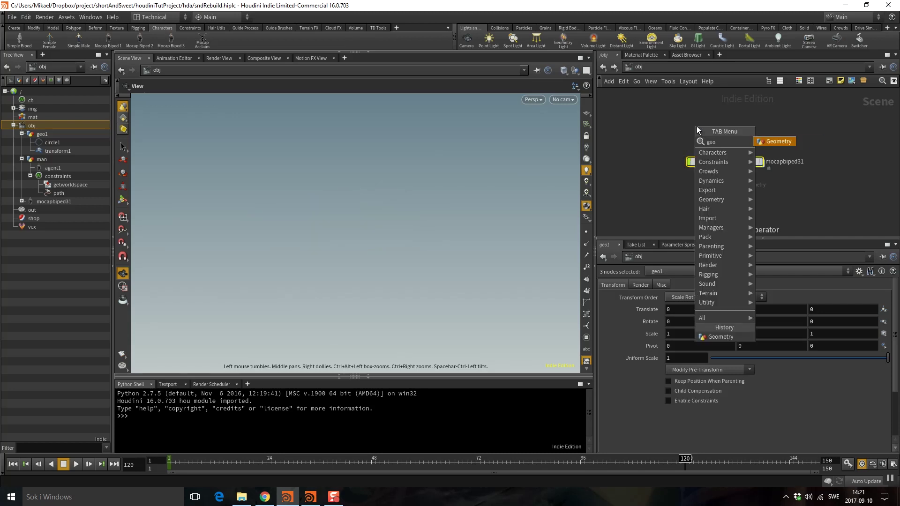
pyautogui.press('Return')
pyautogui.click(697, 126)
pyautogui.doubleClick(716, 127)
pyautogui.press('BackSpace')
pyautogui.write('sandman')
pyautogui.press('Return')
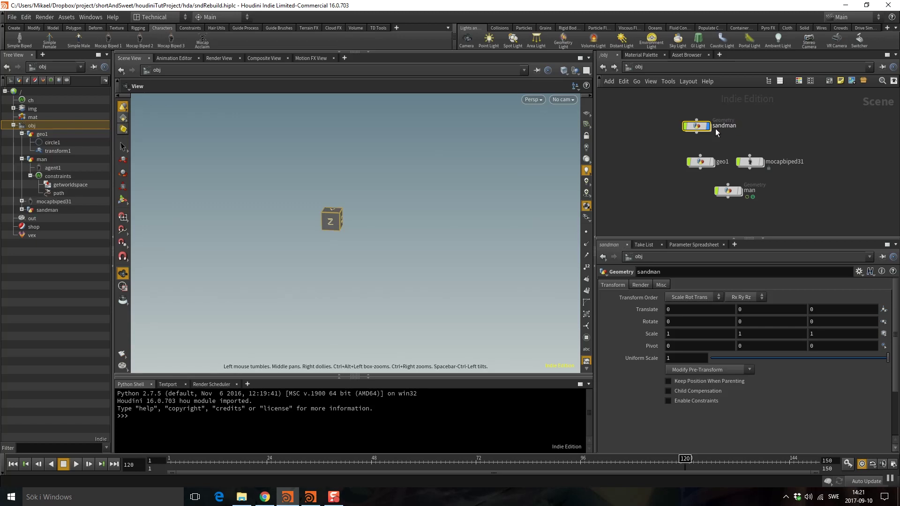
# Inside sandman, replace the file node with an Object Merge of /obj/man/agent1
pyautogui.doubleClick(702, 125)
pyautogui.moveTo(701, 126); pyautogui.dragTo(812, 209)
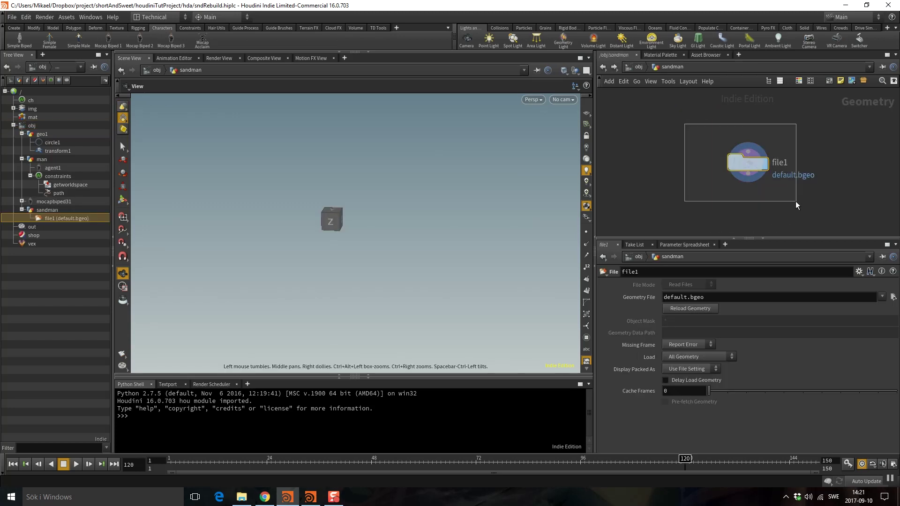
pyautogui.press('Delete')
pyautogui.press('Tab')
pyautogui.write('obj')
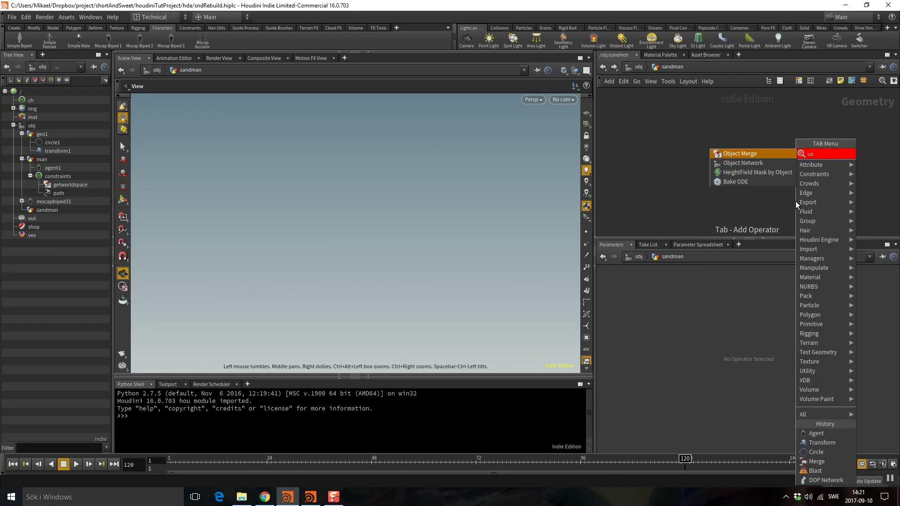
pyautogui.press('Return')
pyautogui.moveTo(796, 202); pyautogui.dragTo(678, 109)
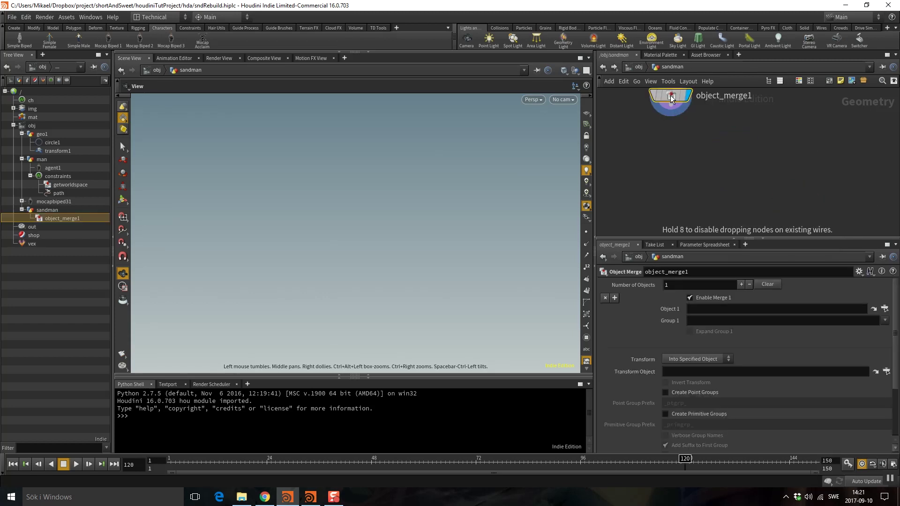
pyautogui.click(885, 309)
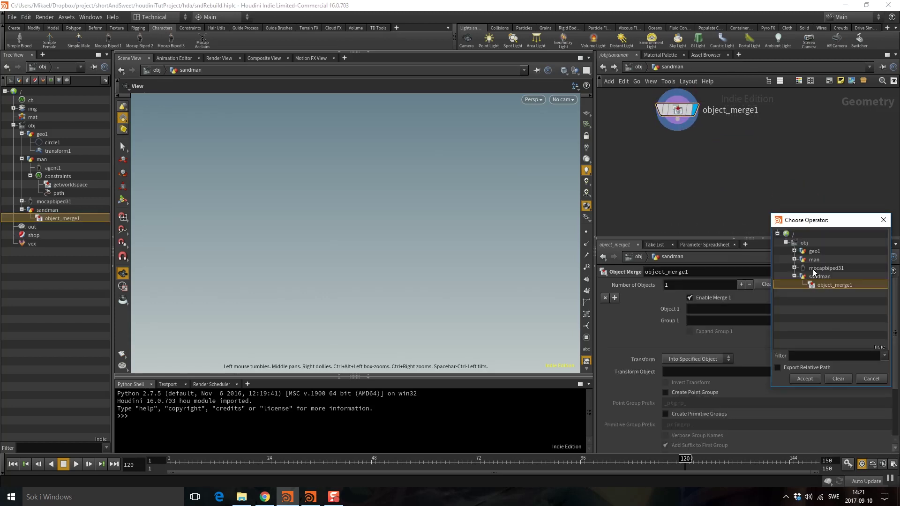
pyautogui.click(794, 260)
pyautogui.doubleClick(825, 268)
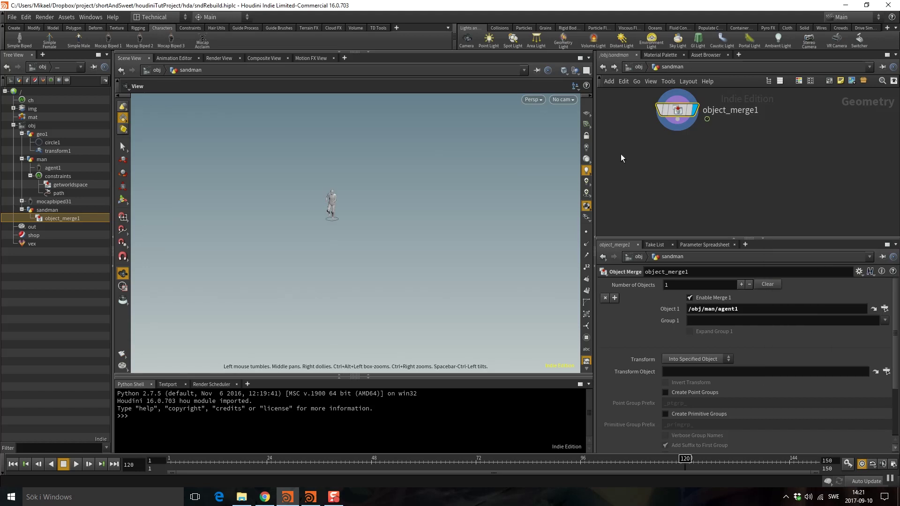
# Set the merge's Transform to Into This Object and play to confirm the runner moves
pyautogui.moveTo(204, 464); pyautogui.dragTo(172, 464)
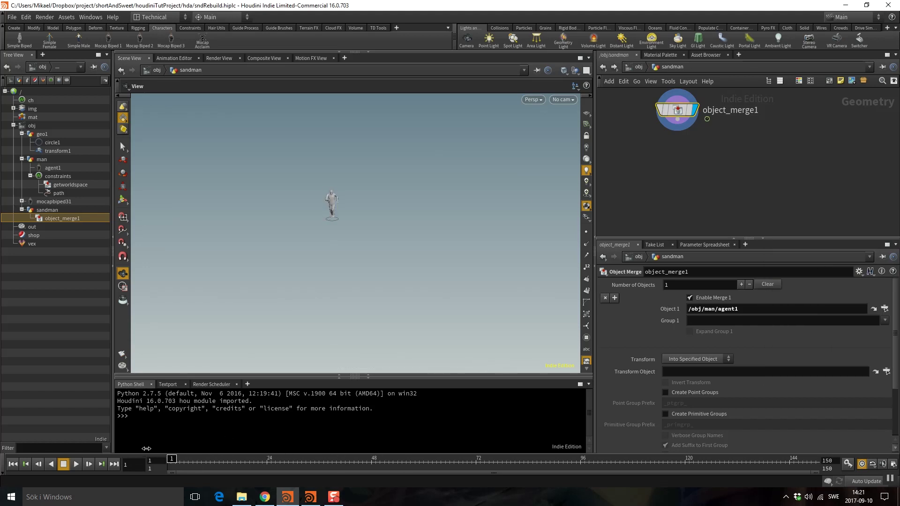
pyautogui.press('u')
pyautogui.click(729, 191)
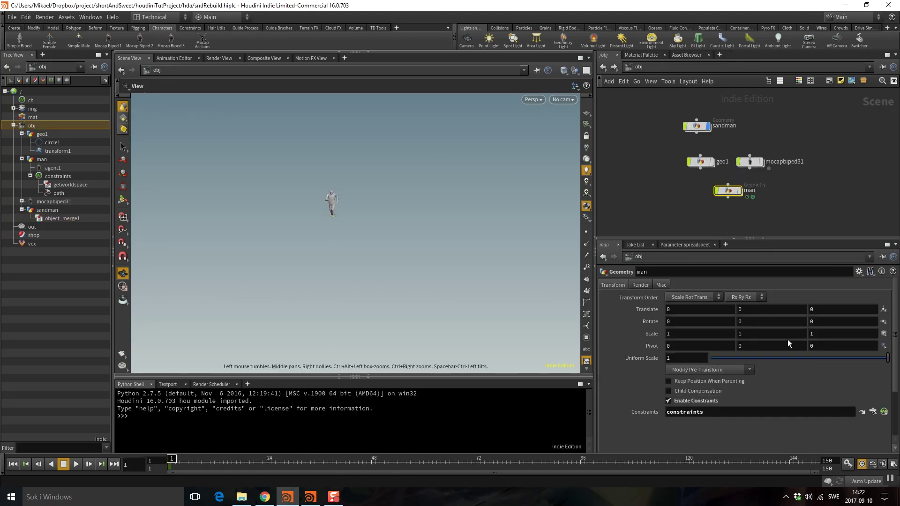
pyautogui.doubleClick(697, 126)
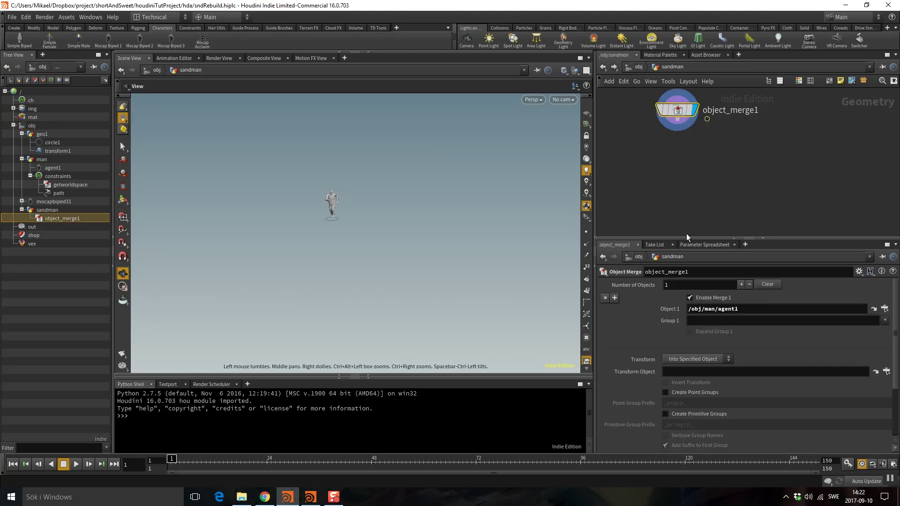
pyautogui.click(690, 360)
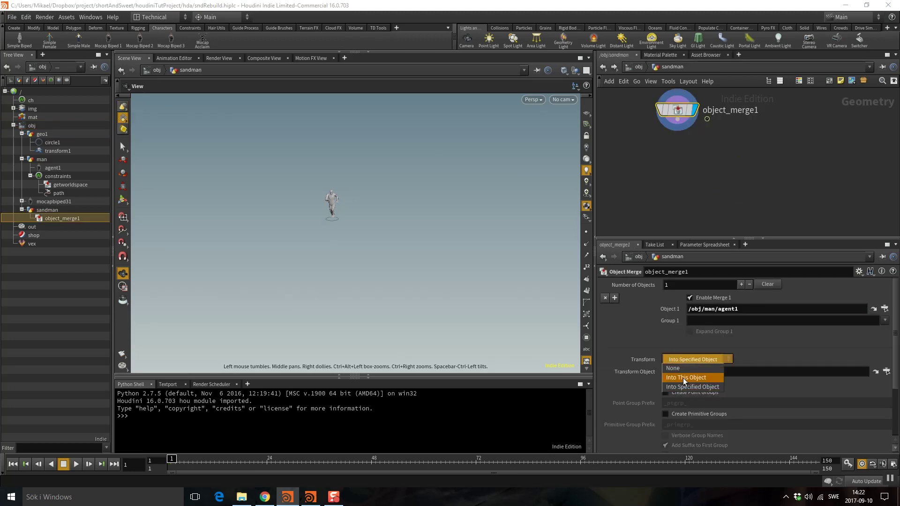
pyautogui.click(685, 377)
pyautogui.click(75, 464)
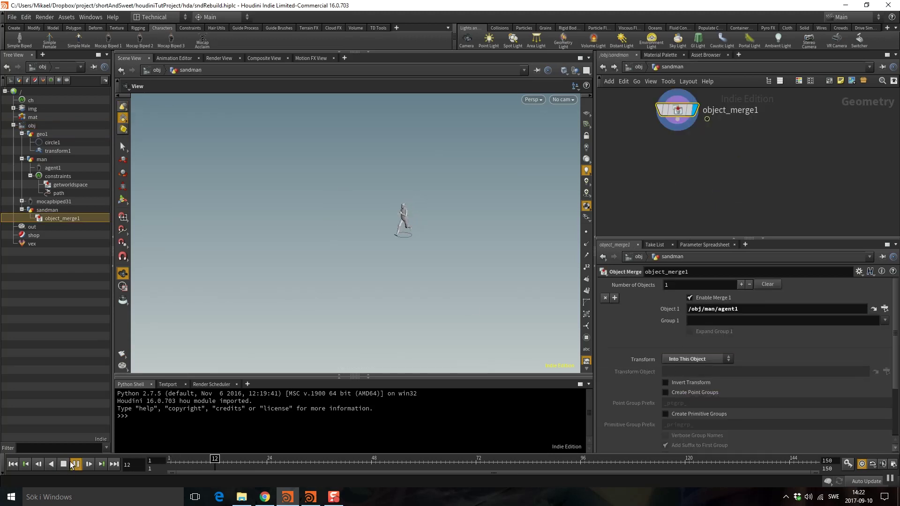
pyautogui.click(66, 464)
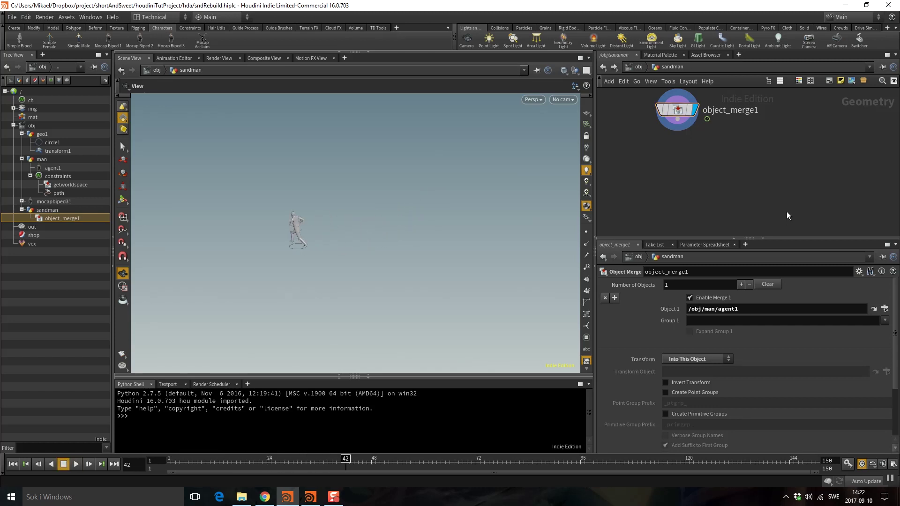
pyautogui.press('Tab')
# Add an Unpack node wired after object_merge1
pyautogui.write('un')
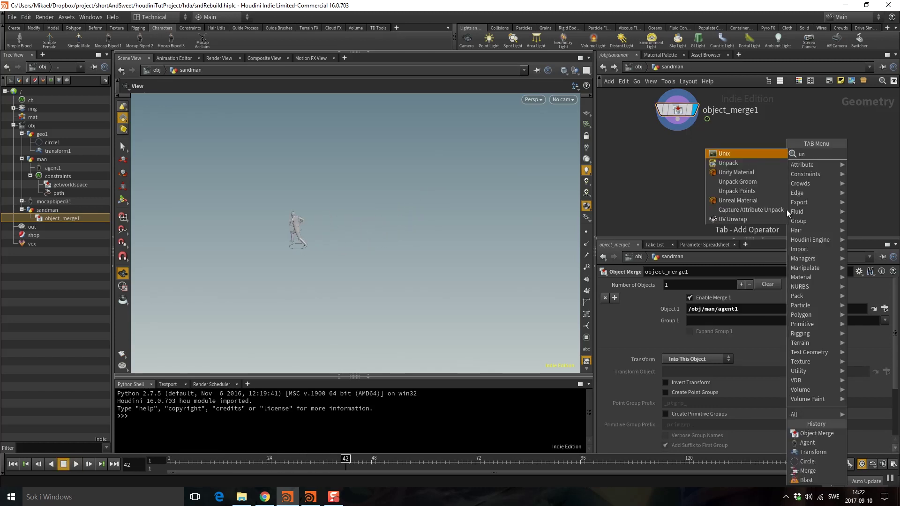
pyautogui.click(737, 163)
pyautogui.click(675, 153)
pyautogui.click(678, 121)
pyautogui.click(677, 141)
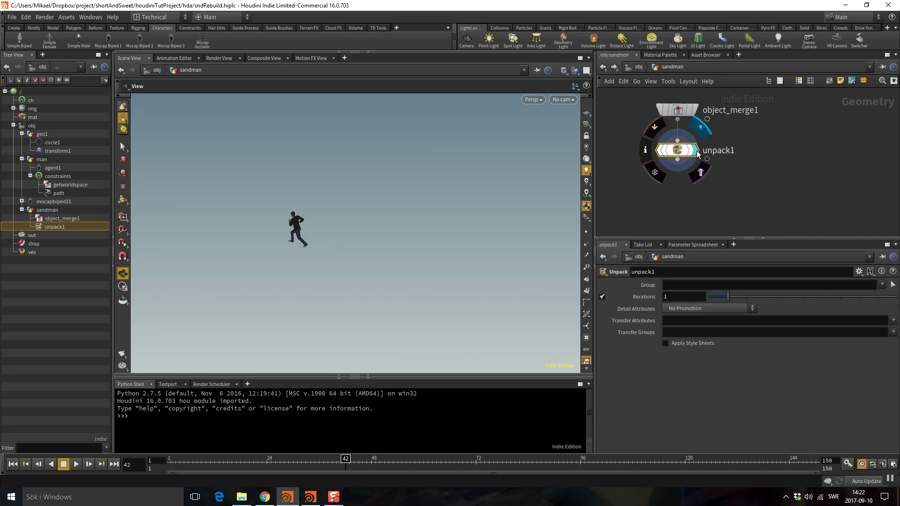
# Add a displayed Grain Source fed by unpack1 and lower its point separation to 0.05
pyautogui.press('Tab')
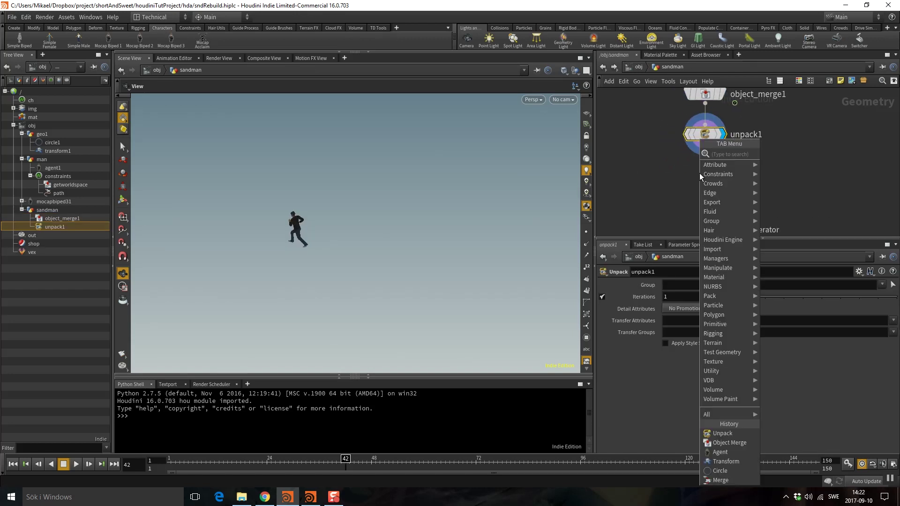
pyautogui.write('grain')
pyautogui.press('Return')
pyautogui.click(699, 173)
pyautogui.click(699, 163)
pyautogui.click(705, 143)
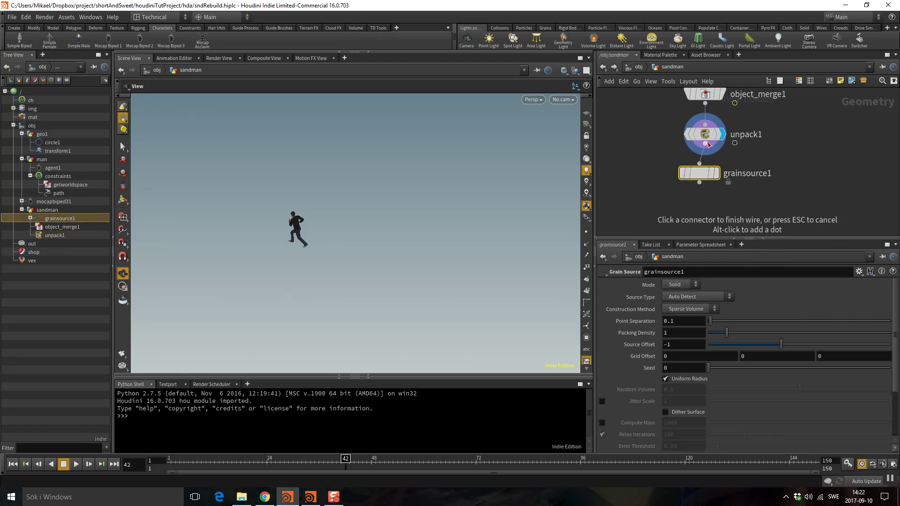
pyautogui.click(172, 462)
pyautogui.click(686, 324)
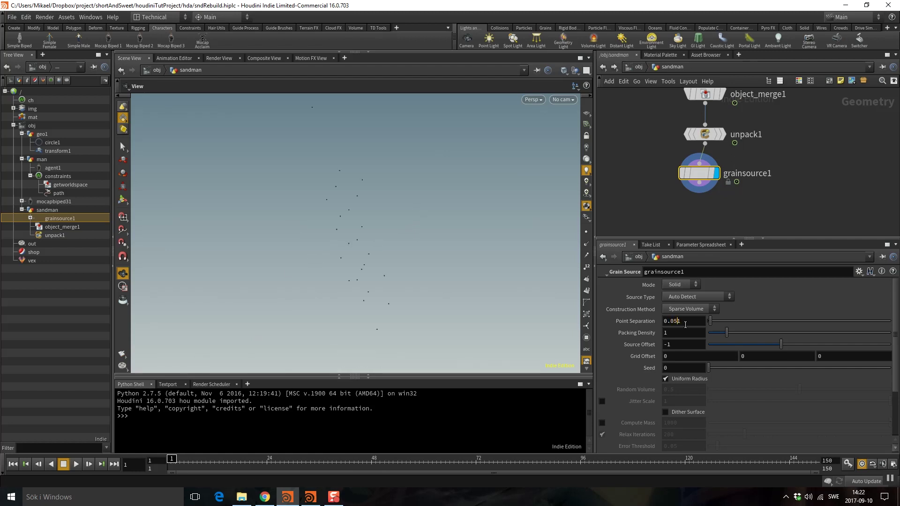
# Reset source offset to 0, set packing density 3, enable jitter scale, and disable relax iterations
pyautogui.keyDown('ctrl'); pyautogui.middleClick(640, 346); pyautogui.keyUp('ctrl')
pyautogui.write('3')
pyautogui.press('Return')
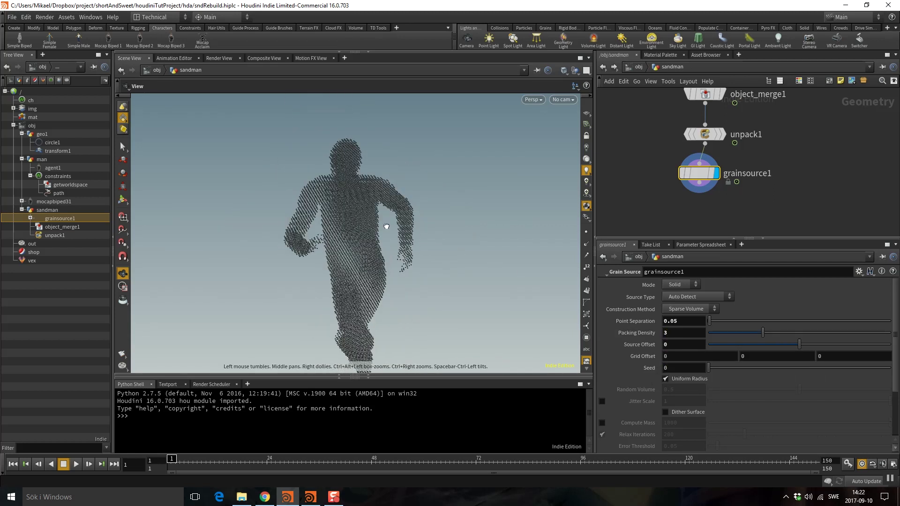
pyautogui.click(602, 402)
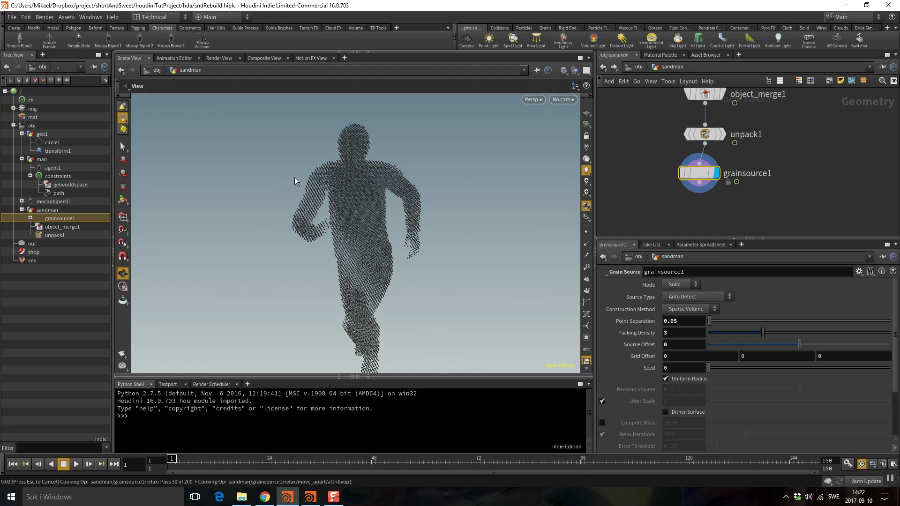
pyautogui.press('Escape')
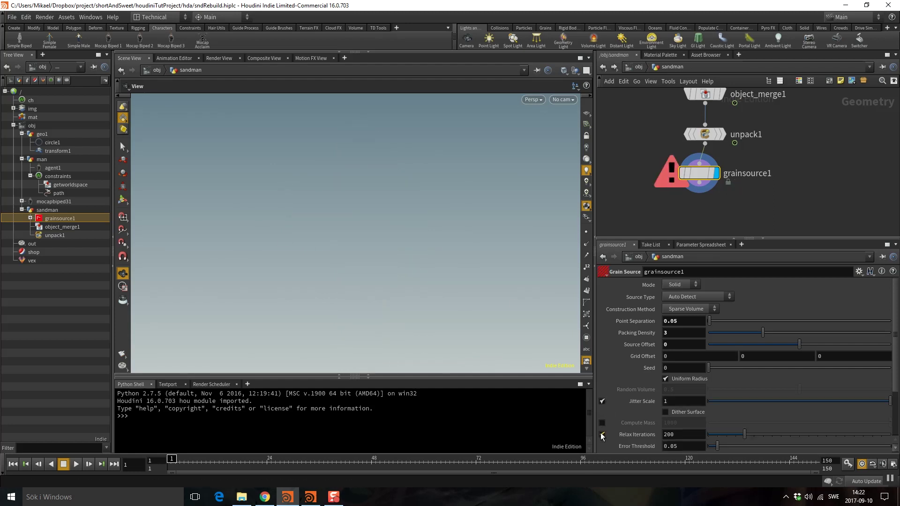
pyautogui.click(603, 435)
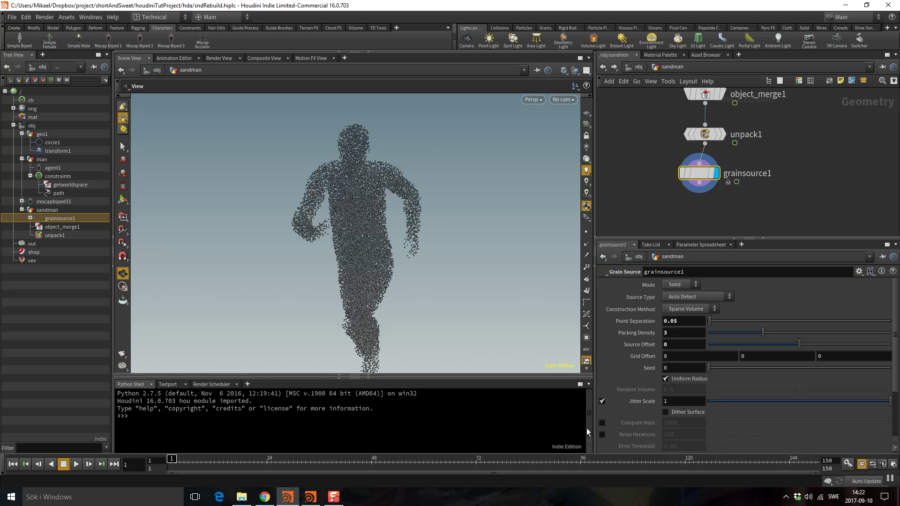
pyautogui.moveTo(372, 195); pyautogui.dragTo(338, 196)
pyautogui.scroll(-3, 780, 184)
pyautogui.moveTo(420, 231); pyautogui.dragTo(346, 170)
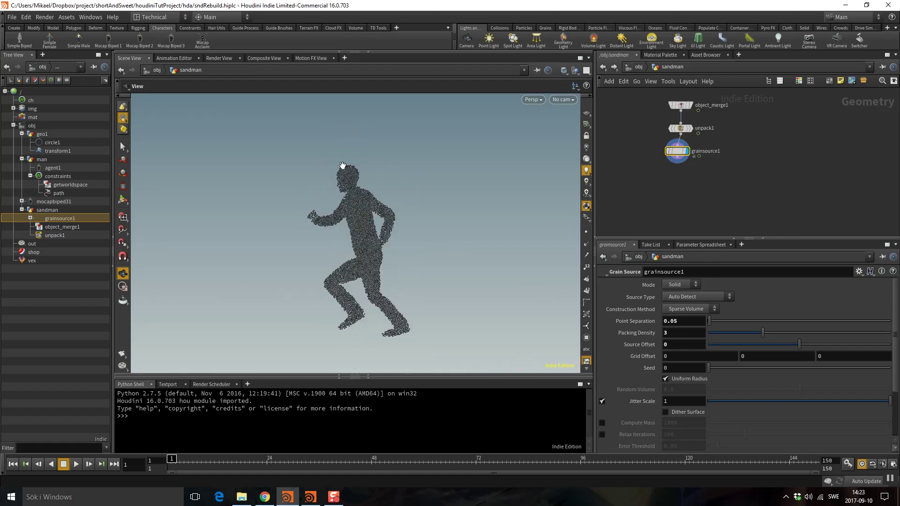
pyautogui.moveTo(352, 177); pyautogui.dragTo(330, 184)
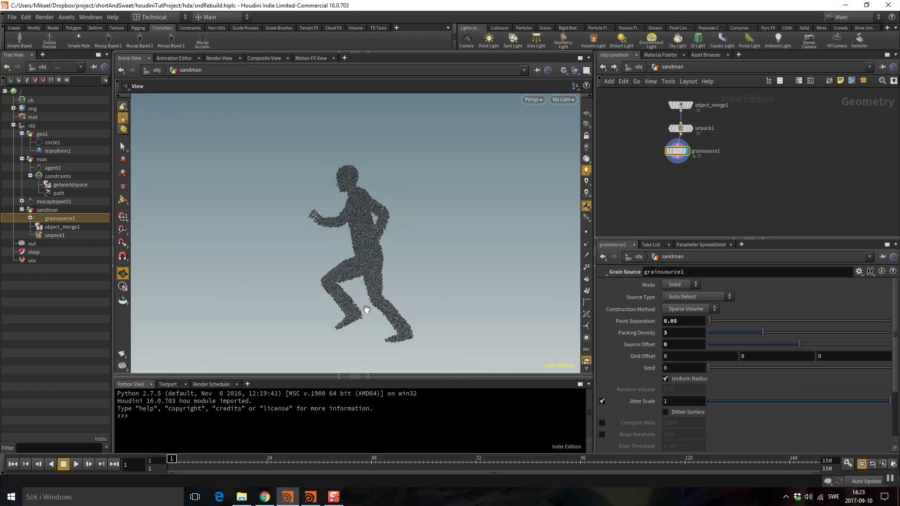
pyautogui.moveTo(355, 224); pyautogui.dragTo(353, 184)
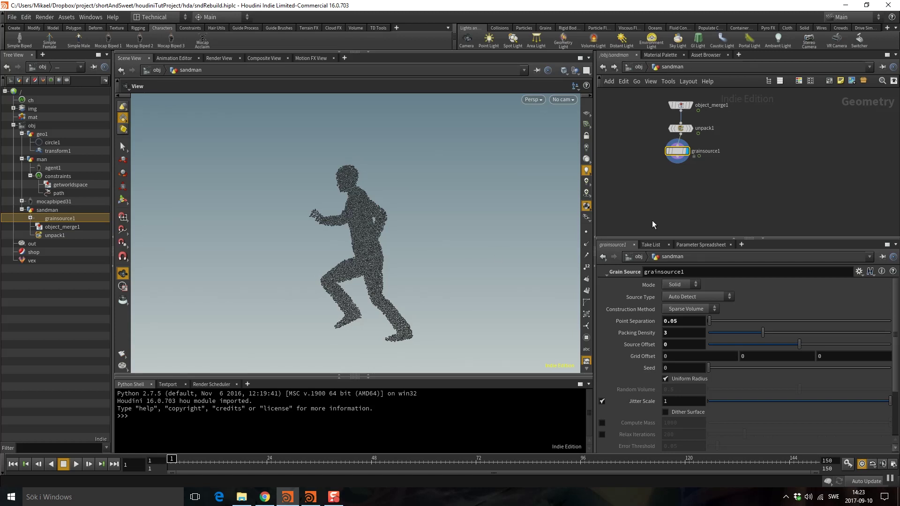
# Add a displayed Attribute Wrangle connected below grainsource1
pyautogui.press('Tab')
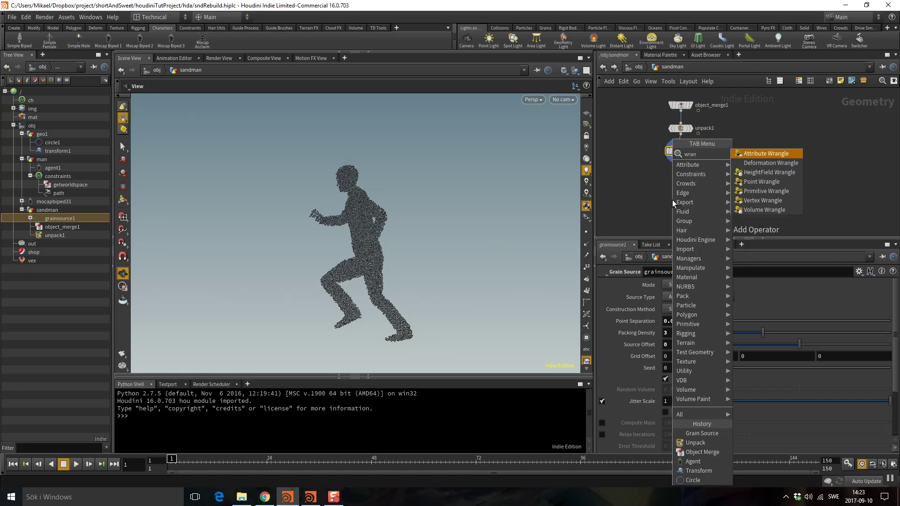
pyautogui.press('Return')
pyautogui.click(672, 200)
pyautogui.moveTo(672, 201); pyautogui.dragTo(683, 182)
pyautogui.click(689, 181)
# Enter the VEX f@yPos=@P.y; and check the yPos values in the spreadsheet
pyautogui.click(706, 351)
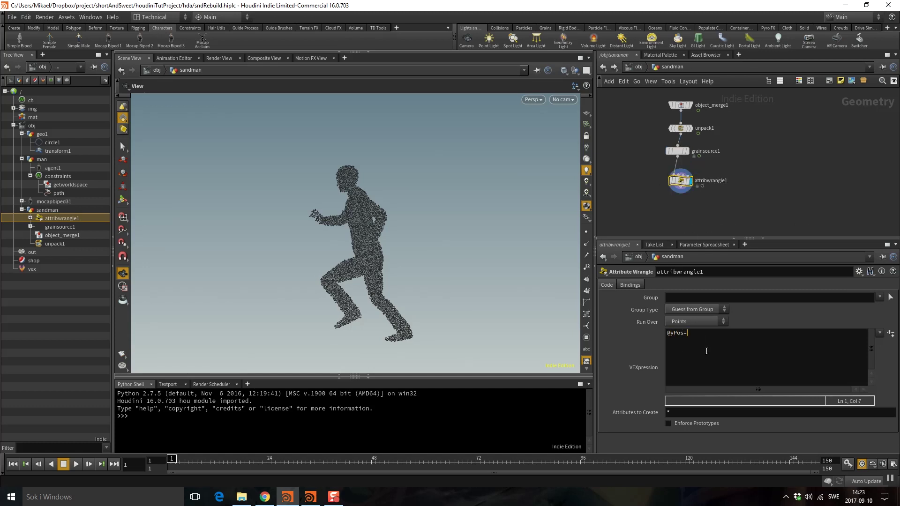
pyautogui.write('@yPos=@P.y;')
pyautogui.press('Home')
pyautogui.write('f')
pyautogui.press('Escape')
pyautogui.rightClick(684, 184)
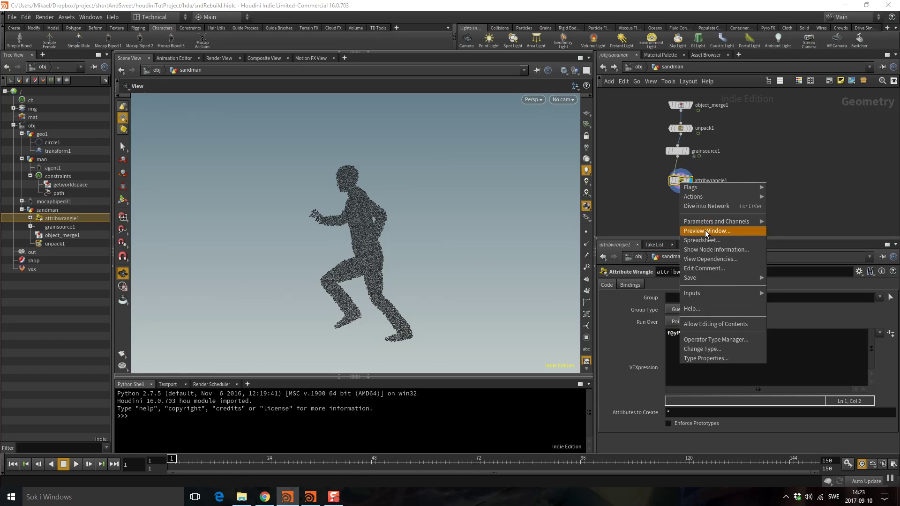
pyautogui.click(707, 239)
# Add an Attribute Promote node below attribwrangle1 and wire the wrangle into it
pyautogui.click(850, 154)
pyautogui.press('Tab')
pyautogui.write('pro')
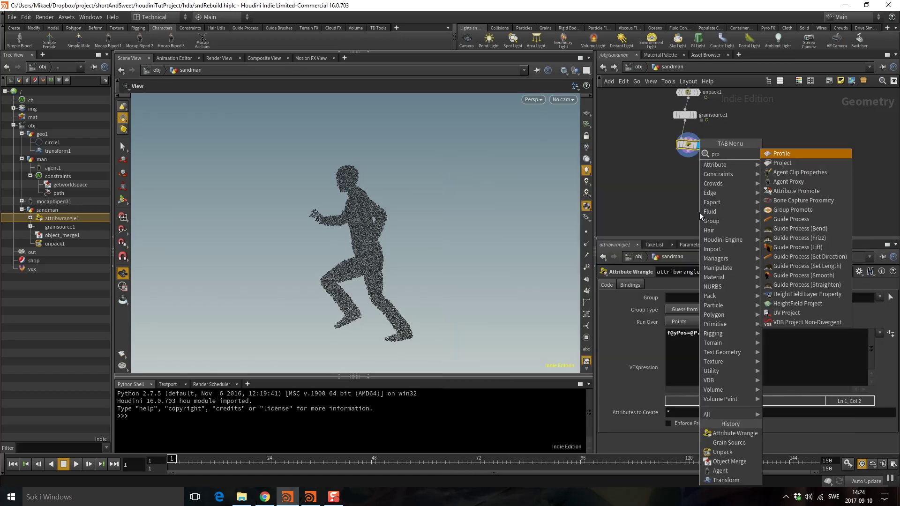
pyautogui.write('mo')
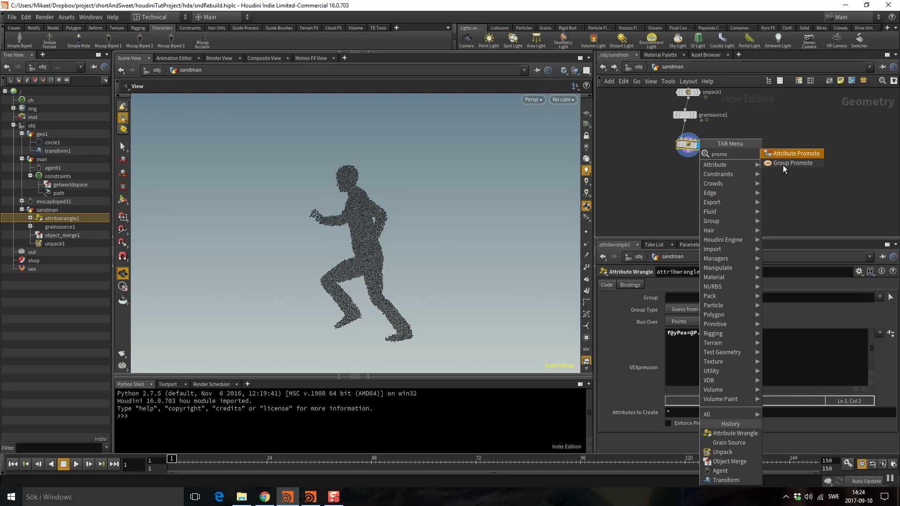
pyautogui.click(792, 154)
pyautogui.click(696, 174)
pyautogui.click(689, 154)
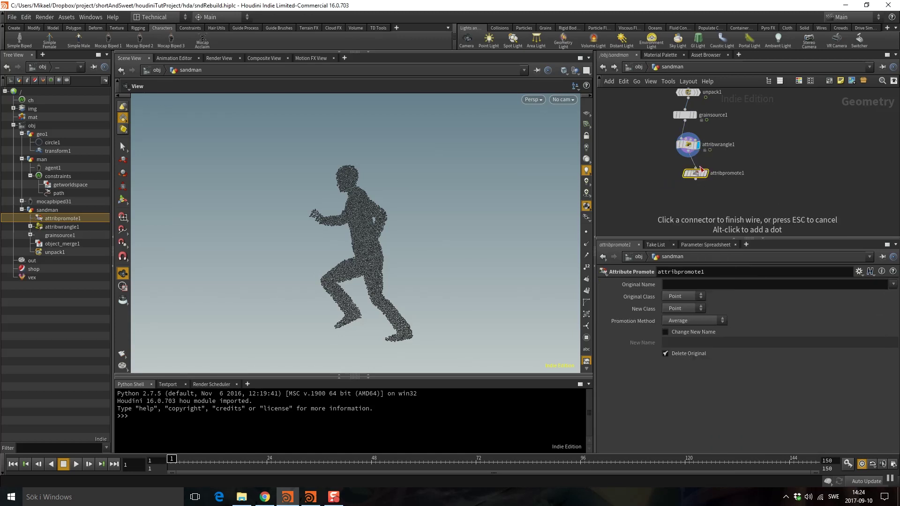
pyautogui.click(695, 169)
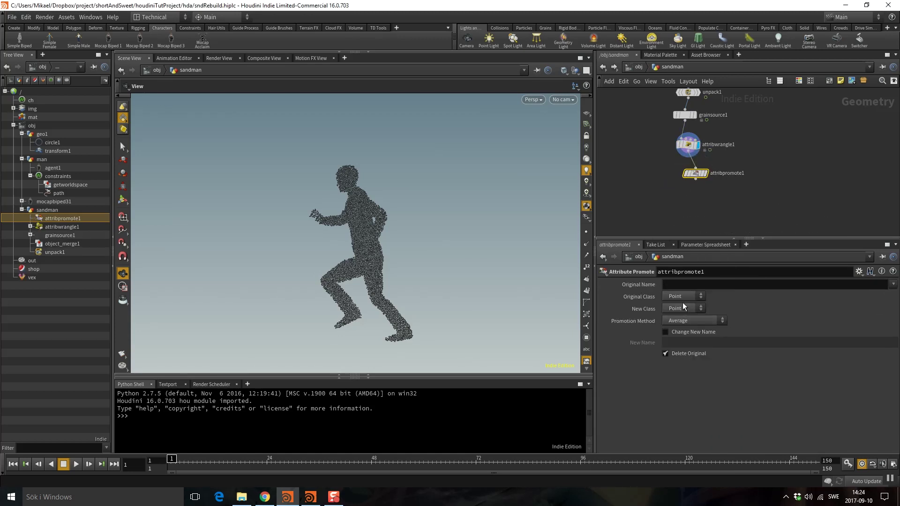
# Promote yPos to Detail using Maximum, renamed yMax, keeping the original attribute
pyautogui.write('yPos')
pyautogui.click(676, 308)
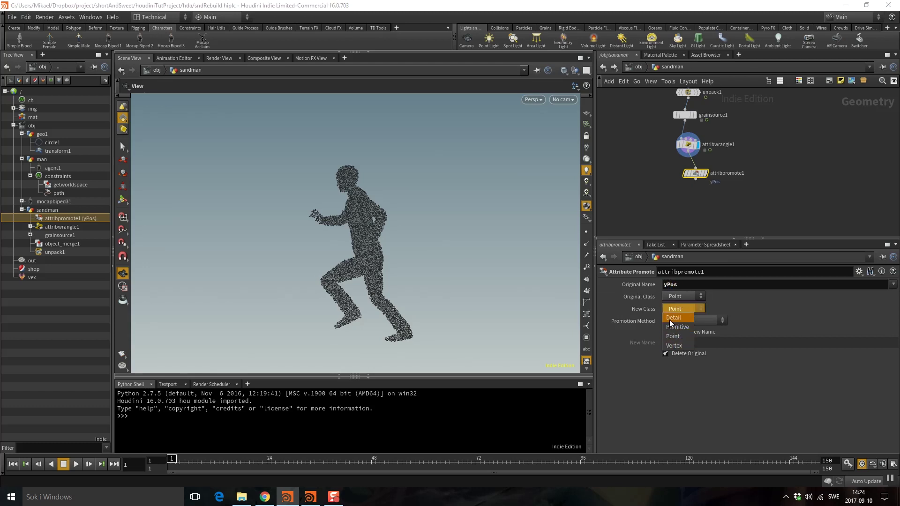
pyautogui.click(670, 318)
pyautogui.click(682, 322)
pyautogui.click(679, 330)
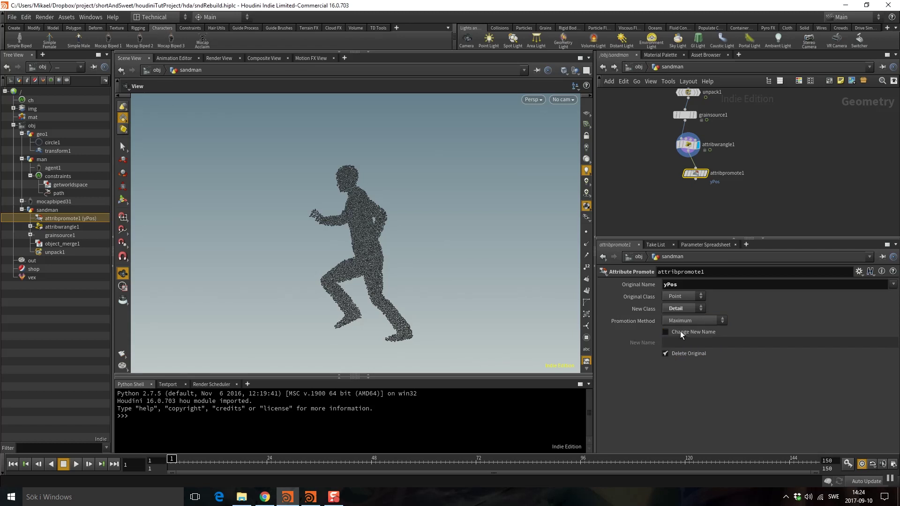
pyautogui.click(666, 332)
pyautogui.click(683, 342)
pyautogui.write('yMax')
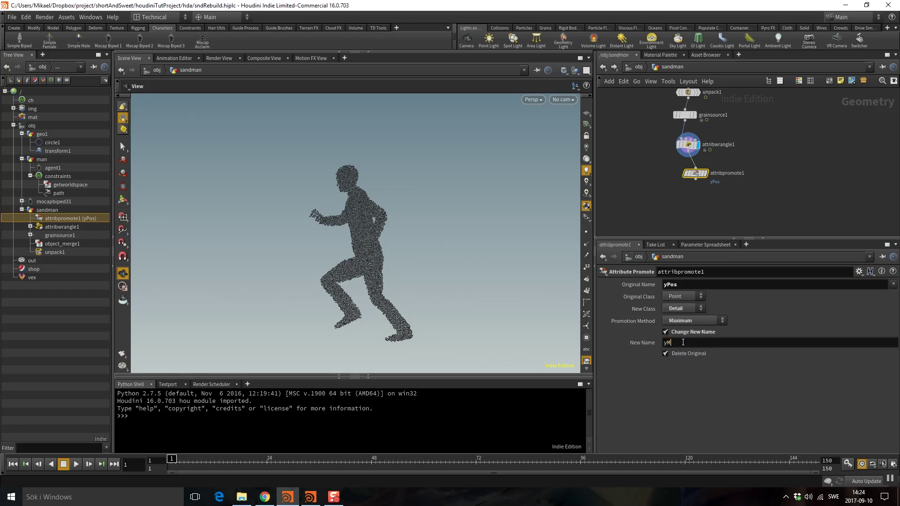
pyautogui.click(666, 354)
pyautogui.moveTo(685, 238); pyautogui.dragTo(682, 206)
# Duplicate the promote as attribpromote2 using Minimum, renamed yMin, deleting the original yPos
pyautogui.hotkey('ctrl', 'c')
pyautogui.hotkey('ctrl', 'v')
pyautogui.click(695, 163)
pyautogui.click(696, 176)
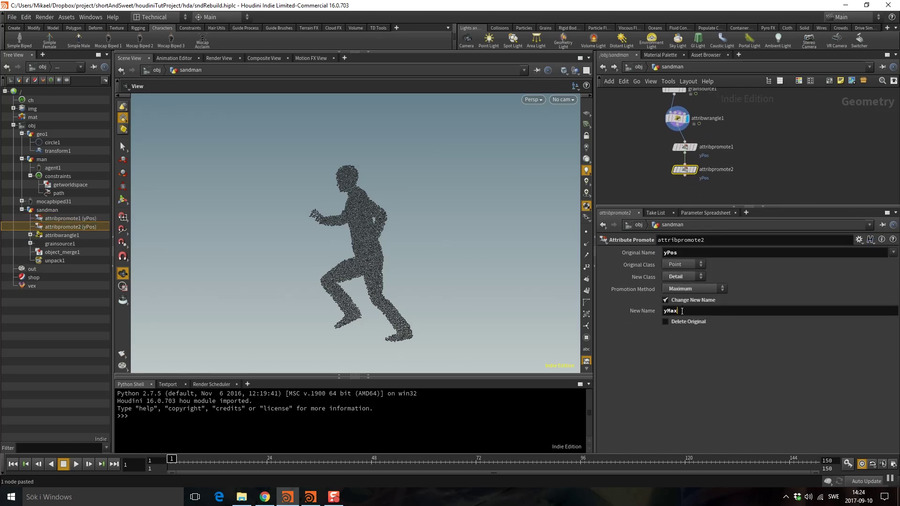
pyautogui.press('BackSpace')
pyautogui.press('BackSpace')
pyautogui.write('in')
pyautogui.click(686, 289)
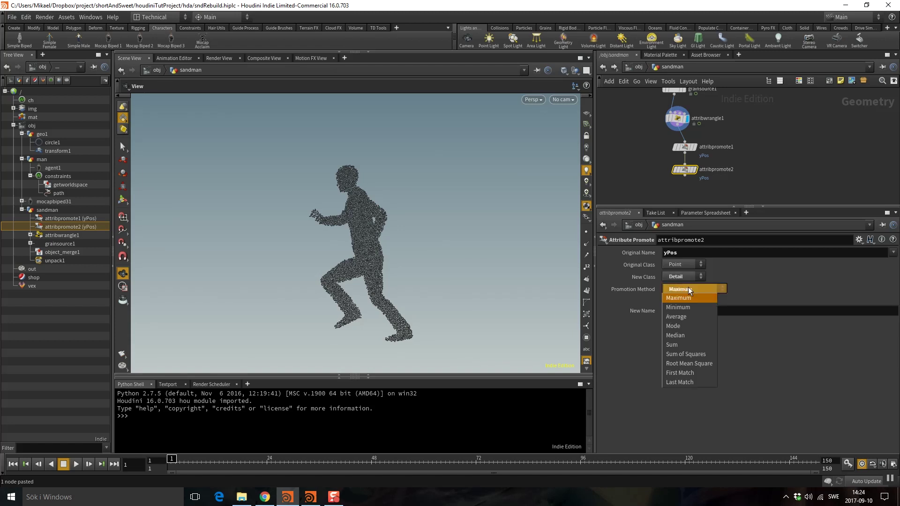
pyautogui.click(679, 308)
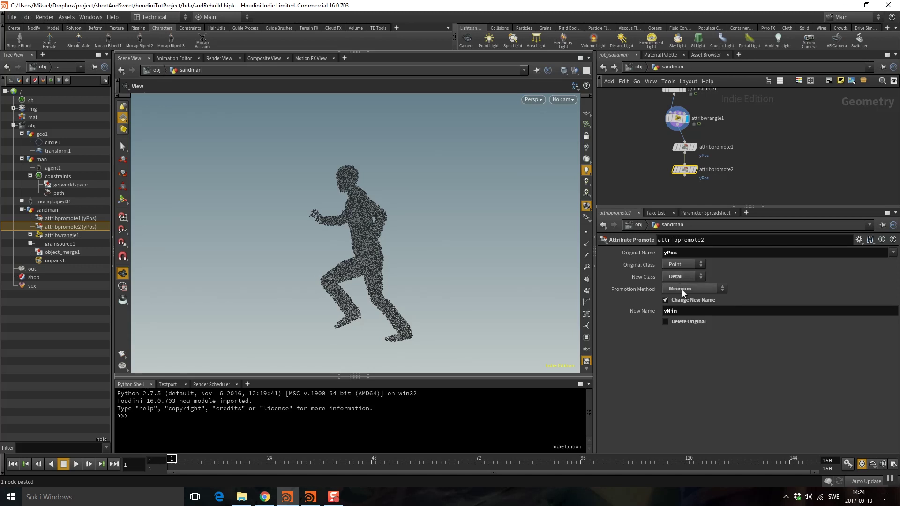
pyautogui.click(668, 320)
# Check attribpromote2's detail attributes in the spreadsheet: yMax 1.66224, yMin 0.00393553
pyautogui.rightClick(689, 168)
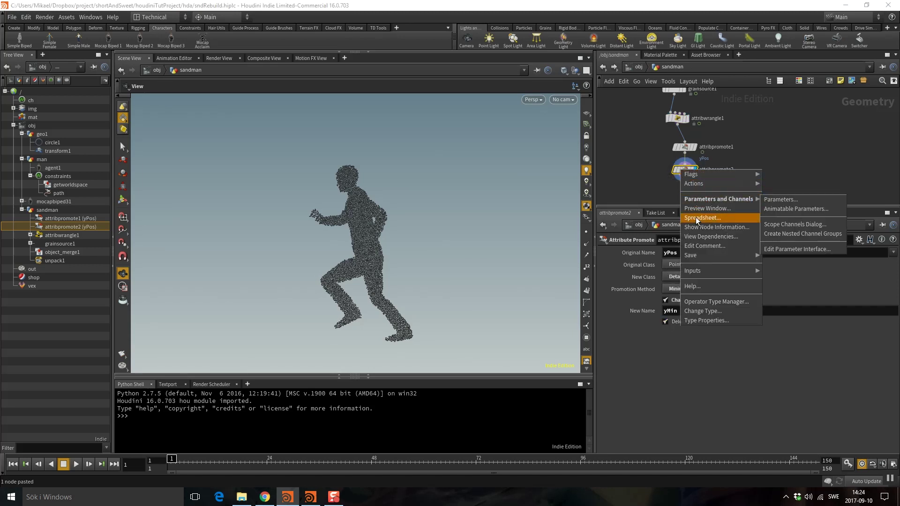
pyautogui.click(695, 218)
pyautogui.click(632, 168)
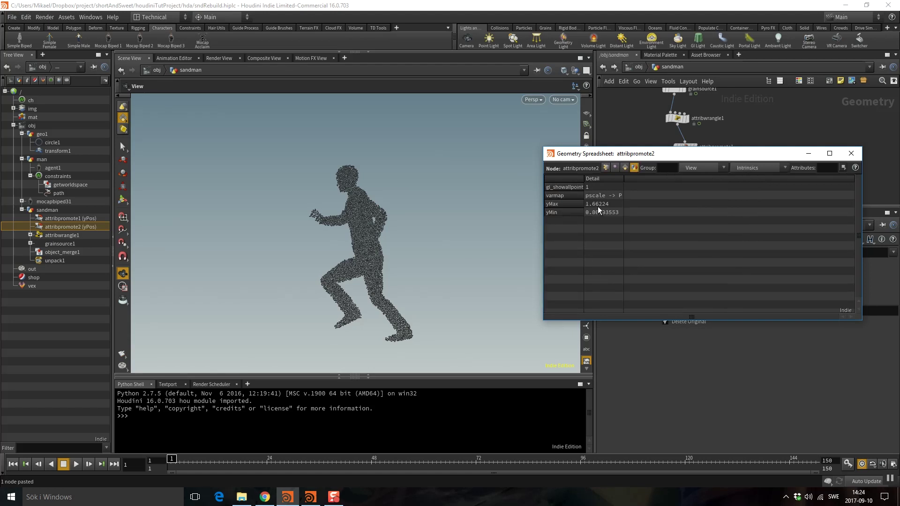
pyautogui.click(851, 153)
pyautogui.press('Tab')
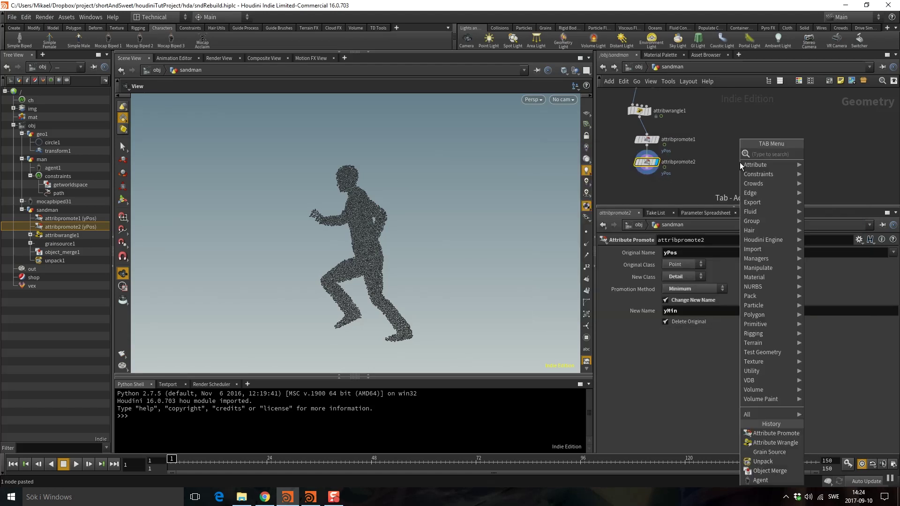
# Add attribwrangle2 below attribpromote2 and make it the displayed node
pyautogui.write('wran')
pyautogui.click(851, 154)
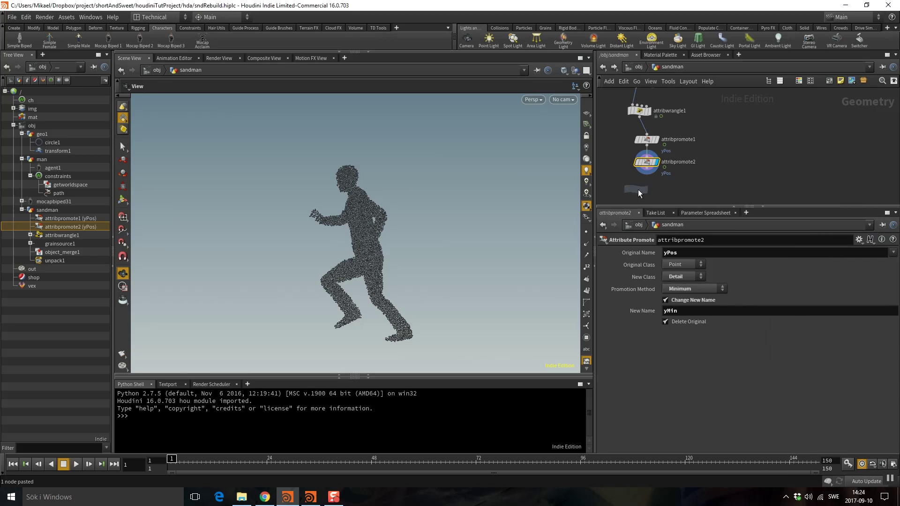
pyautogui.click(645, 185)
pyautogui.click(664, 188)
# Write VEX setting f@pscale=0.01 and reading yMin and yMax with detail()
pyautogui.click(702, 325)
pyautogui.write('f@pscale=')
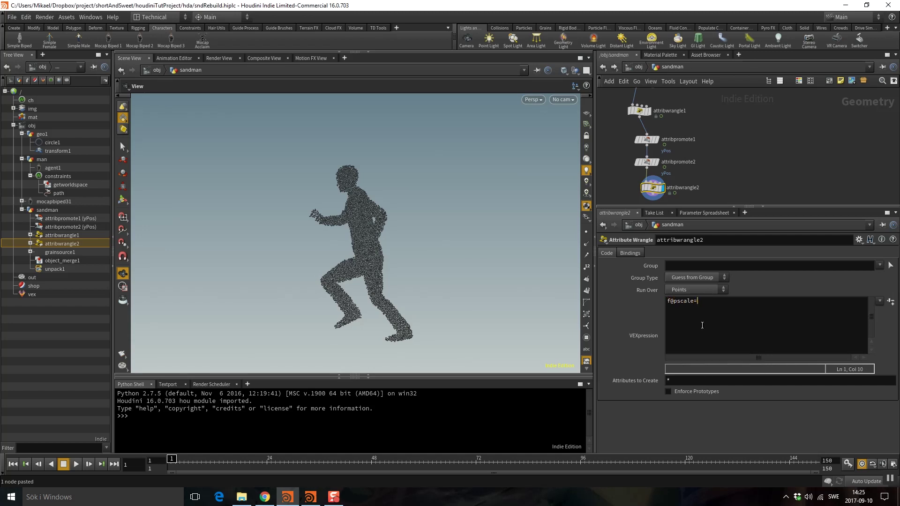
pyautogui.write('0.01;')
pyautogui.press('Return')
pyautogui.press('Return')
pyautogui.write('float yMin=detail')
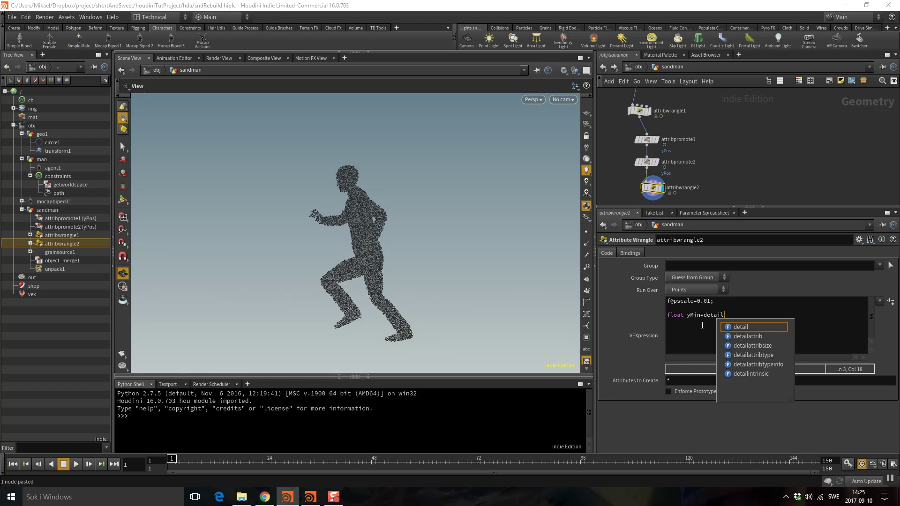
pyautogui.write('(0,"yMin");"')
pyautogui.press('Return')
pyautogui.press('Return')
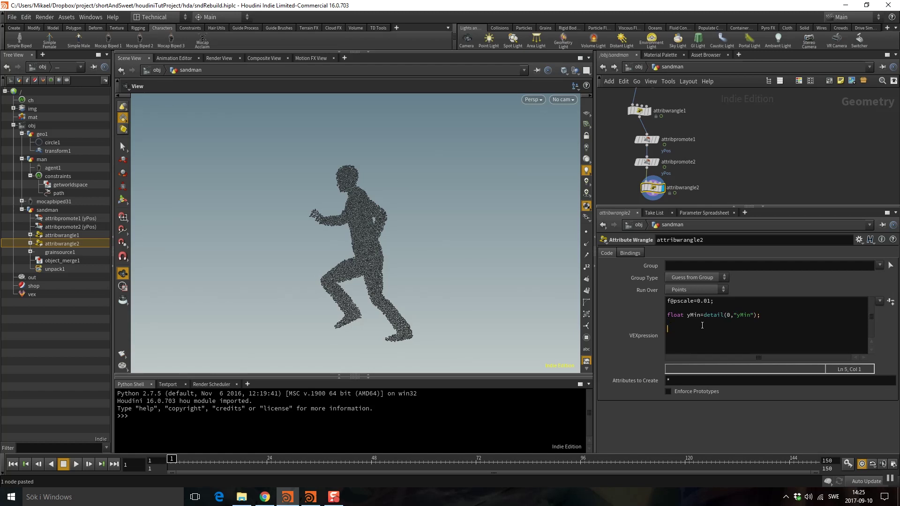
pyautogui.write('float yMax=detail')
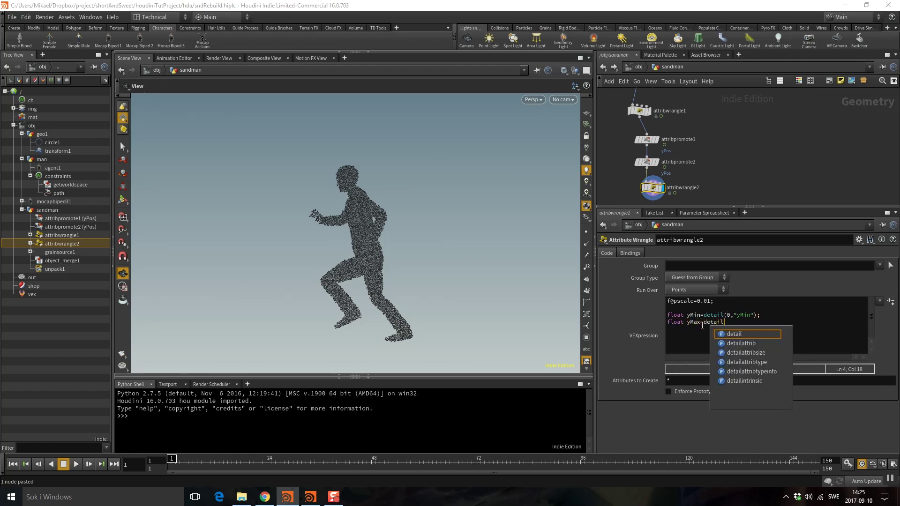
pyautogui.write('(0,"yMax")')
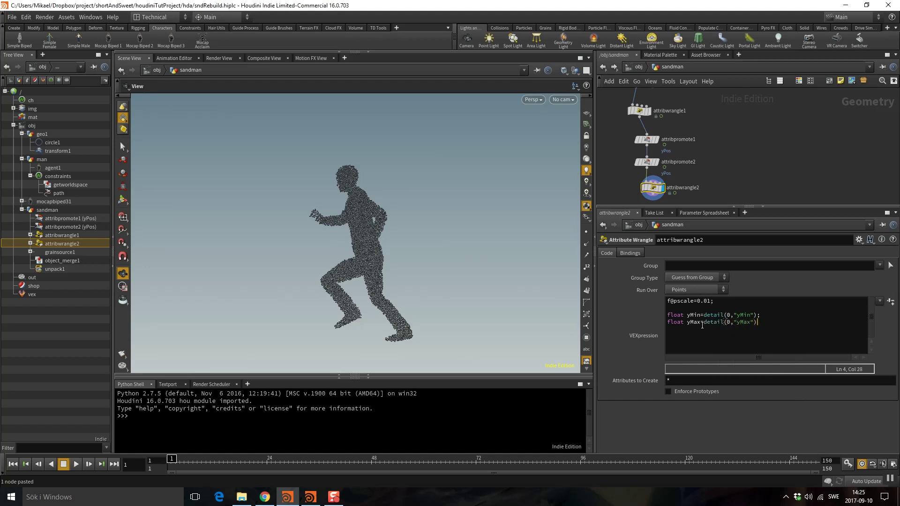
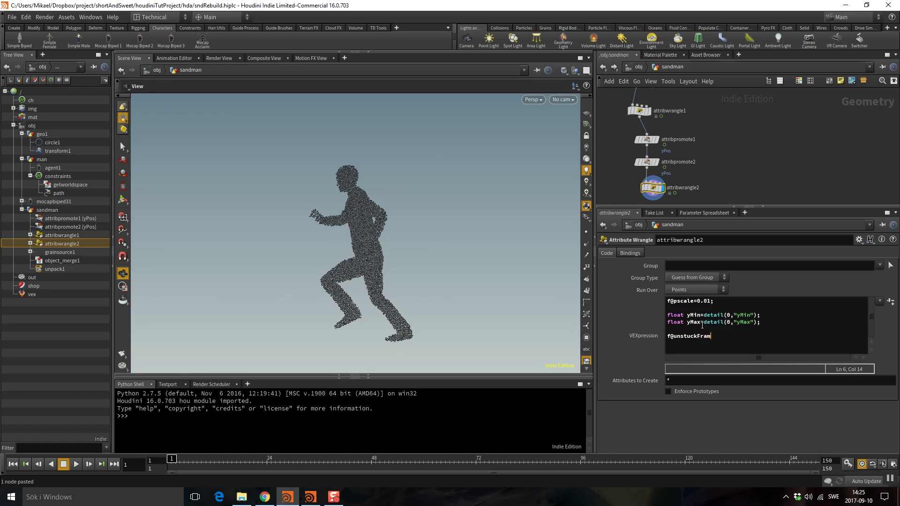
# Begin the f@unstuckFrame=fit(@ line in attribwrangle2's VEXpression
pyautogui.write('e=fit(@')
# Complete the line as f@unstuckFrame=fit(@P.y, yMax, yMin, $FSTART, $FEND-50);
pyautogui.write(',')
pyautogui.write('yMin, $FSTART,$FEND-')
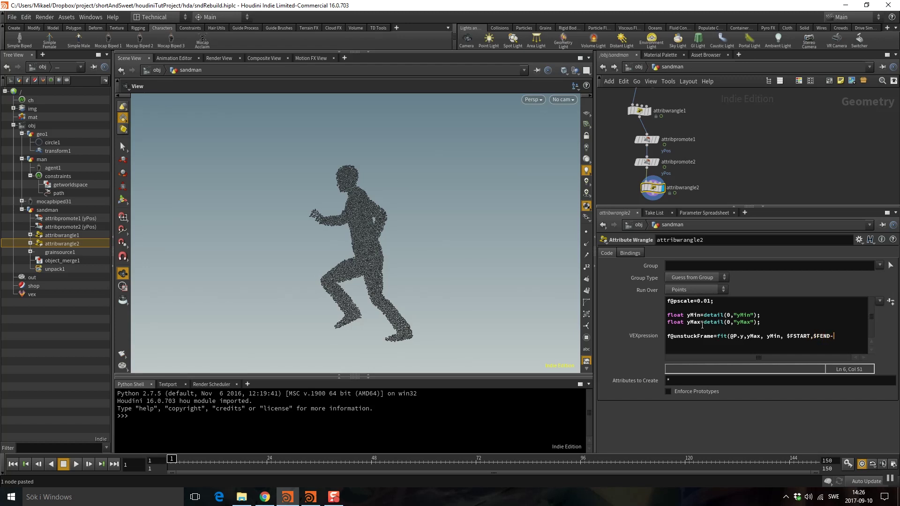
pyautogui.write('50);')
pyautogui.press('Return')
# Check attribwrangle2's per-point unstuckFrame values (about 26 to 99.99) in the spreadsheet, then search for Blast
pyautogui.rightClick(649, 185)
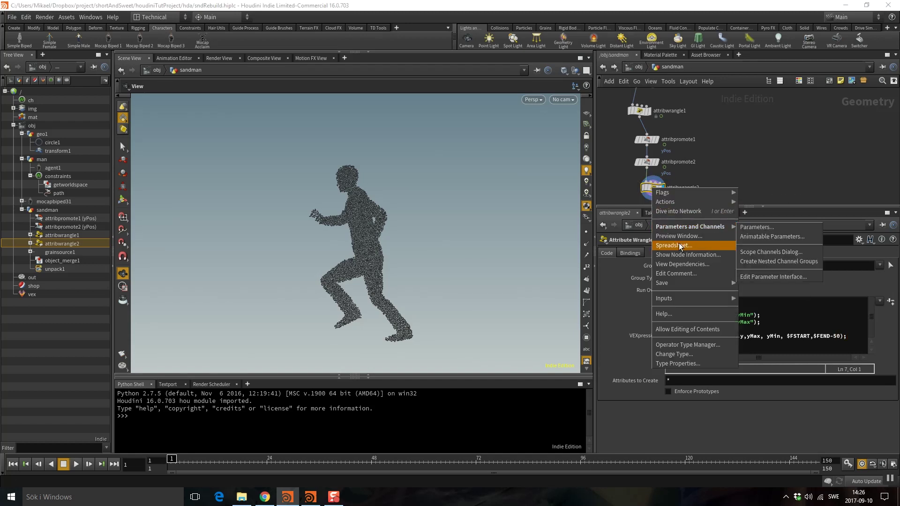
pyautogui.click(713, 234)
pyautogui.click(605, 167)
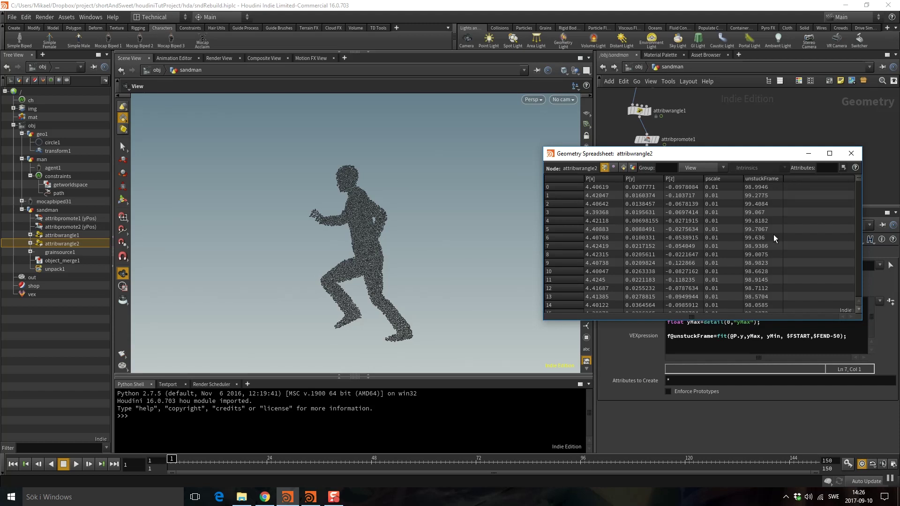
pyautogui.moveTo(859, 183); pyautogui.dragTo(859, 313)
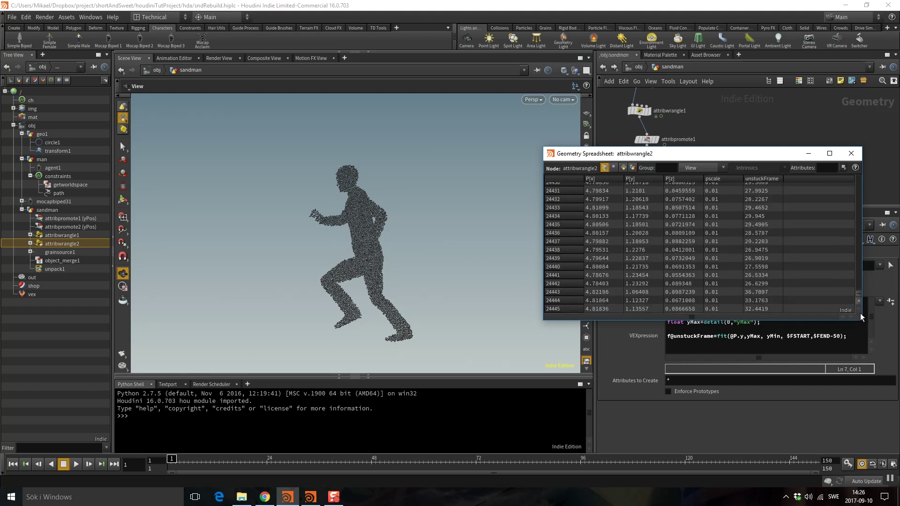
pyautogui.click(851, 154)
pyautogui.press('Tab')
pyautogui.write('blast')
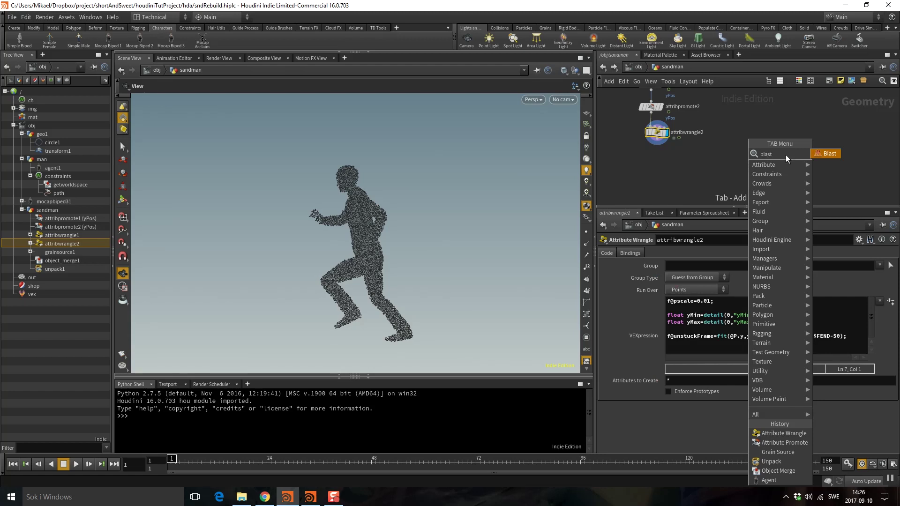
# Add a Blast node below attribwrangle2, wire the wrangle into it, and display it
pyautogui.click(831, 156)
pyautogui.click(660, 159)
pyautogui.click(660, 144)
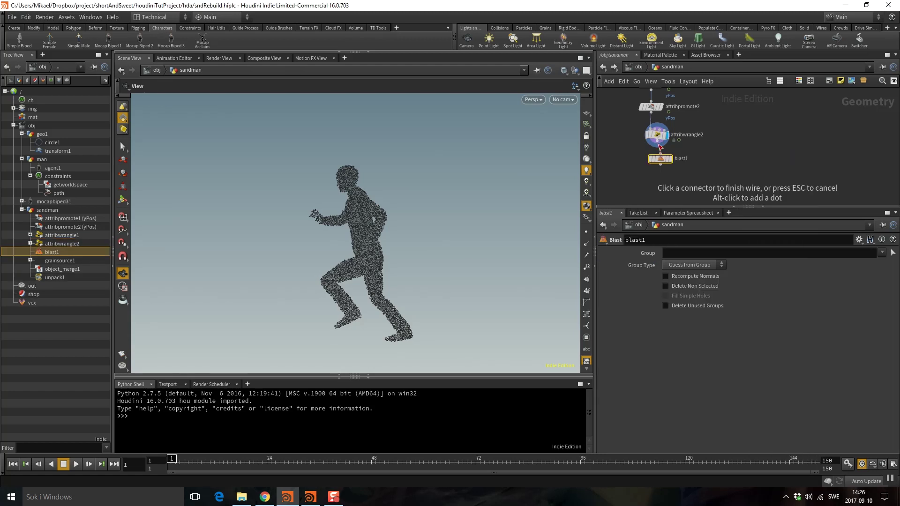
pyautogui.click(660, 155)
pyautogui.click(669, 159)
pyautogui.moveTo(660, 158); pyautogui.dragTo(656, 171)
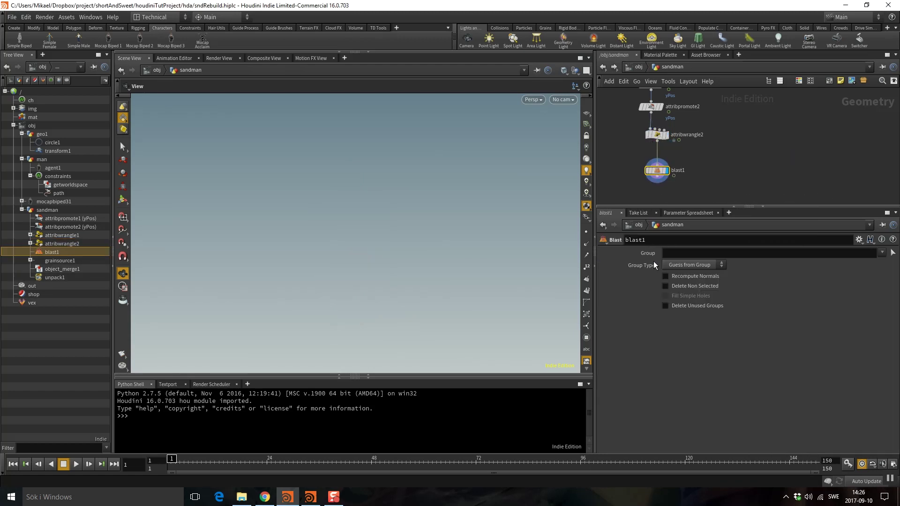
pyautogui.click(666, 266)
pyautogui.click(679, 300)
pyautogui.click(682, 252)
pyautogui.write('@unstuckFrame<')
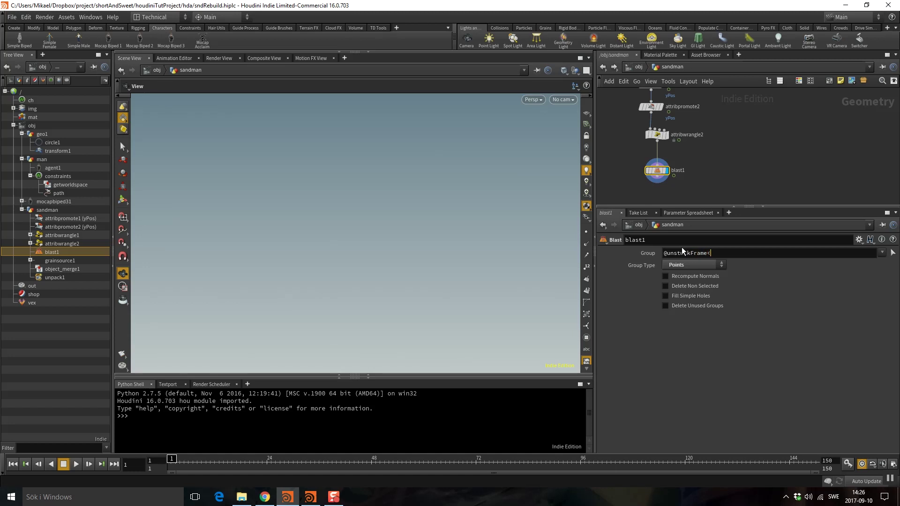
pyautogui.write('$F')
pyautogui.press('Return')
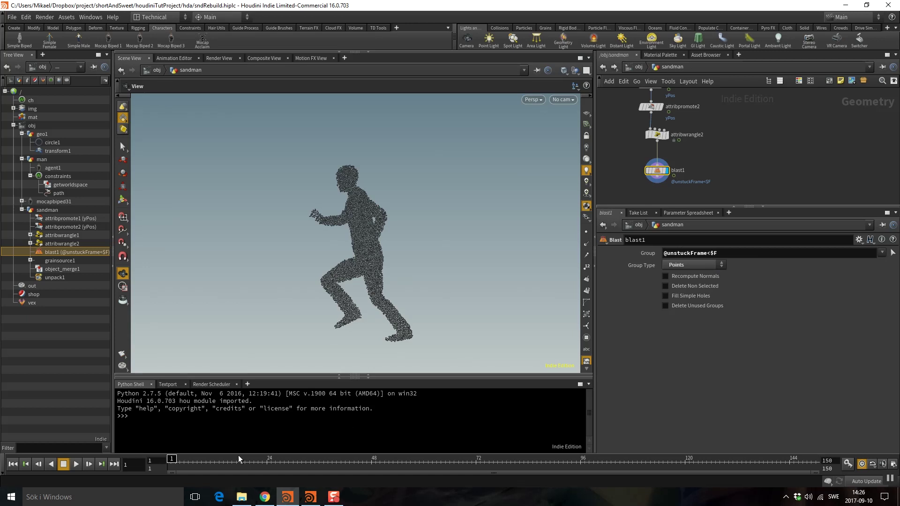
pyautogui.click(237, 459)
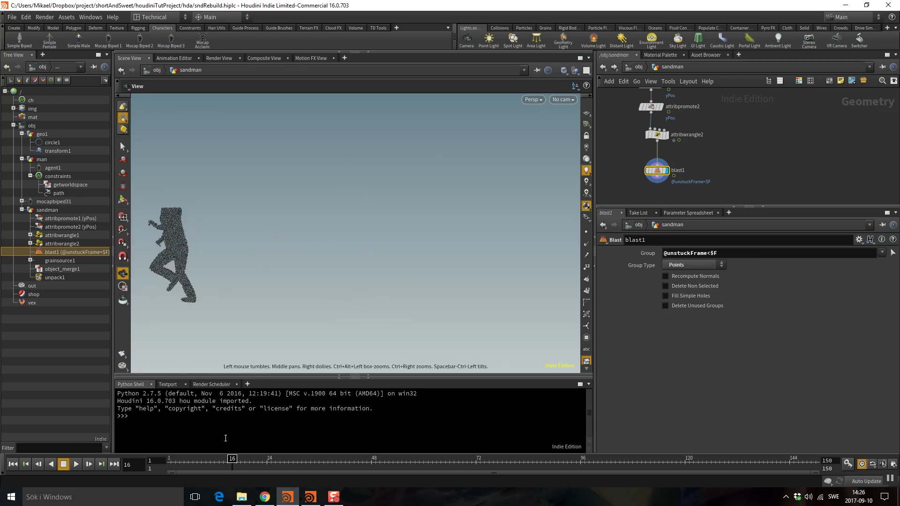
pyautogui.moveTo(232, 460)
pyautogui.mouseDown()
pyautogui.moveTo(176, 460)
pyautogui.moveTo(231, 462)
pyautogui.moveTo(184, 462)
pyautogui.mouseUp()
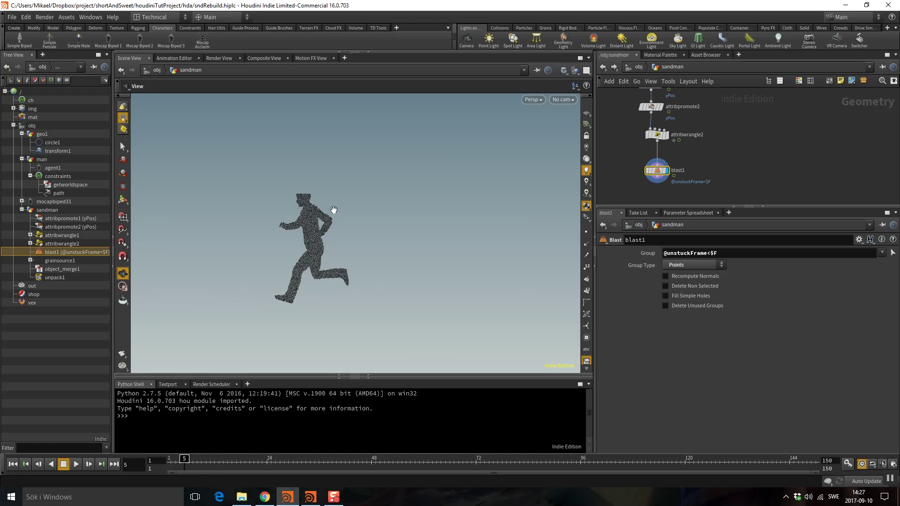
pyautogui.scroll(3, 334, 209)
pyautogui.scroll(2, 295, 196)
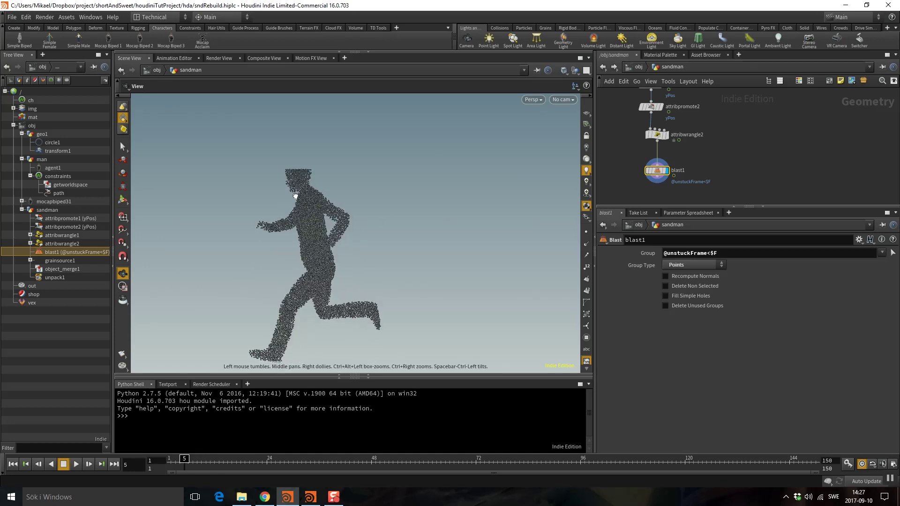
pyautogui.click(656, 135)
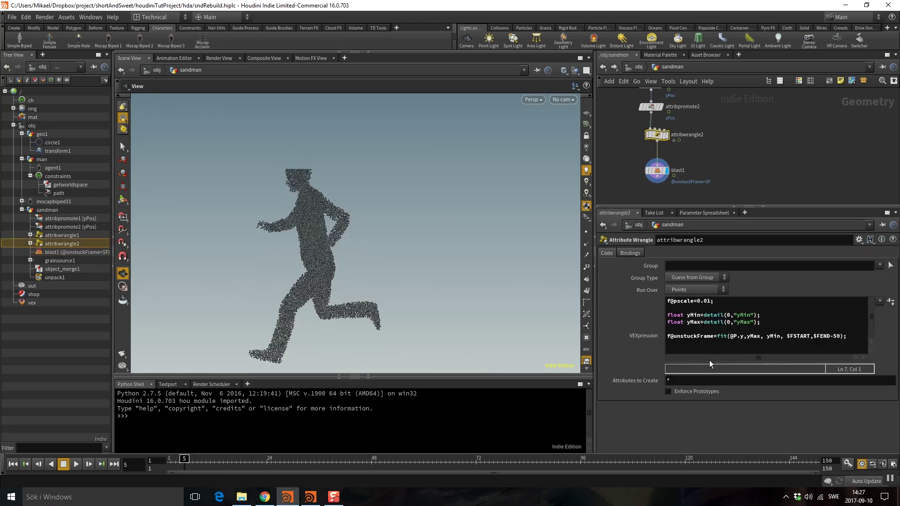
pyautogui.click(743, 337)
pyautogui.write('+rand(')
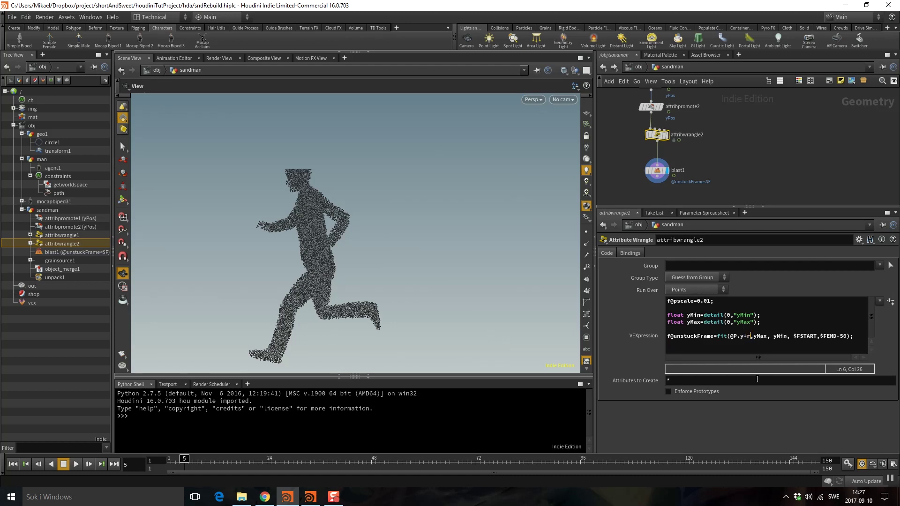
pyautogui.write('@ptnum)*0.1')
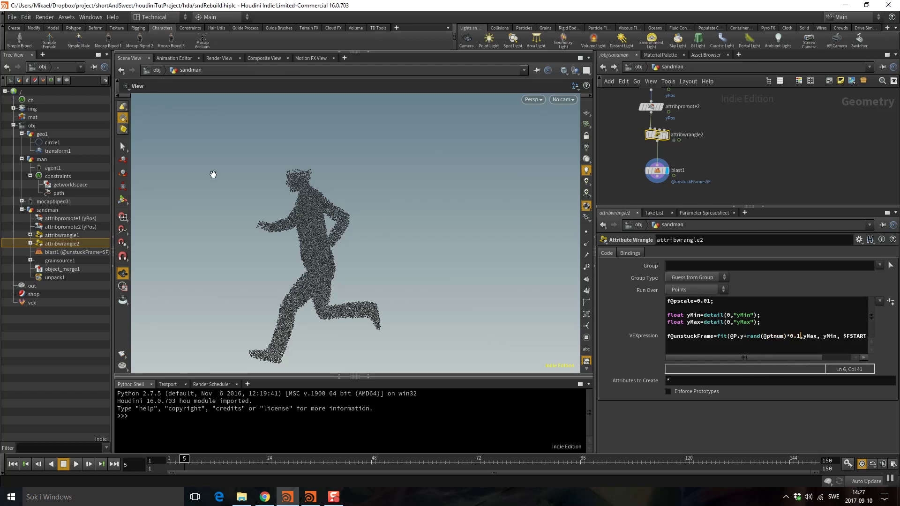
pyautogui.click(271, 465)
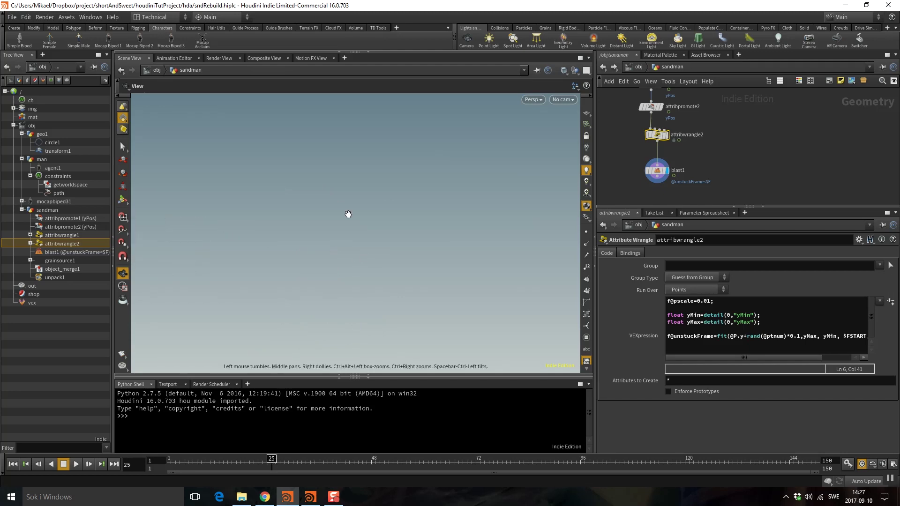
pyautogui.scroll(-3, 782, 161)
pyautogui.press('Tab')
# Add a Time Shift node wired after the wrangle and delete blast1
pyautogui.write('ti')
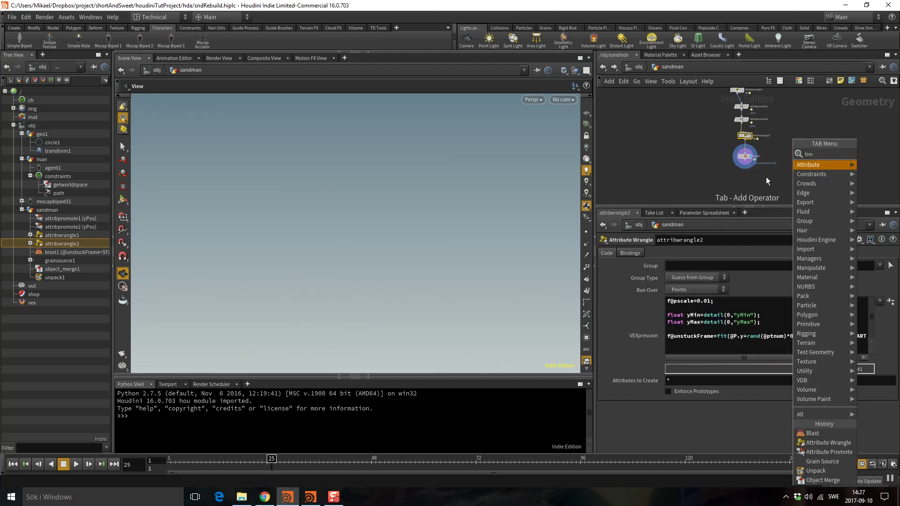
pyautogui.press('BackSpace')
pyautogui.press('BackSpace')
pyautogui.press('Escape')
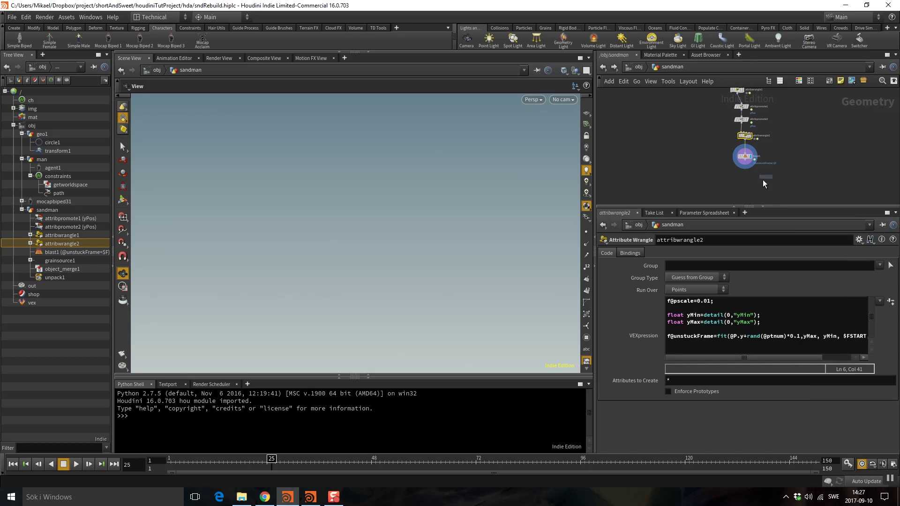
pyautogui.click(745, 169)
pyautogui.click(742, 167)
pyautogui.click(747, 159)
pyautogui.scroll(3, 750, 159)
pyautogui.click(766, 162)
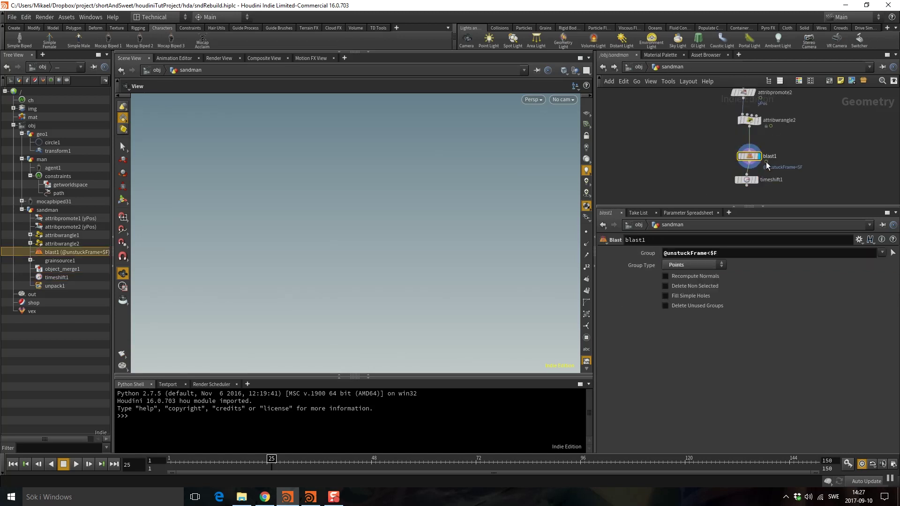
pyautogui.press('Delete')
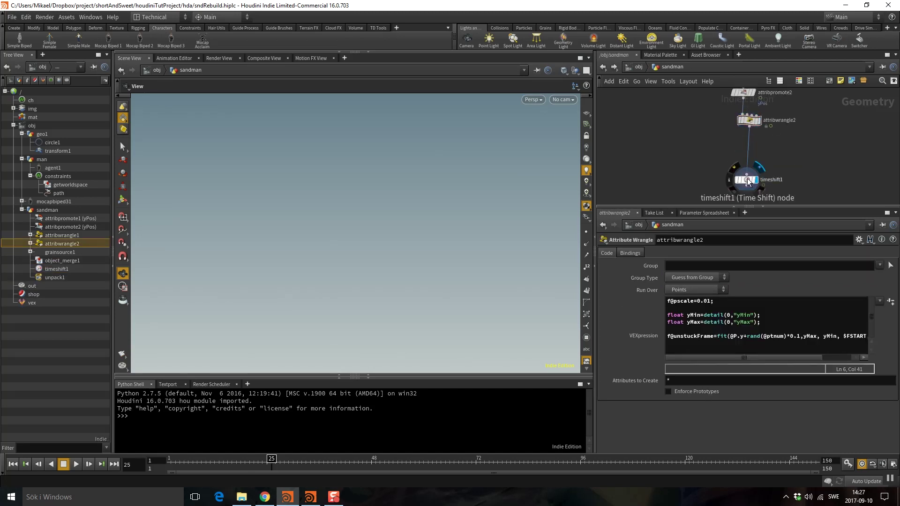
# Set timeshift1's Frame to $FSTART to hold the figure at the start frame
pyautogui.click(748, 182)
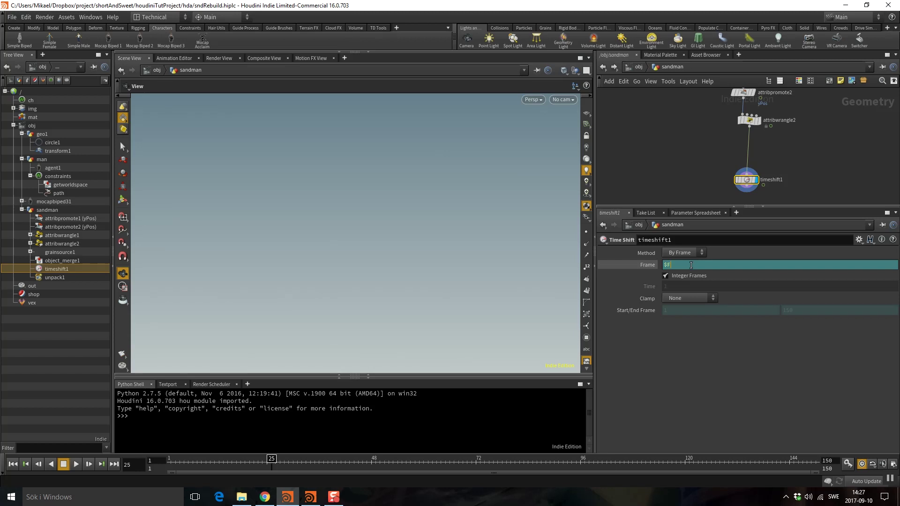
pyautogui.write('START')
pyautogui.press('Return')
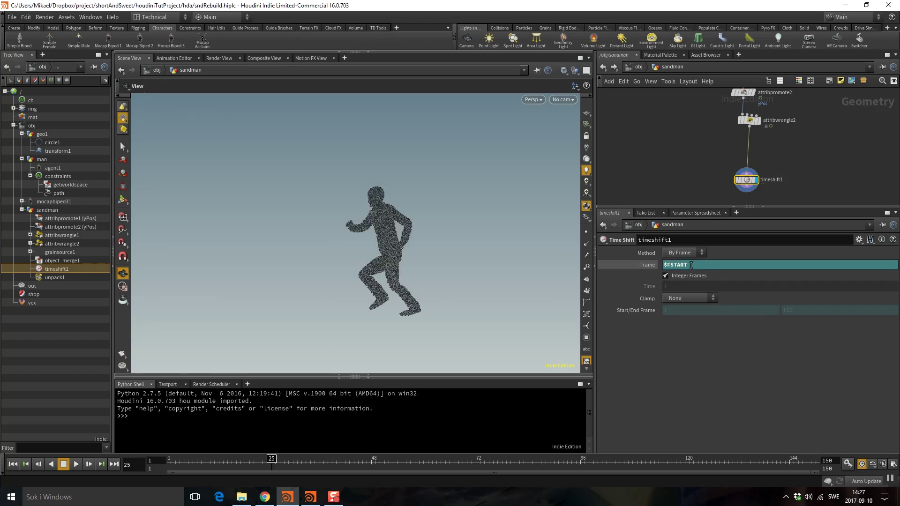
pyautogui.moveTo(716, 159); pyautogui.dragTo(679, 122, button='middle')
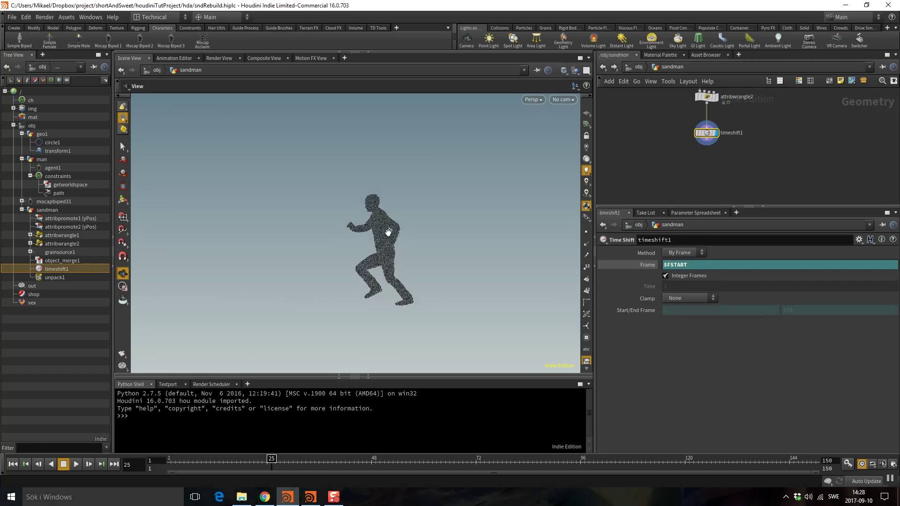
pyautogui.moveTo(381, 231)
pyautogui.mouseDown()
pyautogui.moveTo(358, 245)
pyautogui.moveTo(402, 241)
pyautogui.moveTo(390, 237)
pyautogui.mouseUp()
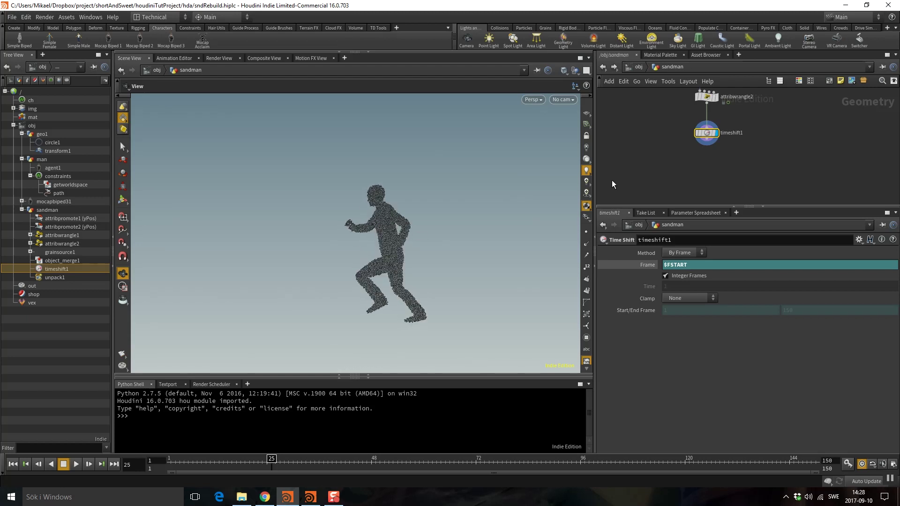
pyautogui.moveTo(664, 174); pyautogui.dragTo(650, 167, button='middle')
pyautogui.press('Tab')
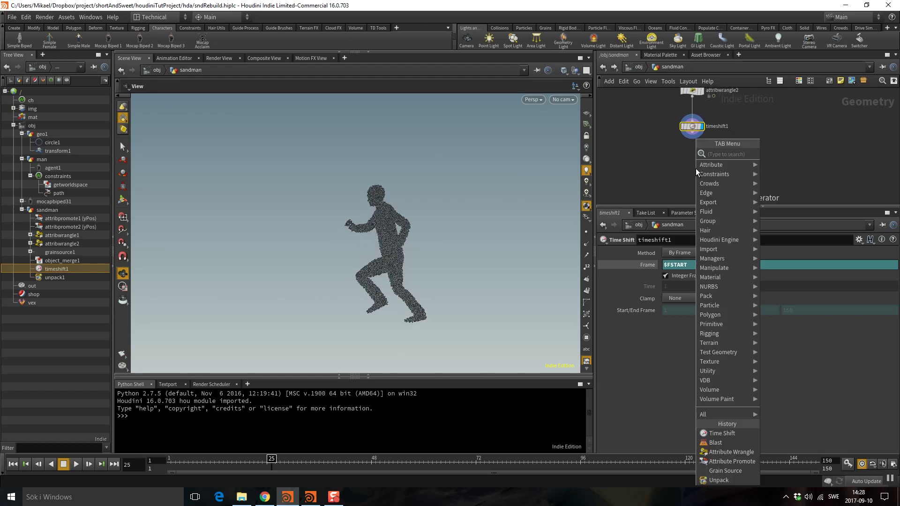
# Create solver1, wire timeshift1 into it, and move it up beside timeshift1
pyautogui.write('so')
pyautogui.press('Return')
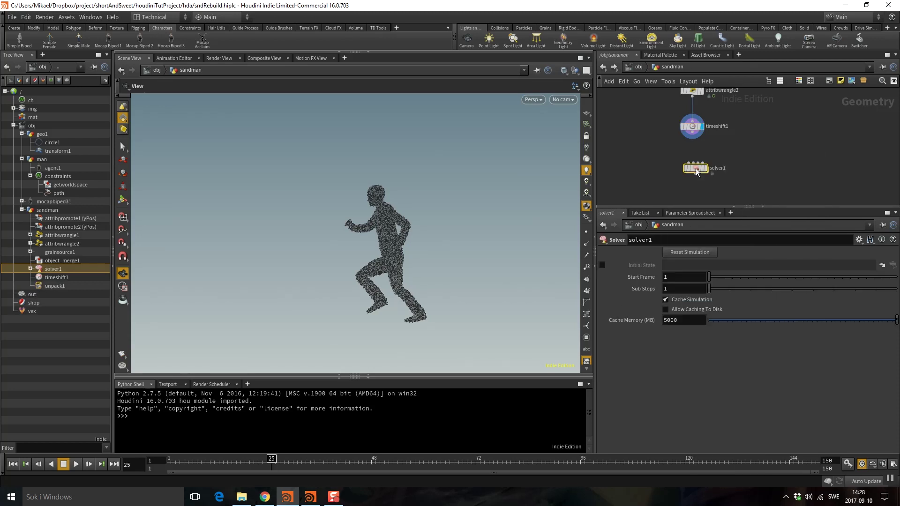
pyautogui.click(689, 135)
pyautogui.click(684, 165)
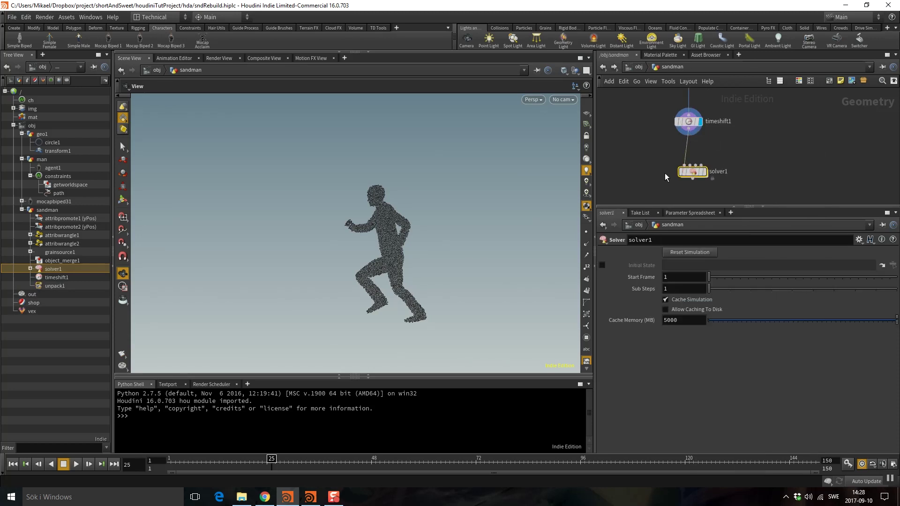
pyautogui.click(536, 70)
pyautogui.moveTo(706, 175); pyautogui.dragTo(707, 157)
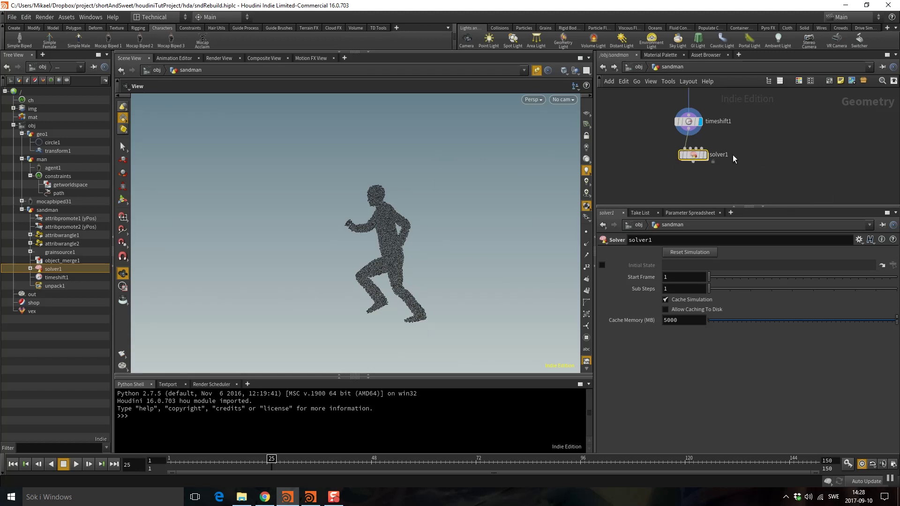
# Dive into solver1's network, reset the timeline near the start, and return up
pyautogui.doubleClick(703, 156)
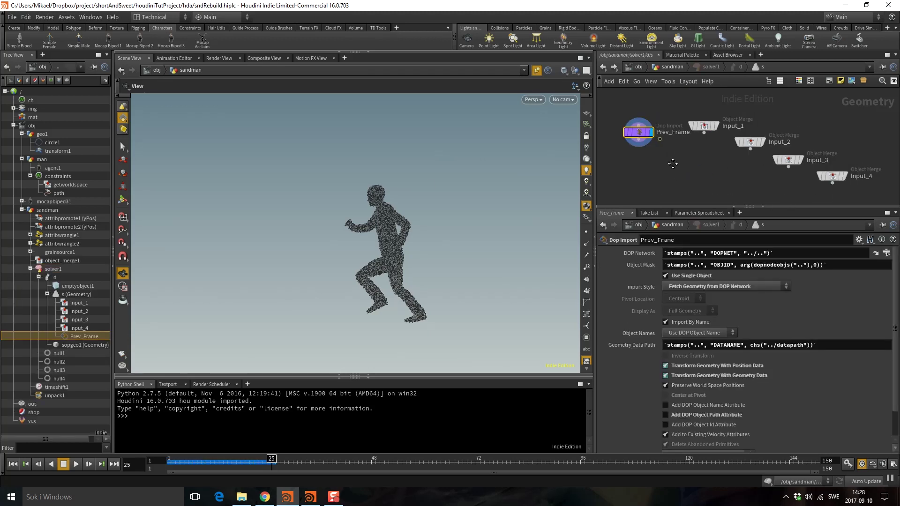
pyautogui.press('Tab')
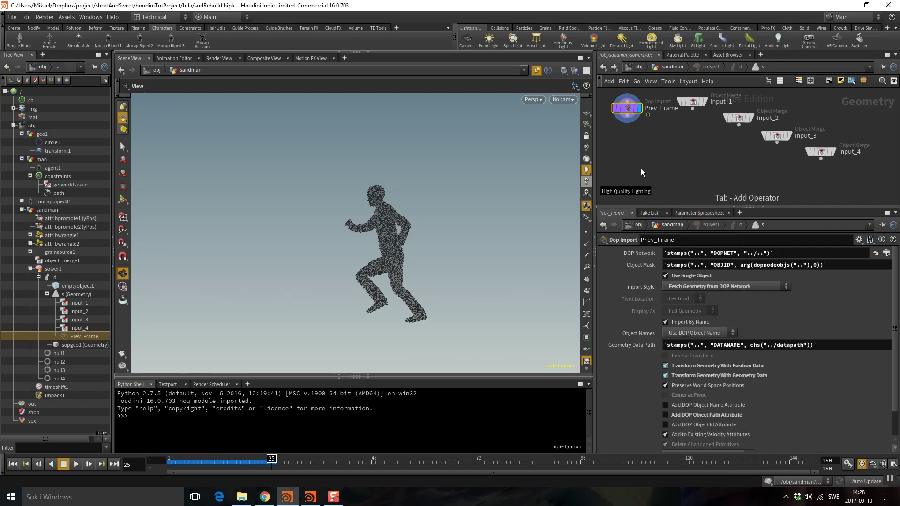
pyautogui.click(172, 461)
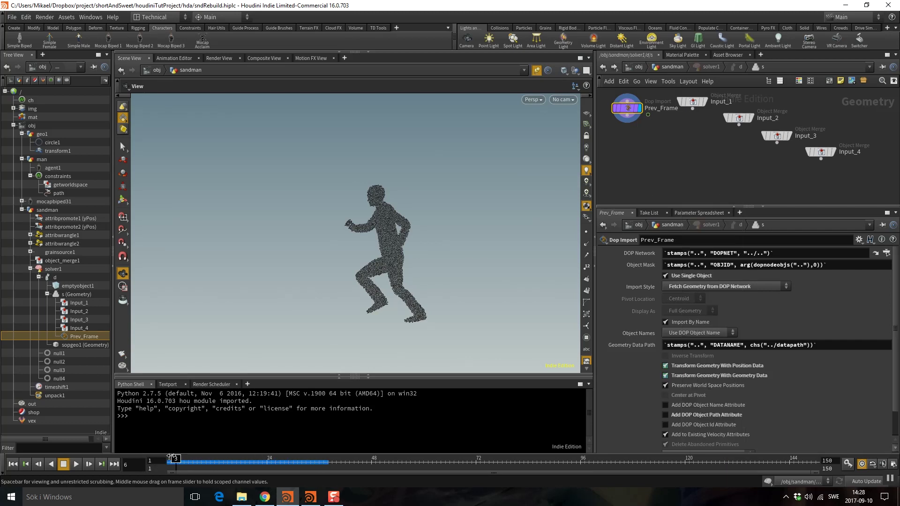
pyautogui.press('u')
pyautogui.scroll(-4, 772, 155)
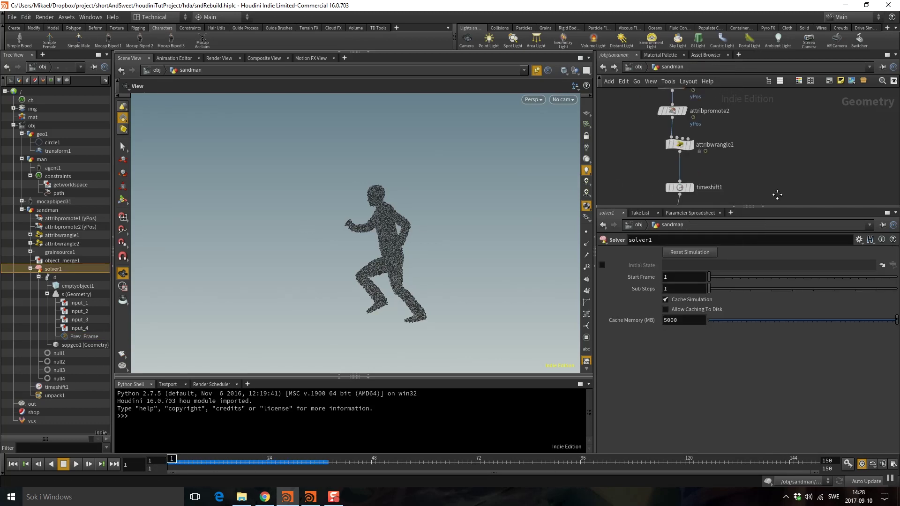
# Wire unpack1 into solver1, go back inside, and search for Point Deform
pyautogui.moveTo(765, 139); pyautogui.dragTo(763, 187, button='middle')
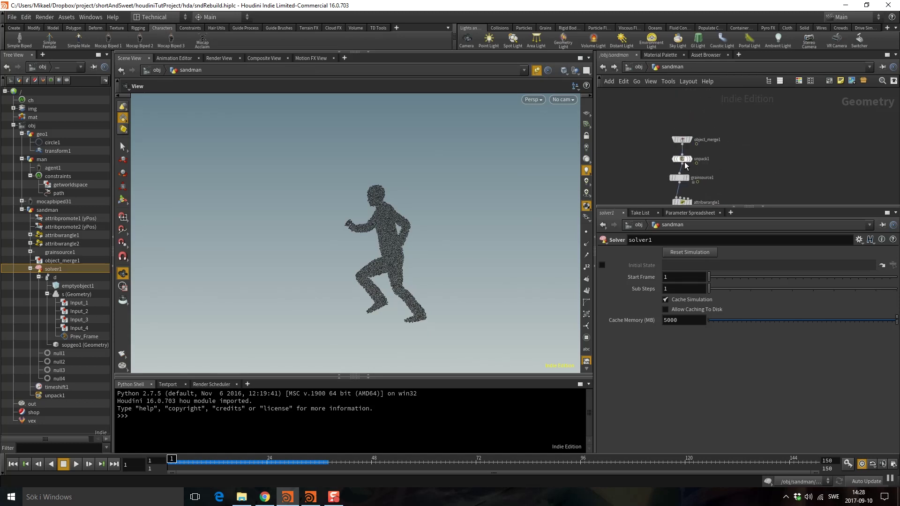
pyautogui.click(683, 165)
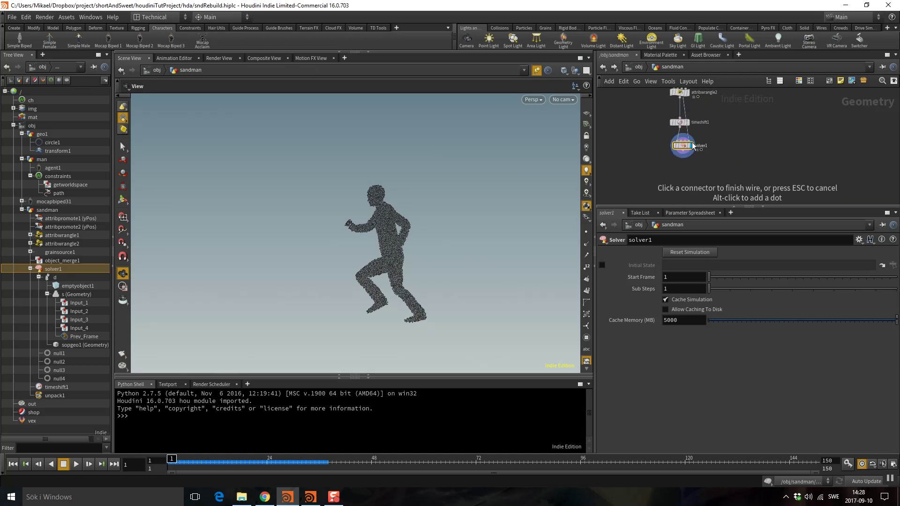
pyautogui.click(683, 146)
pyautogui.doubleClick(684, 147)
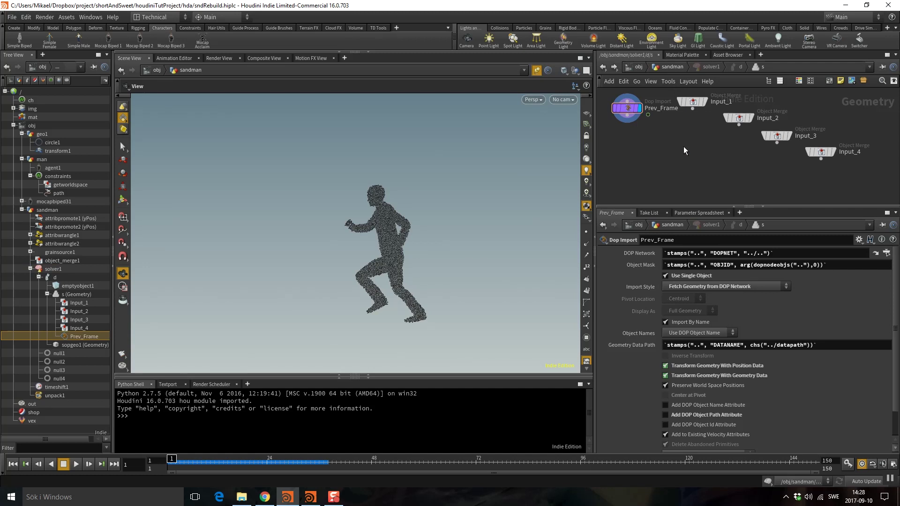
pyautogui.press('Tab')
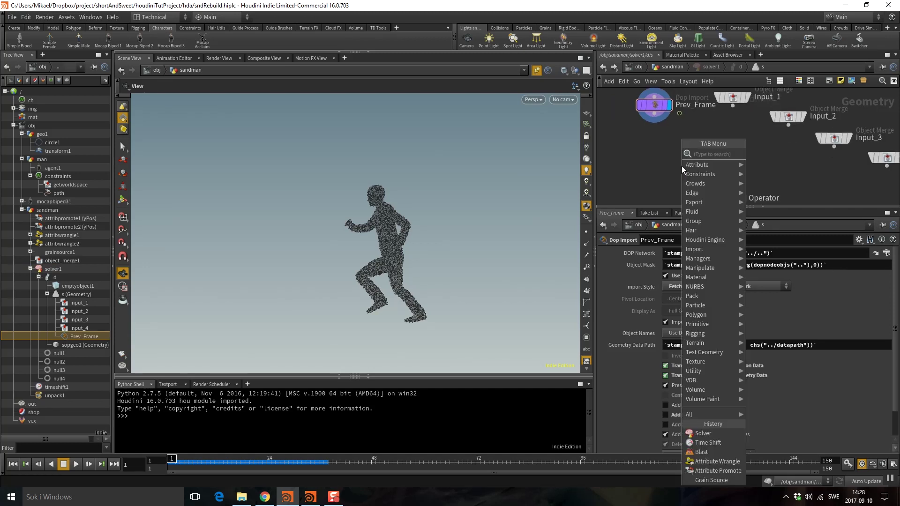
pyautogui.write('point d')
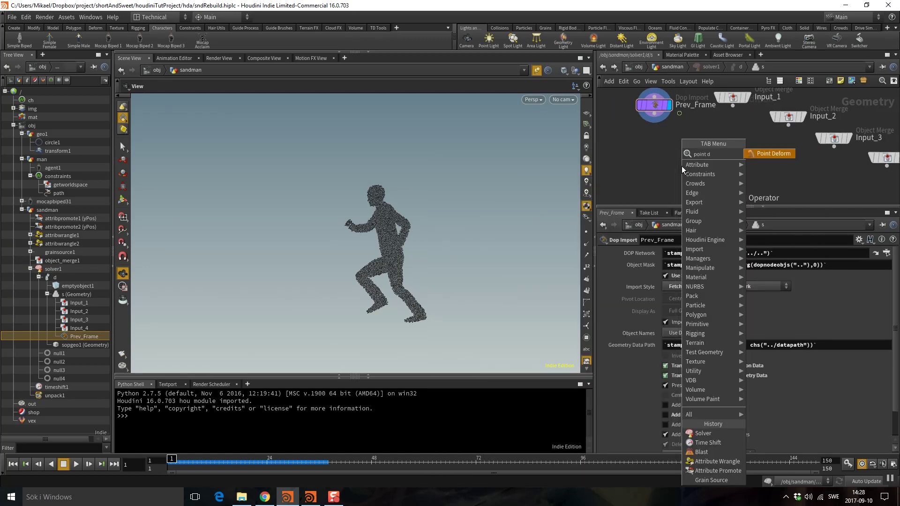
# Add pointdeform1 fed by Input_1 in its first input and Input_2 in its third
pyautogui.click(768, 153)
pyautogui.click(732, 165)
pyautogui.click(732, 106)
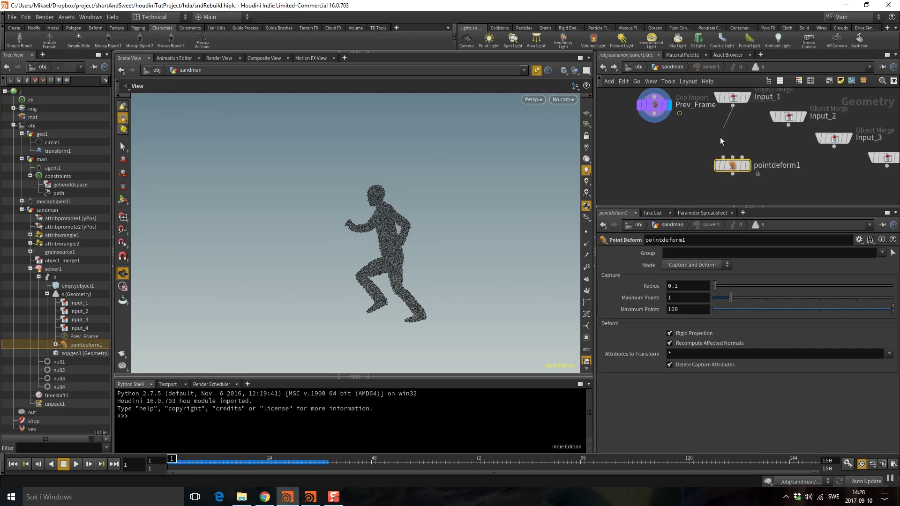
pyautogui.click(723, 157)
pyautogui.click(706, 161)
pyautogui.moveTo(757, 149); pyautogui.dragTo(750, 119, button='middle')
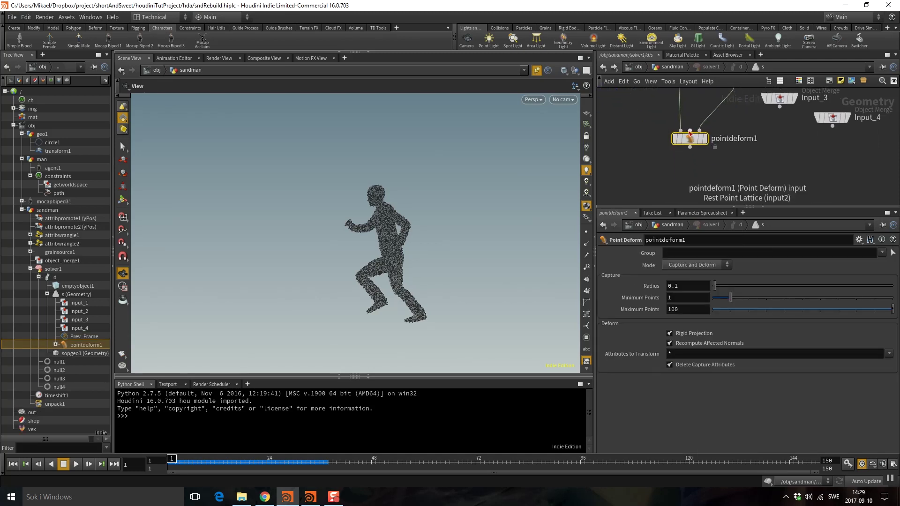
pyautogui.moveTo(695, 136); pyautogui.dragTo(682, 159, button='middle')
pyautogui.moveTo(682, 159); pyautogui.dragTo(678, 179)
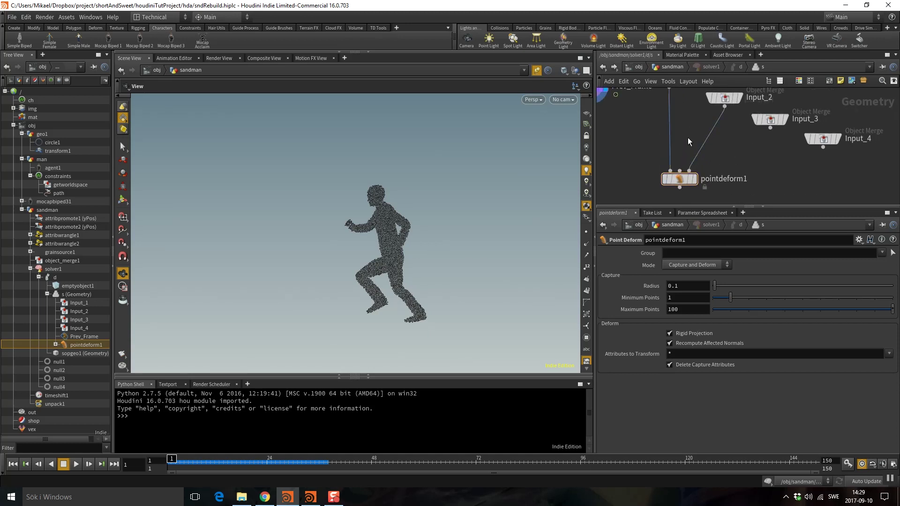
# Add a Time Shift beside Input_2 with Frame set to $FSTART
pyautogui.press('Tab')
pyautogui.write('ti')
pyautogui.click(792, 156)
pyautogui.click(699, 119)
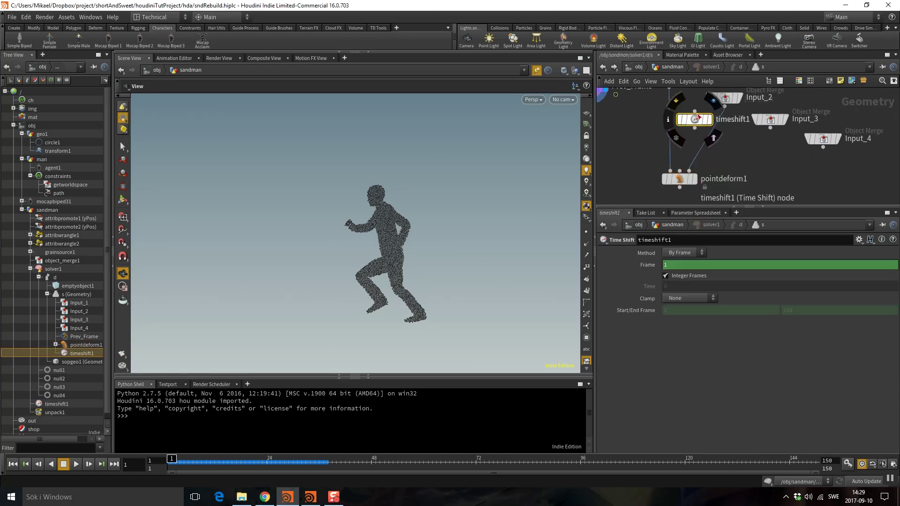
pyautogui.moveTo(704, 119); pyautogui.dragTo(702, 126)
pyautogui.doubleClick(675, 265)
pyautogui.write('$FSTART')
pyautogui.press('Return')
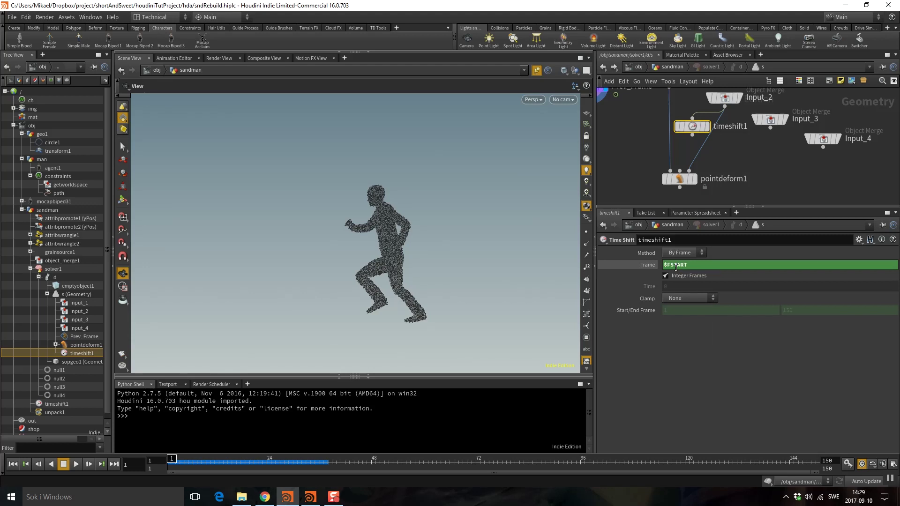
# Wire timeshift1 into pointdeform1's middle input, display it, and play to frame 20
pyautogui.click(692, 135)
pyautogui.click(694, 180)
pyautogui.click(693, 179)
pyautogui.moveTo(206, 461); pyautogui.dragTo(179, 450)
pyautogui.moveTo(771, 163); pyautogui.dragTo(747, 171, button='middle')
pyautogui.press('Tab')
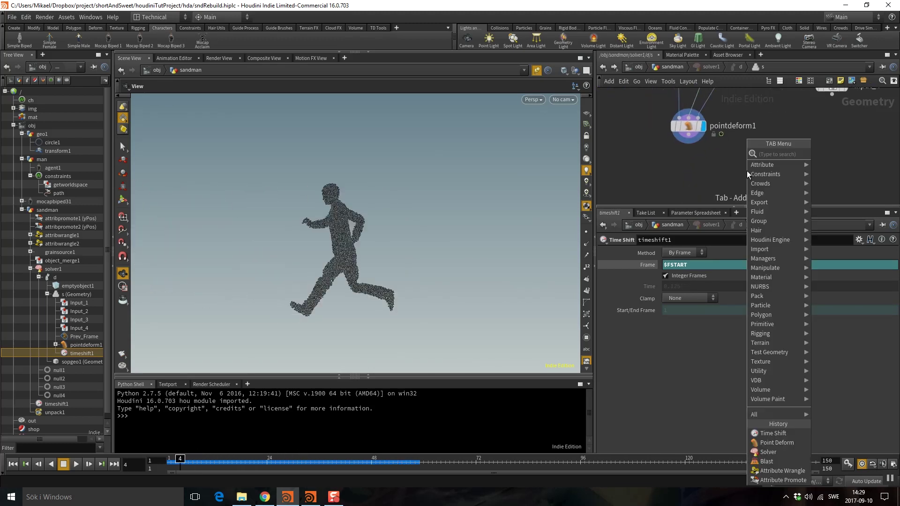
# Add attribwrangle1 below pointdeform1, connected and displayed
pyautogui.click(829, 157)
pyautogui.click(693, 170)
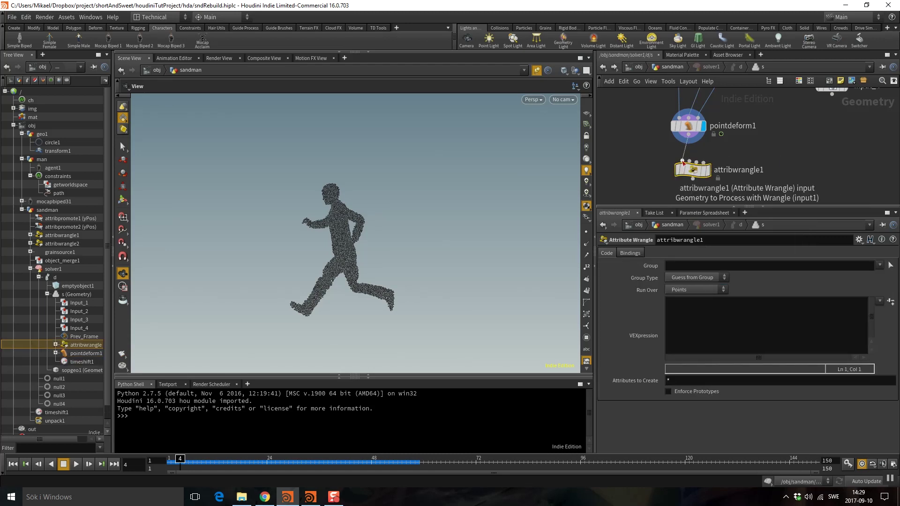
pyautogui.moveTo(700, 177); pyautogui.dragTo(691, 158, button='middle')
pyautogui.click(699, 155)
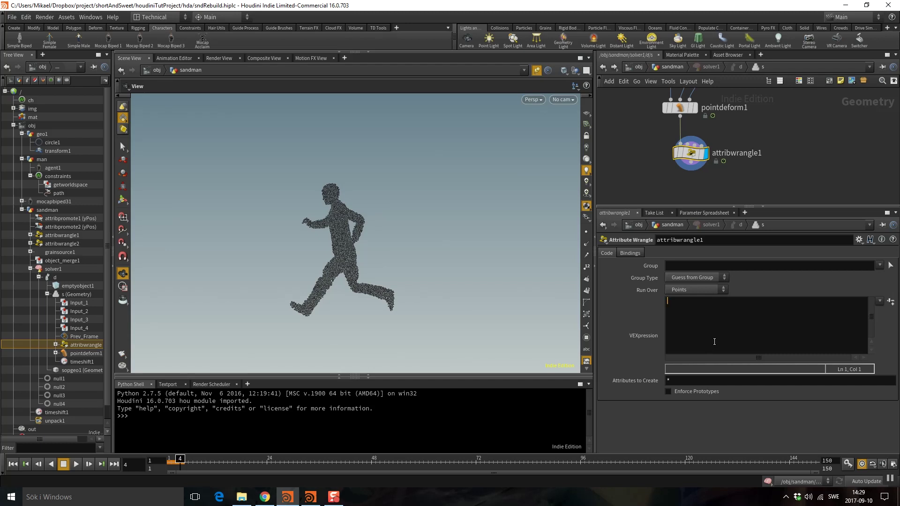
pyautogui.write('f(@Frame>f@')
pyautogui.press('BackSpace')
pyautogui.write('f@unstuckFrame){')
pyautogui.press('Return')
pyautogui.write('i@group')
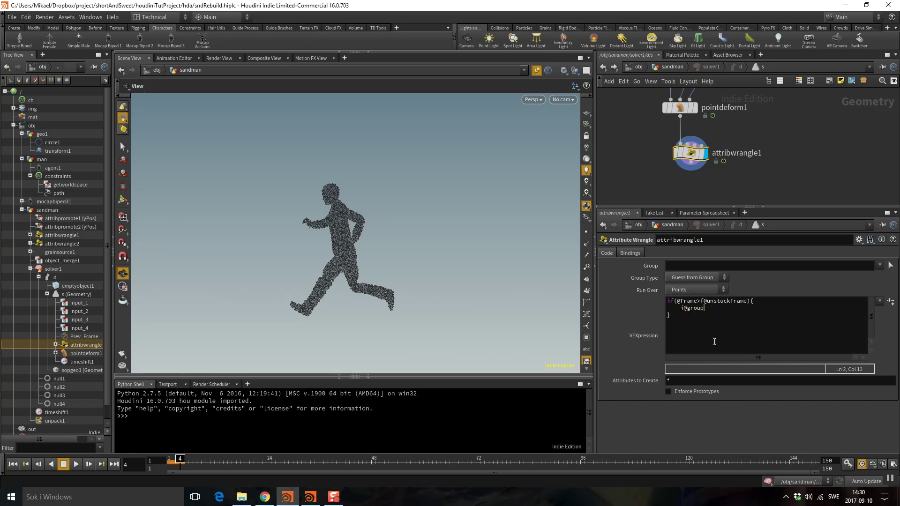
pyautogui.write('_untsuck=1;')
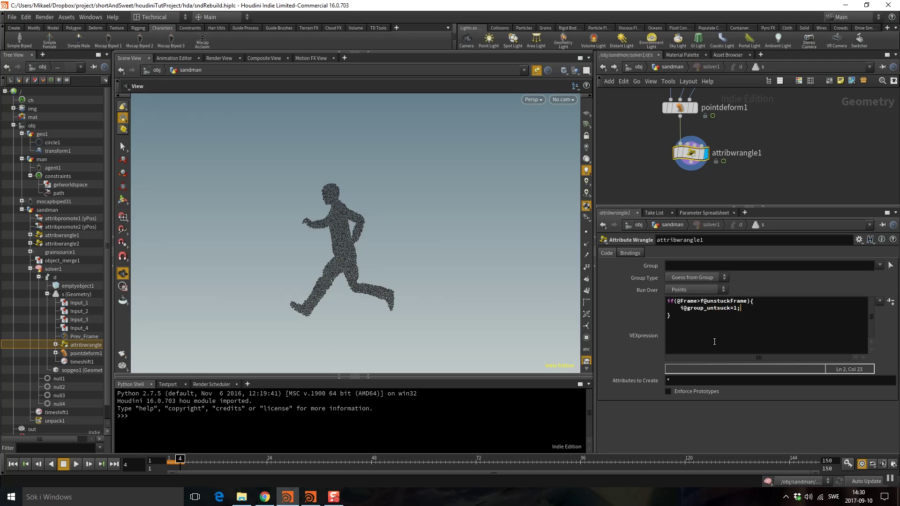
pyautogui.moveTo(648, 125); pyautogui.dragTo(636, 119, button='middle')
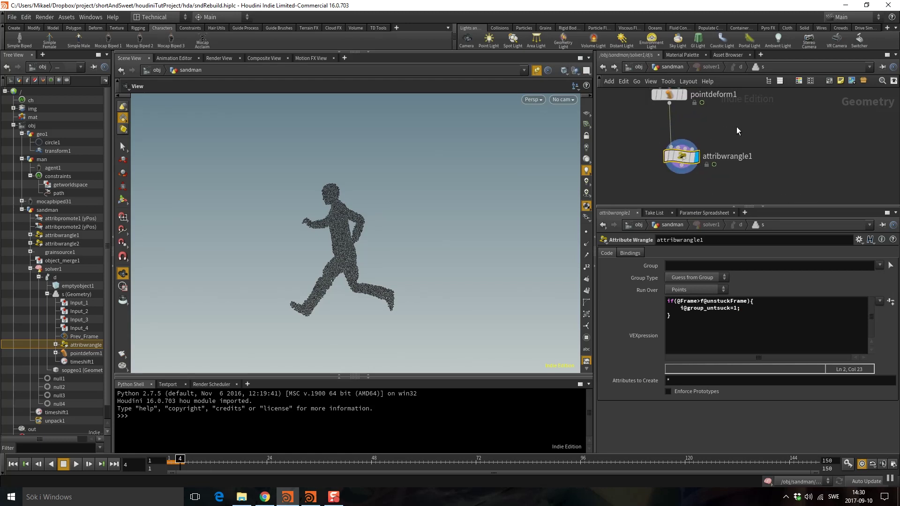
pyautogui.press('Tab')
pyautogui.write('wrang')
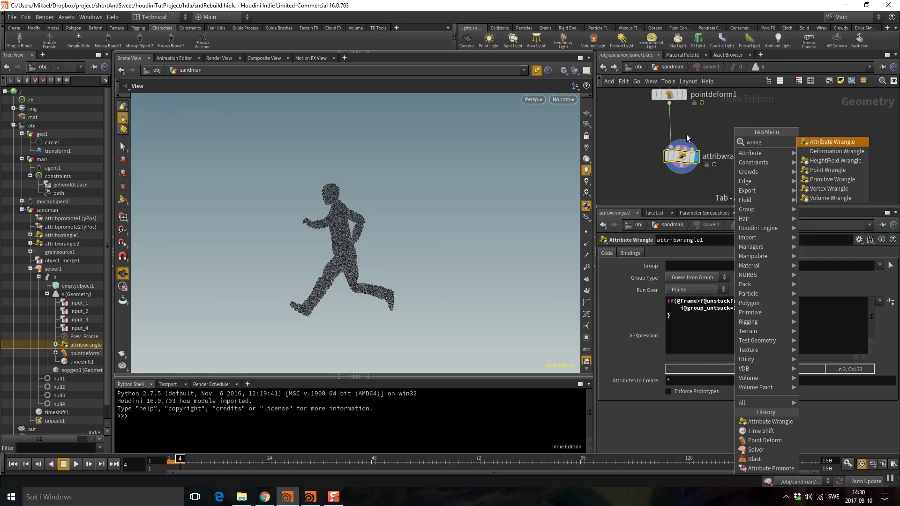
# Insert attribwrangle2 on the pointdeform1 wire with Group unstuck and begin the i@group line
pyautogui.click(832, 142)
pyautogui.click(670, 131)
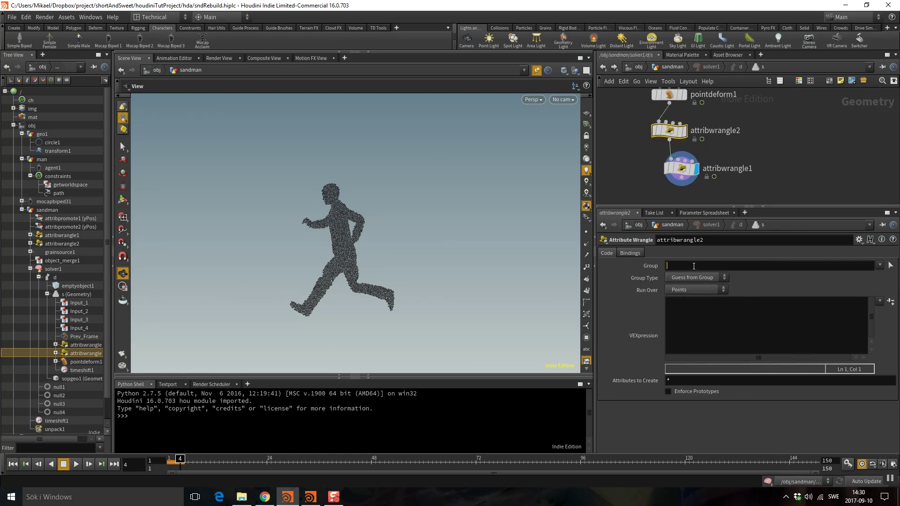
pyautogui.write('unstuck')
pyautogui.press('Tab')
pyautogui.write('i')
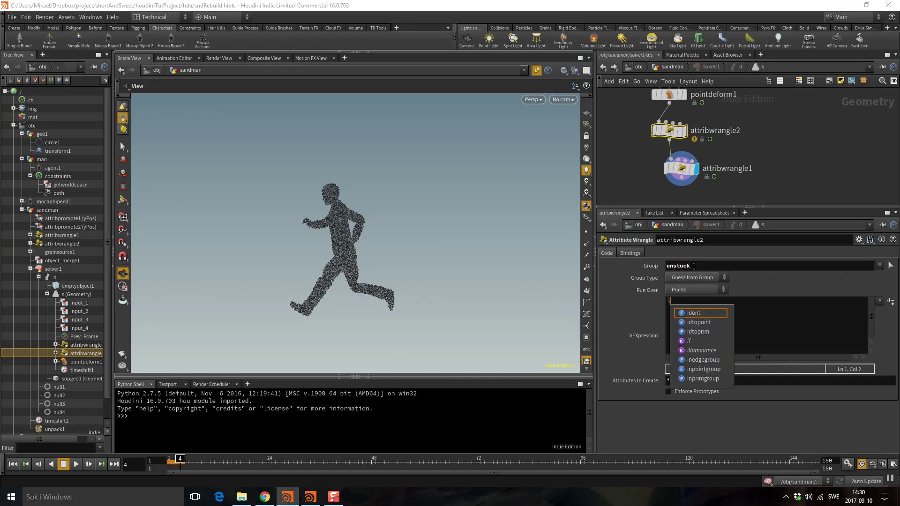
pyautogui.write('@')
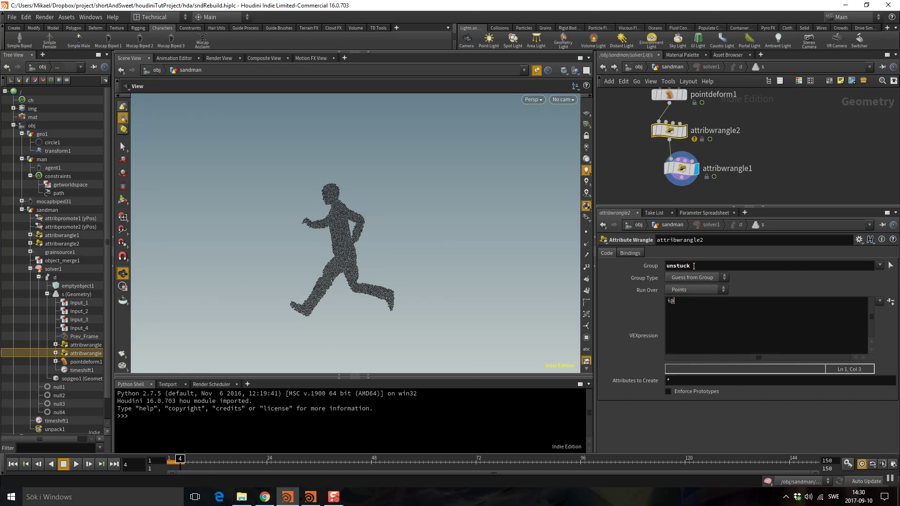
pyautogui.write('group_gone=1;')
# Review attribwrangle1's code and pointdeform1, then return to attribwrangle2 and view the whole solver
pyautogui.moveTo(668, 128); pyautogui.dragTo(668, 105, button='middle')
pyautogui.click(678, 169)
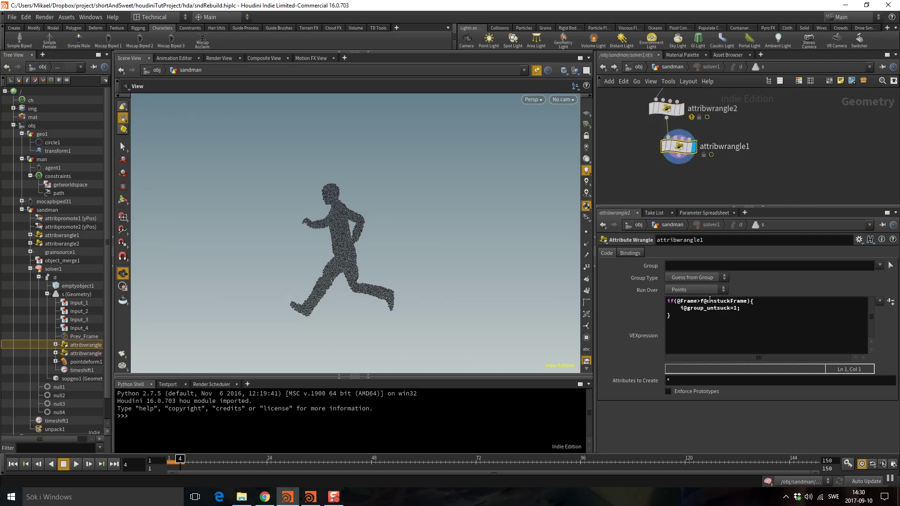
pyautogui.moveTo(701, 148); pyautogui.dragTo(702, 201, button='middle')
pyautogui.click(662, 162)
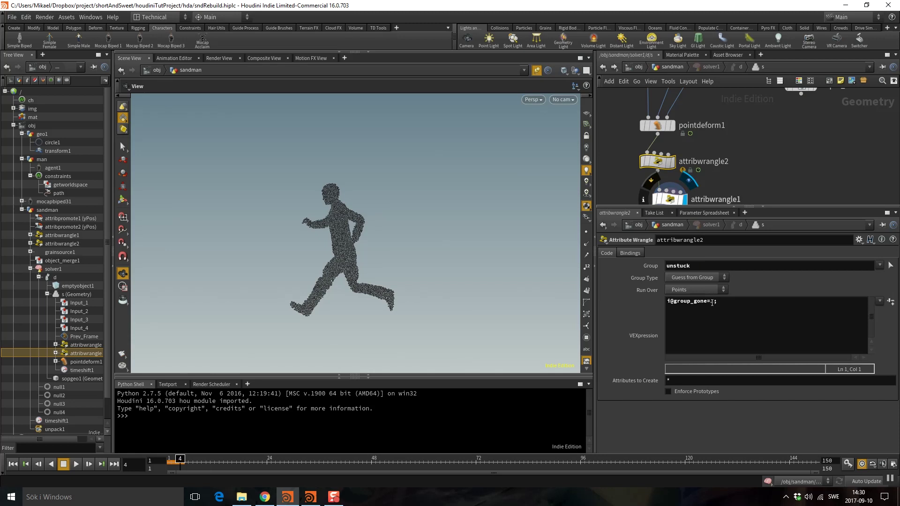
pyautogui.moveTo(665, 141); pyautogui.dragTo(675, 122, button='middle')
pyautogui.scroll(-3, 656, 132)
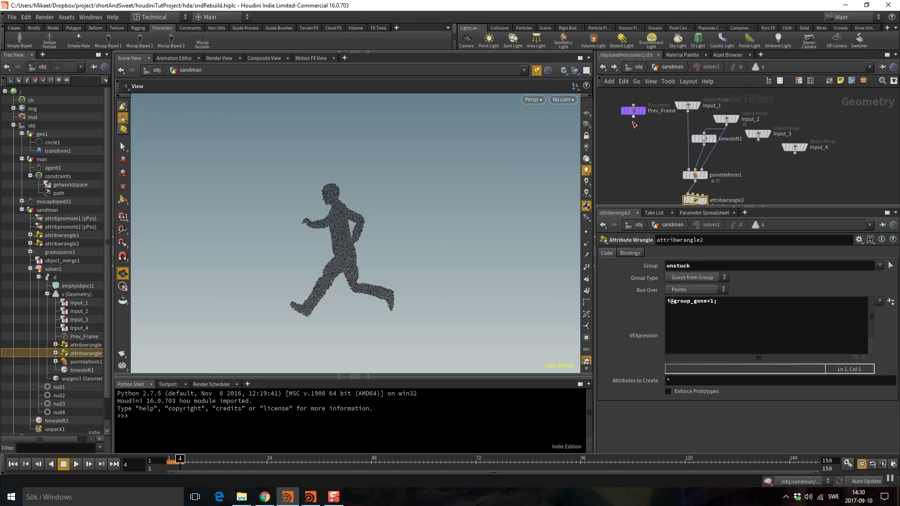
# Add a groupcopy1 node copying all point groups (*), wired into pointdeform1
pyautogui.moveTo(633, 114); pyautogui.dragTo(632, 109)
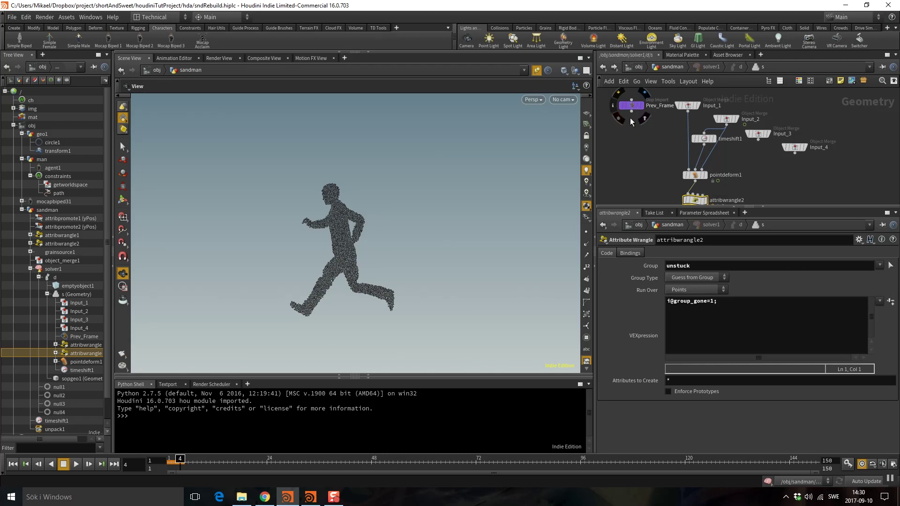
pyautogui.moveTo(756, 164); pyautogui.dragTo(752, 139, button='middle')
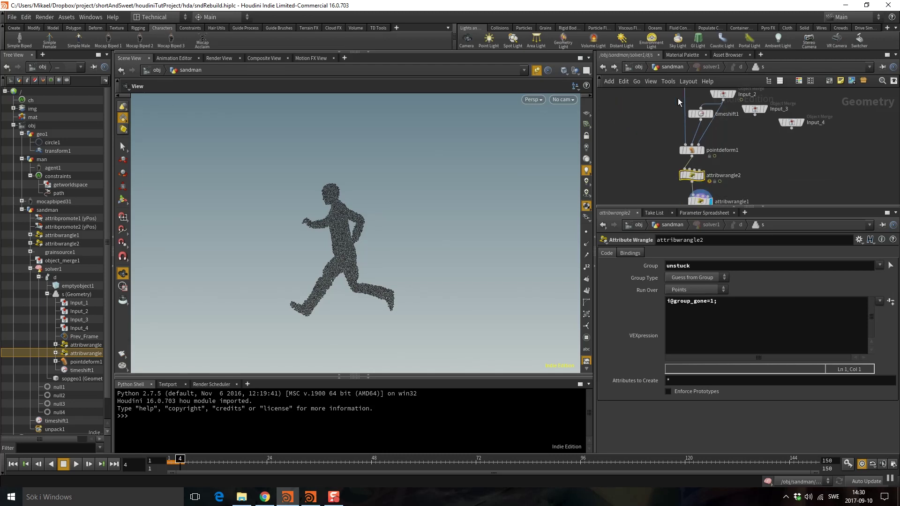
pyautogui.moveTo(726, 169); pyautogui.dragTo(754, 198, button='middle')
pyautogui.press('Tab')
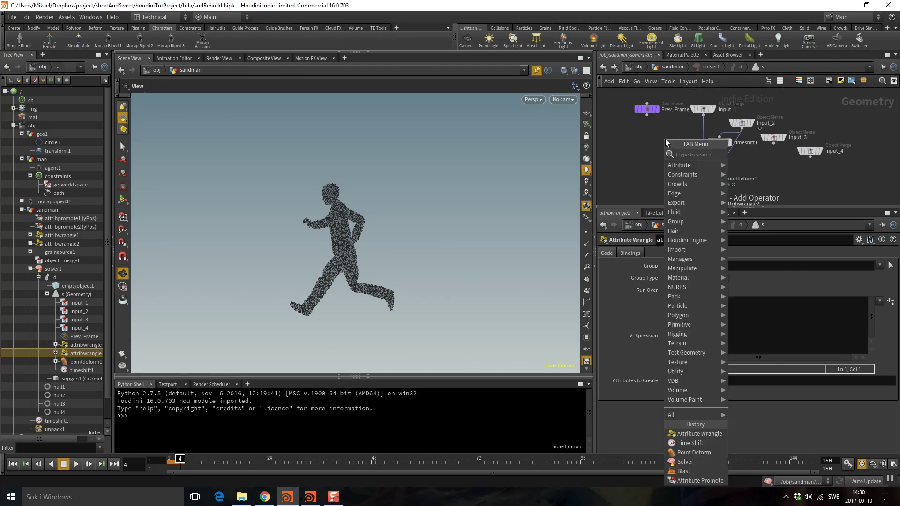
pyautogui.write('grou')
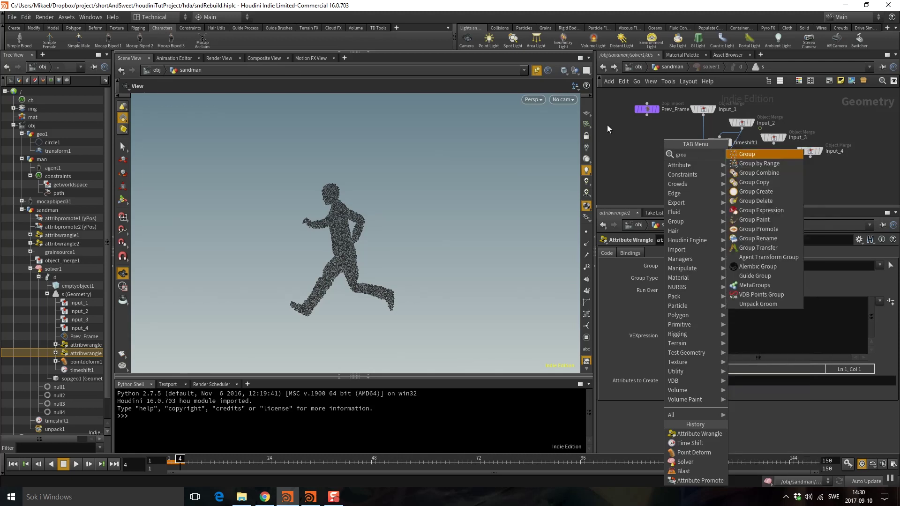
pyautogui.click(748, 182)
pyautogui.click(676, 134)
pyautogui.click(676, 140)
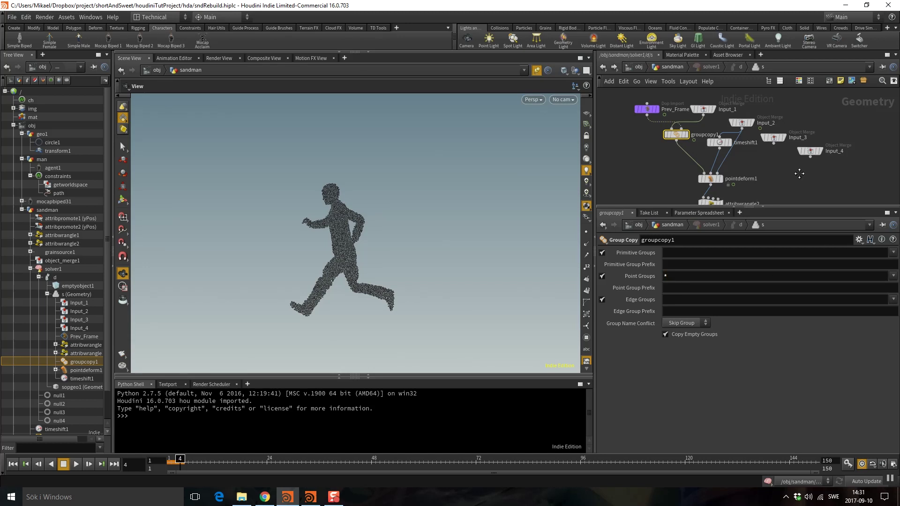
pyautogui.press('u')
pyautogui.press('u')
pyautogui.press('u')
pyautogui.press('Tab')
# Add blast1 under solver1 on group untsuck with Delete Non Selected enabled
pyautogui.write('blast')
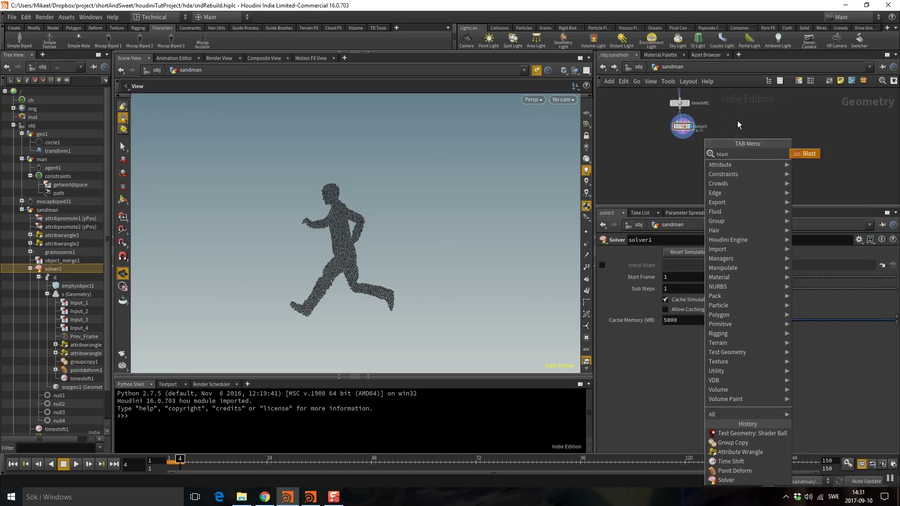
pyautogui.press('Return')
pyautogui.click(679, 149)
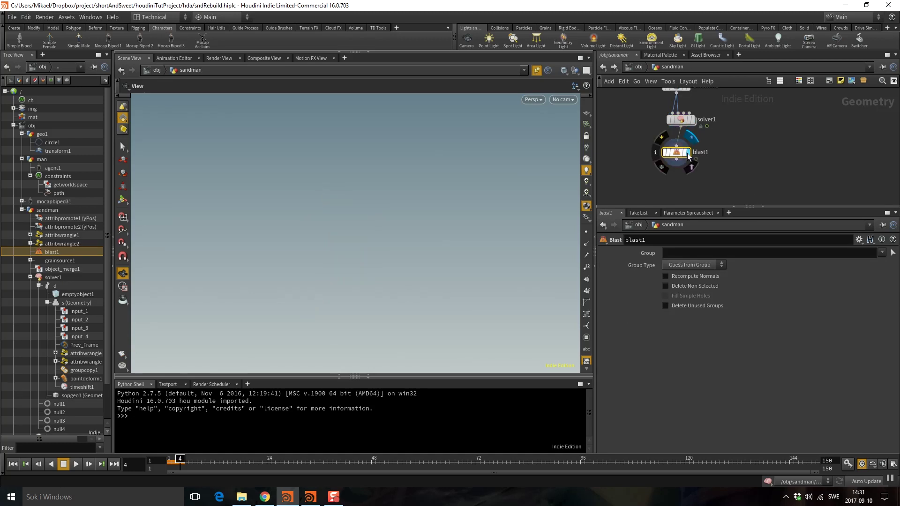
pyautogui.click(882, 253)
pyautogui.click(872, 263)
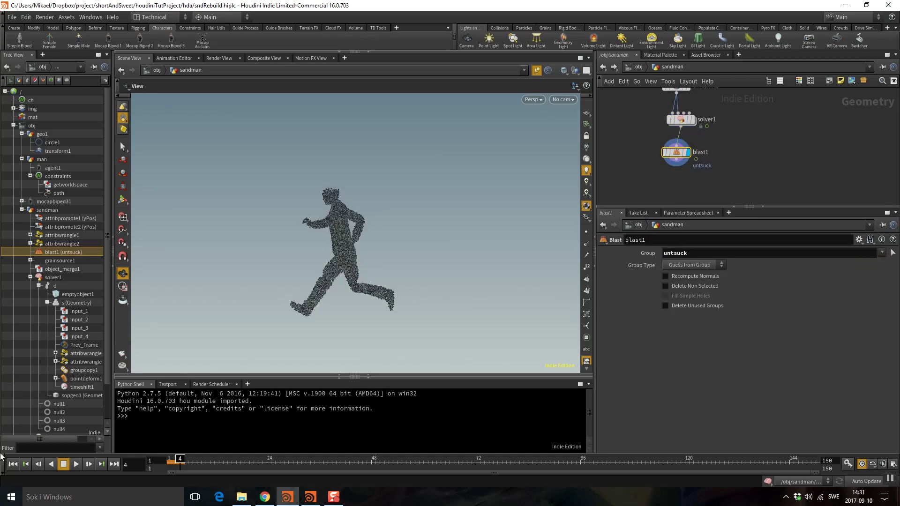
pyautogui.click(666, 286)
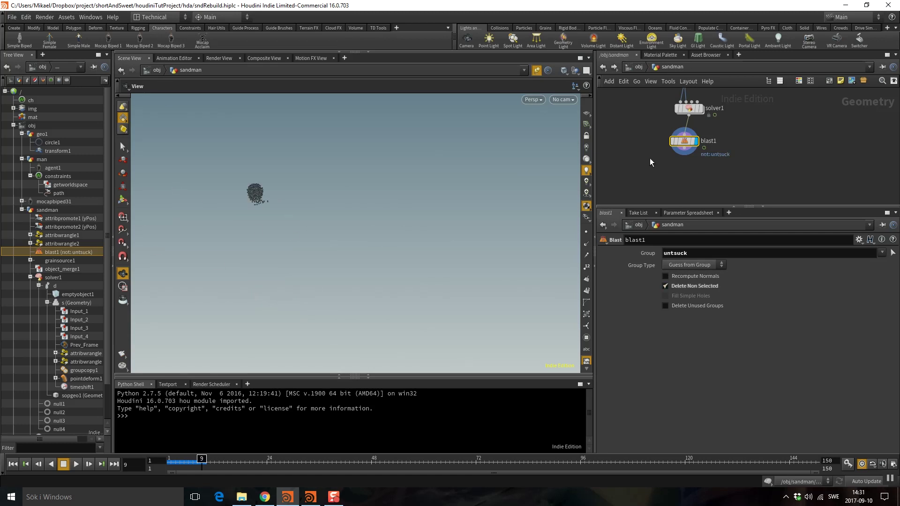
# Add blast2 under blast1 deleting the 'gone' group, and set its display flag
pyautogui.press('Tab')
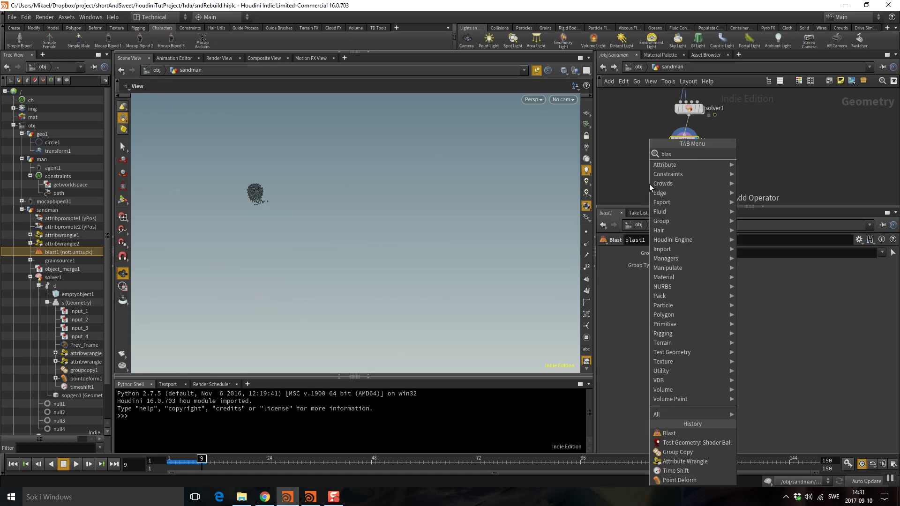
pyautogui.press('Escape')
pyautogui.moveTo(661, 180); pyautogui.dragTo(681, 160)
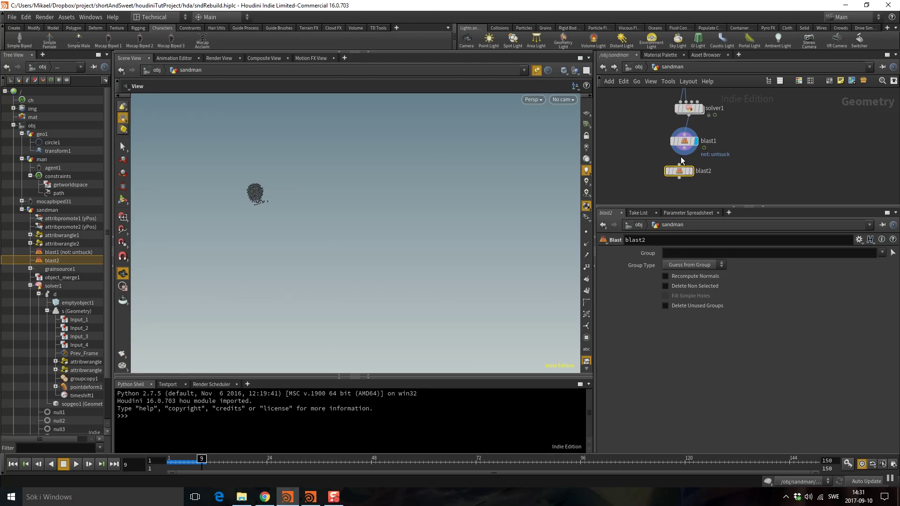
pyautogui.click(688, 172)
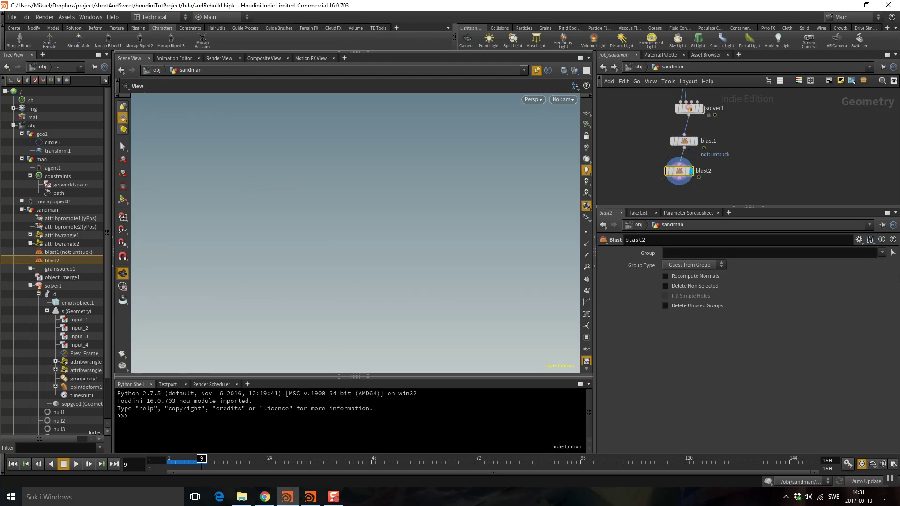
pyautogui.click(792, 252)
pyautogui.write('gone')
pyautogui.press('Return')
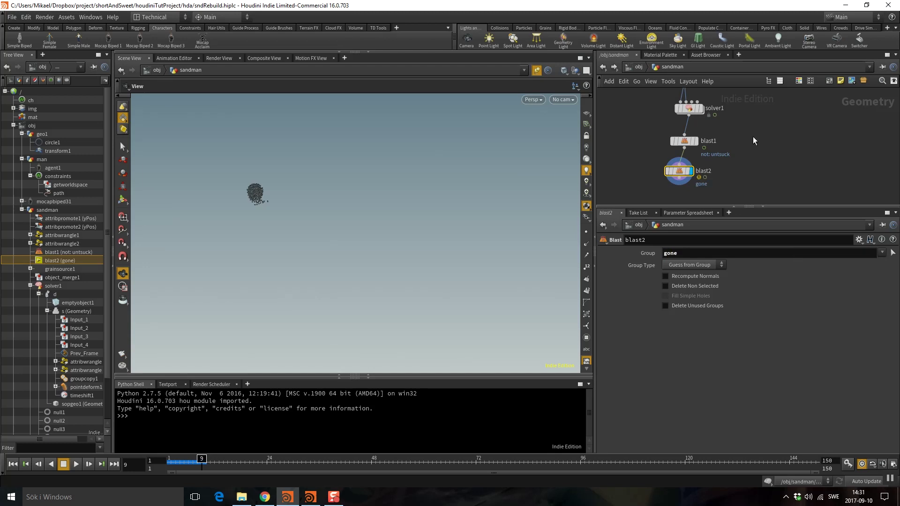
pyautogui.hotkey('alt', 'Left')
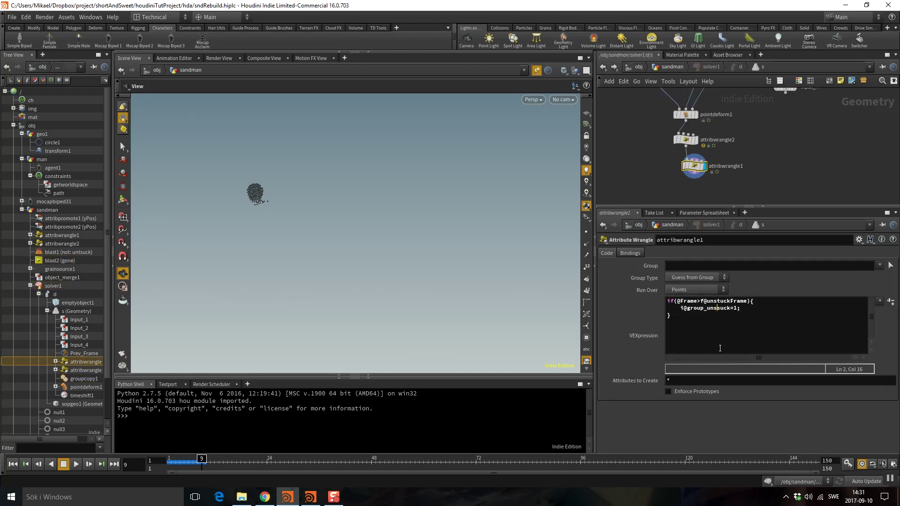
# Insert trail1 between solver1 and blast1 with Result Type set to Compute Velocity
pyautogui.click(672, 67)
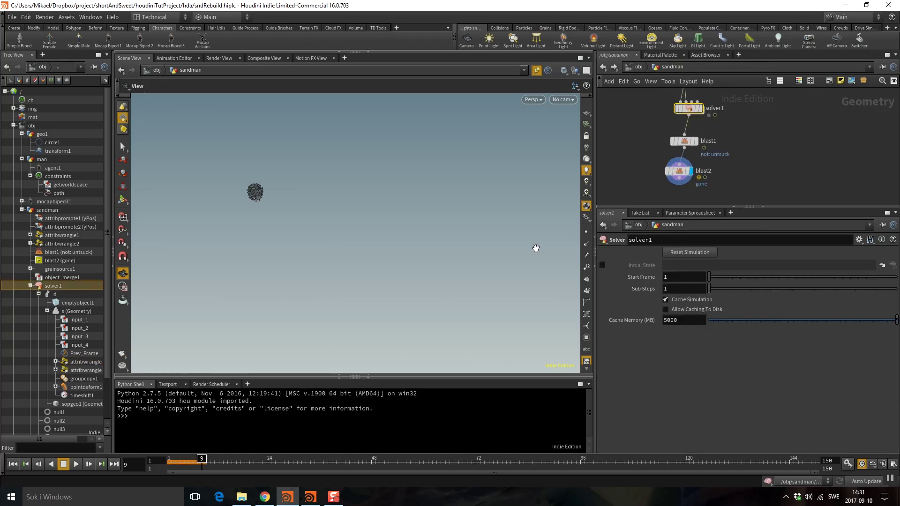
pyautogui.click(12, 464)
pyautogui.click(13, 464)
pyautogui.scroll(-2, 742, 132)
pyautogui.moveTo(723, 172); pyautogui.dragTo(671, 139)
pyautogui.press('Tab')
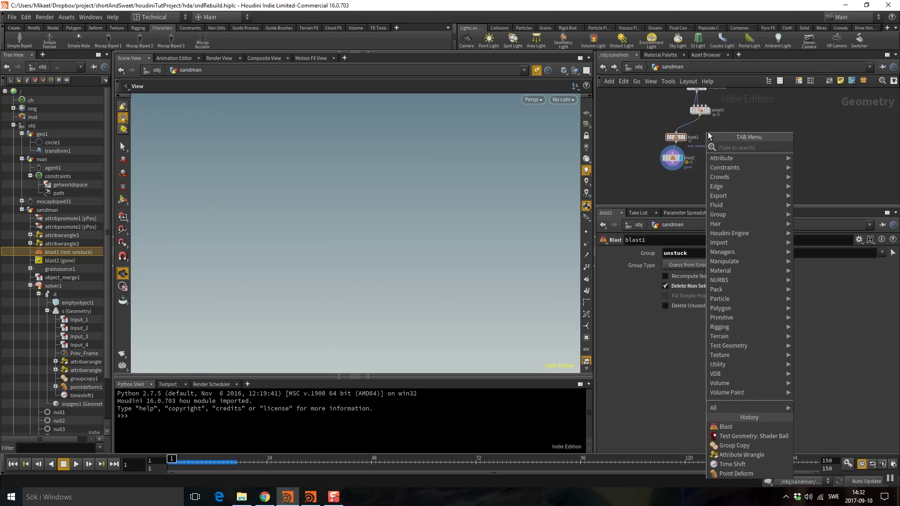
pyautogui.write('trail')
pyautogui.press('Return')
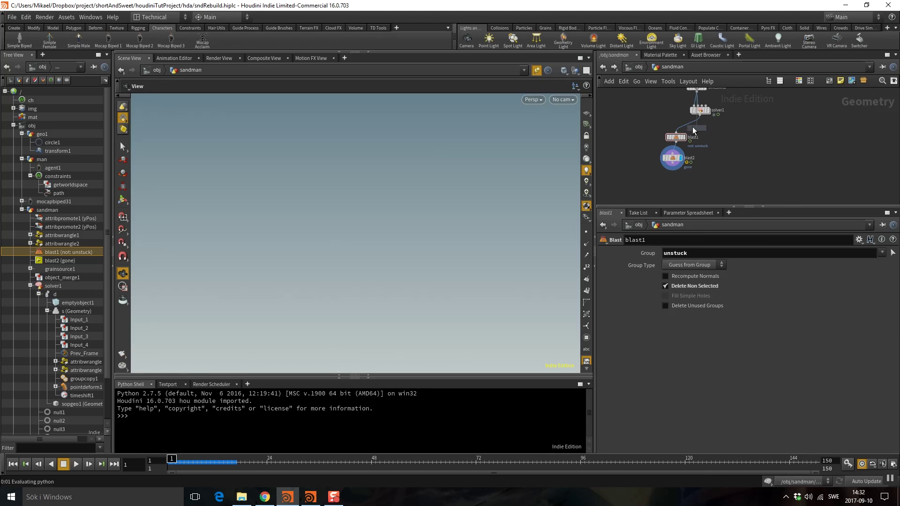
pyautogui.click(688, 122)
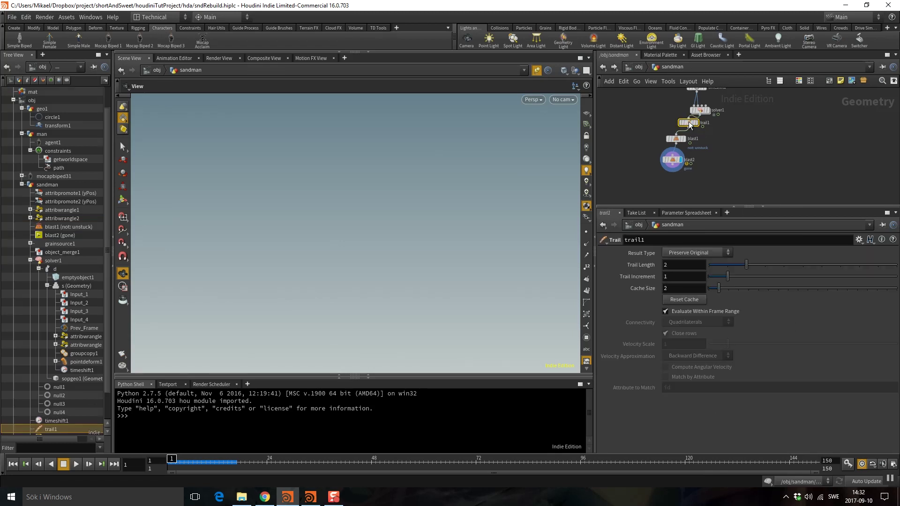
pyautogui.click(683, 253)
pyautogui.click(684, 287)
# Add dopnet1 below blast2, connect blast2 into it, and enter the DOP network
pyautogui.press('Tab')
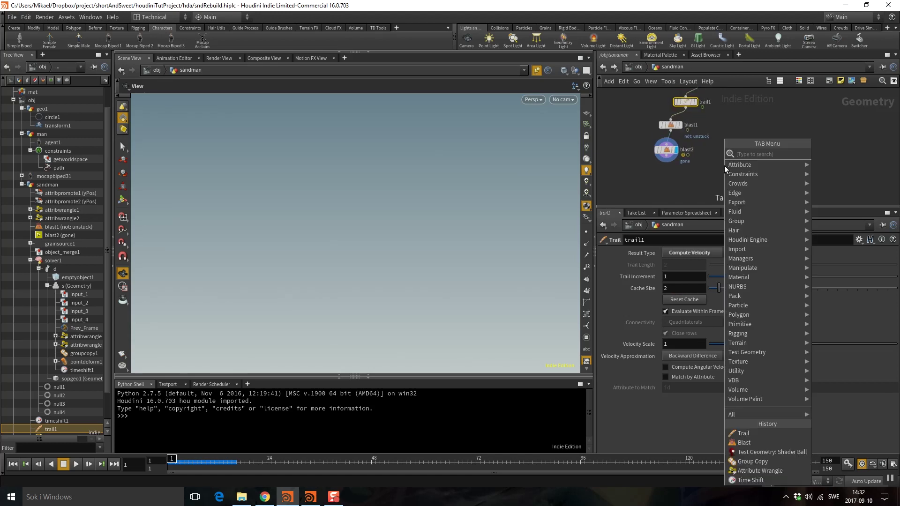
pyautogui.click(821, 193)
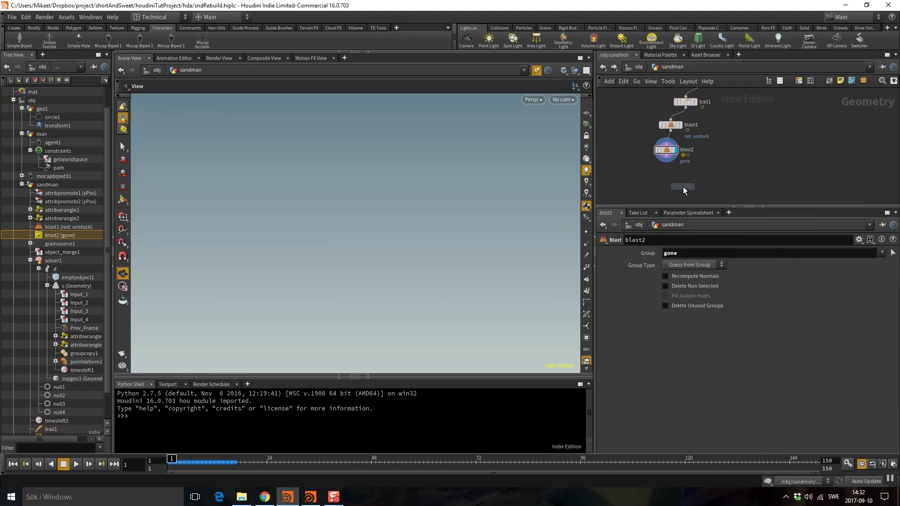
pyautogui.click(684, 187)
pyautogui.click(666, 157)
pyautogui.click(669, 181)
pyautogui.moveTo(668, 182); pyautogui.dragTo(672, 182)
pyautogui.doubleClick(672, 180)
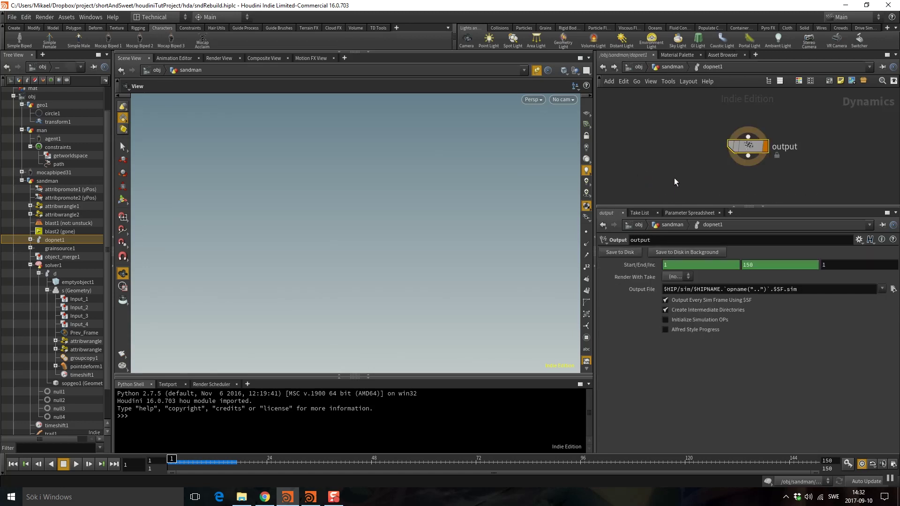
# Add popsolver1 and connect it to the output node
pyautogui.press('Tab')
pyautogui.press('Escape')
pyautogui.press('Tab')
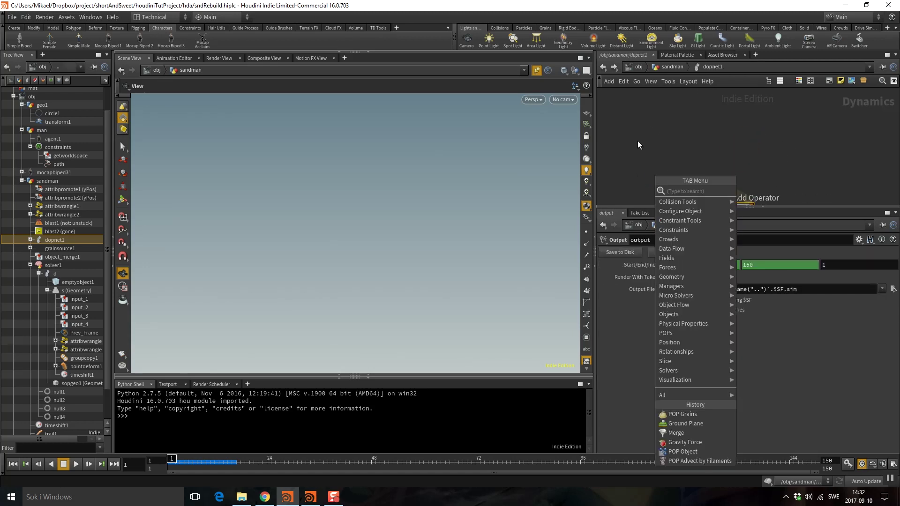
pyautogui.write('pop sol')
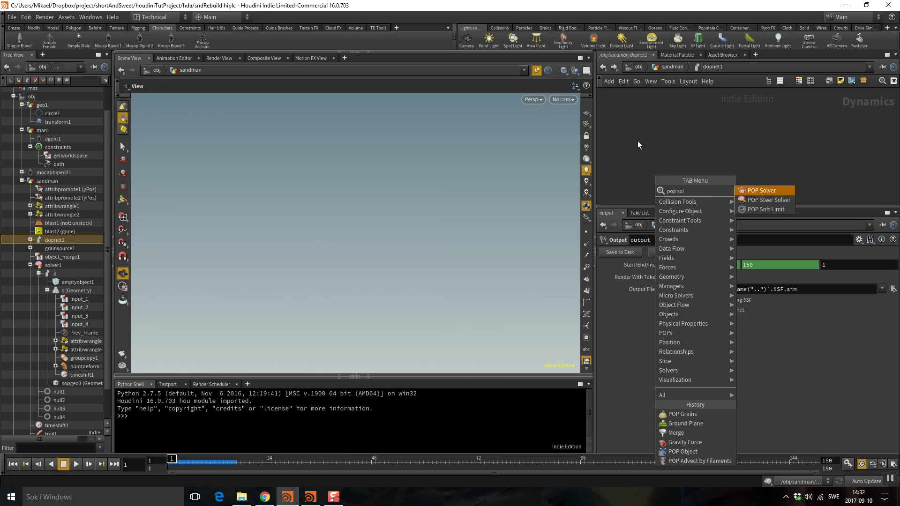
pyautogui.press('Return')
pyautogui.click(637, 140)
pyautogui.moveTo(637, 150); pyautogui.dragTo(722, 192)
pyautogui.press('l')
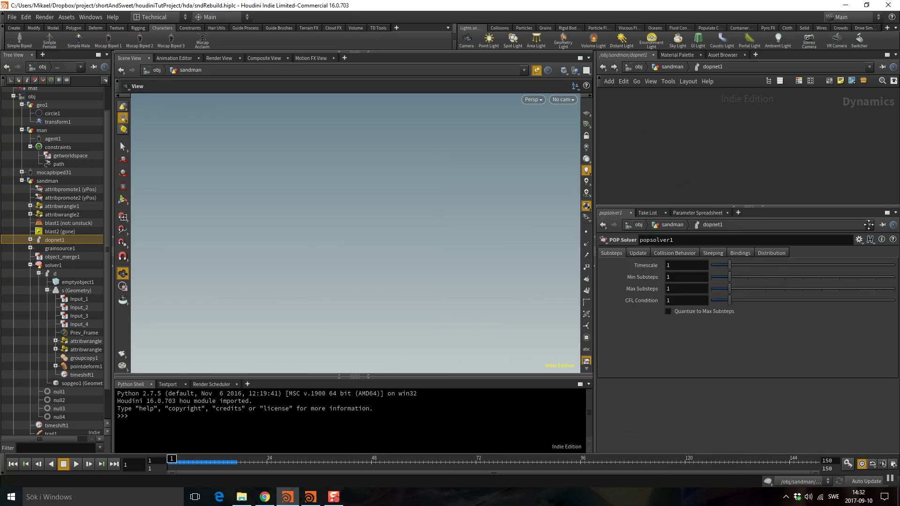
# Add popobject1 and popsource1, wiring popsource1 into popsolver1
pyautogui.press('Tab')
pyautogui.write('pop obj')
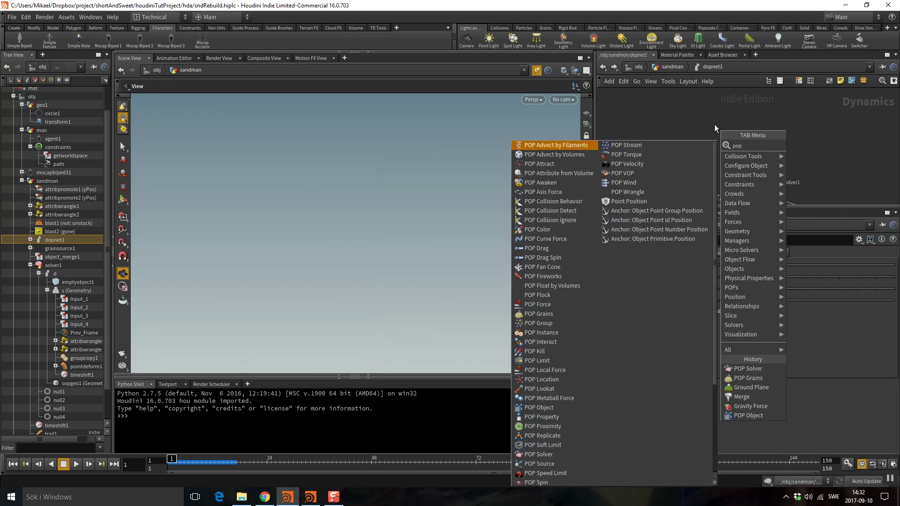
pyautogui.press('Return')
pyautogui.click(714, 125)
pyautogui.press('Tab')
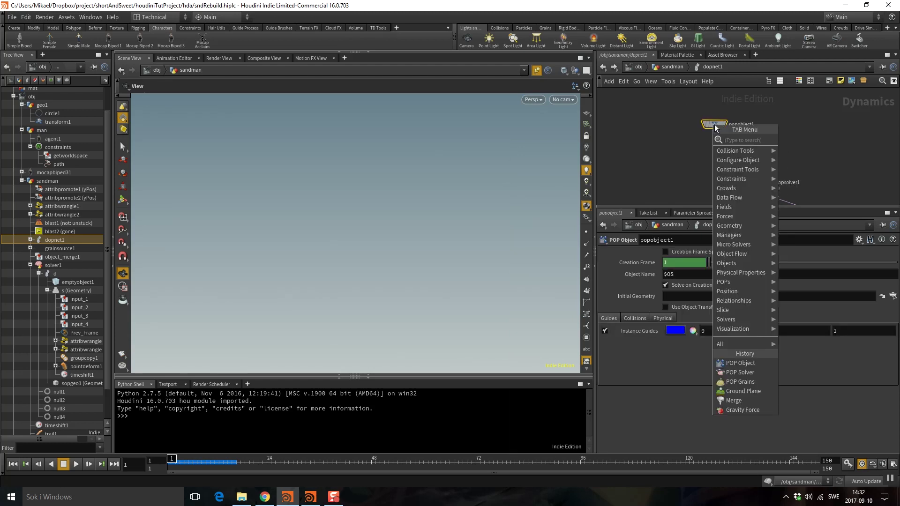
pyautogui.write('pop so')
pyautogui.press('Return')
pyautogui.click(779, 164)
pyautogui.click(779, 169)
pyautogui.click(755, 177)
pyautogui.moveTo(754, 177); pyautogui.dragTo(693, 119, button='middle')
# Insert gravity1 between popsolver1 and output and lay the nodes out vertically
pyautogui.press('Tab')
pyautogui.write('gravity')
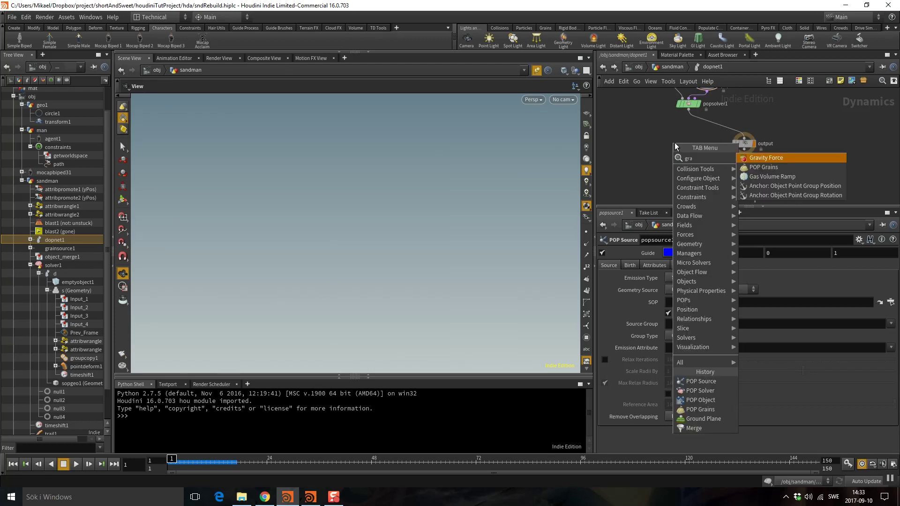
pyautogui.press('Return')
pyautogui.click(696, 134)
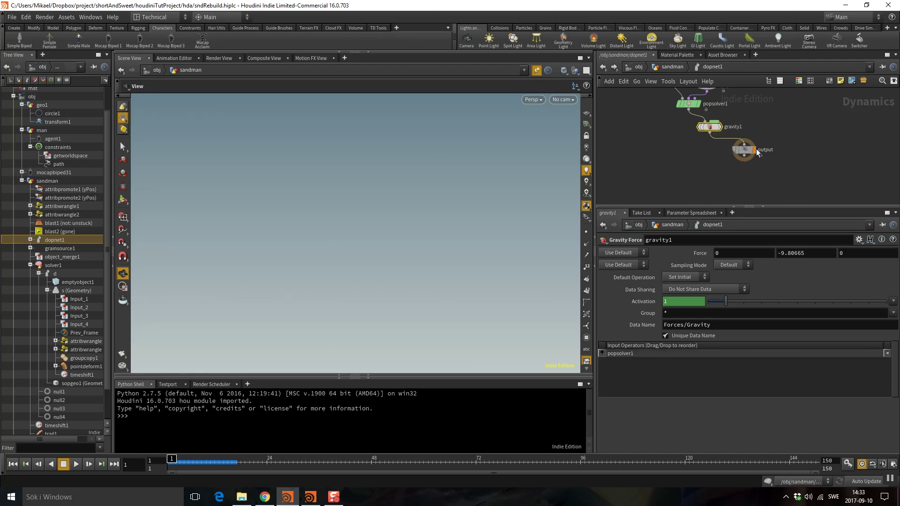
pyautogui.press('l')
pyautogui.scroll(-3, 670, 153)
# Merge groundplane1 with popsolver1 ahead of gravity1, groundplane1 first, and lay out all nodes
pyautogui.press('Tab')
pyautogui.write('ground')
pyautogui.press('Return')
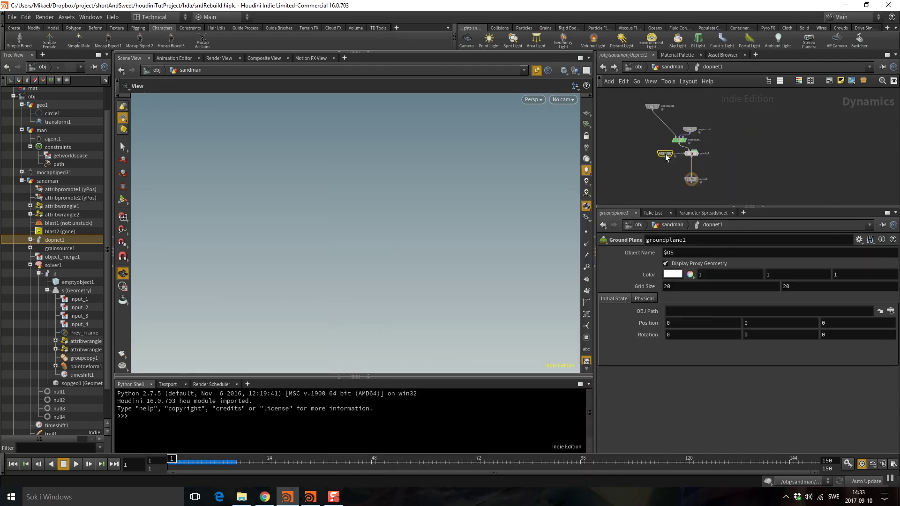
pyautogui.click(662, 176)
pyautogui.moveTo(701, 173); pyautogui.dragTo(691, 156)
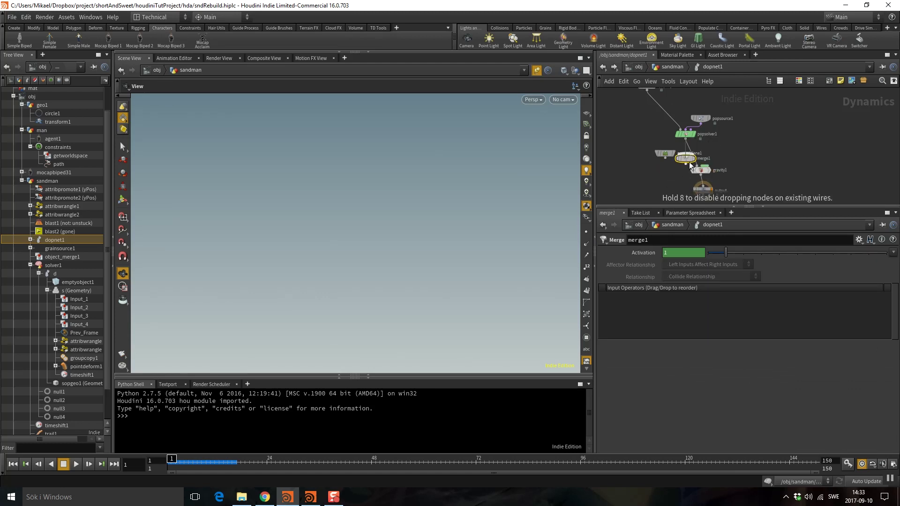
pyautogui.moveTo(606, 305); pyautogui.dragTo(604, 295)
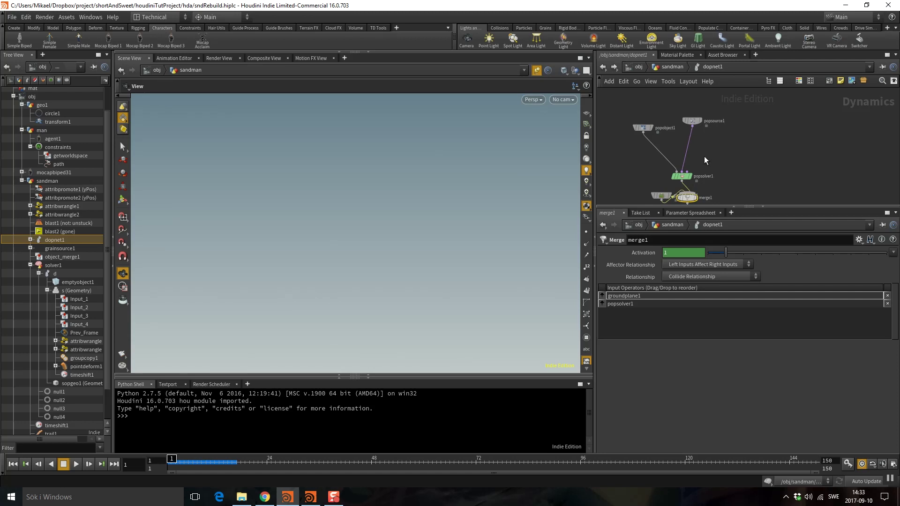
pyautogui.scroll(-3, 690, 159)
pyautogui.moveTo(724, 199); pyautogui.dragTo(671, 108)
pyautogui.press('l')
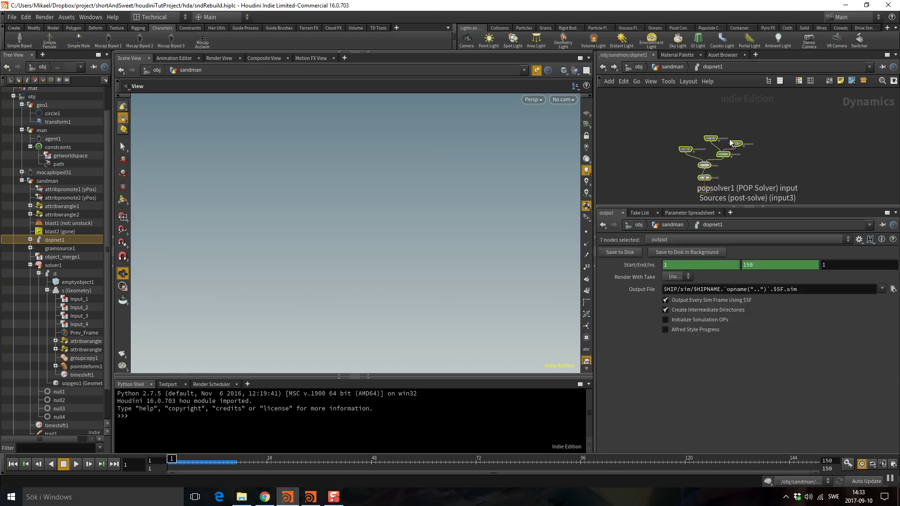
pyautogui.scroll(4, 755, 161)
pyautogui.click(728, 125)
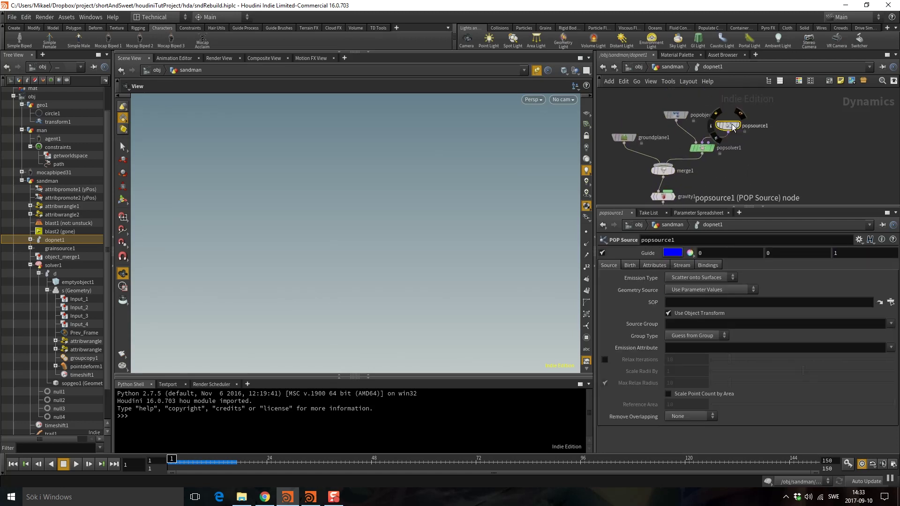
# Set popsource1 to emit Points from Use First Context Geometry with Inherit Velocity 0.5, then preview
pyautogui.click(682, 280)
pyautogui.click(688, 305)
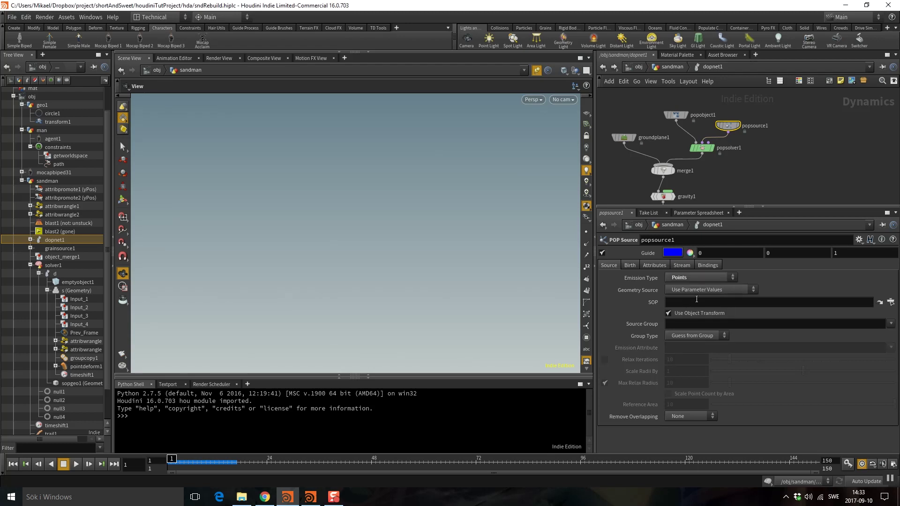
pyautogui.click(695, 292)
pyautogui.click(703, 321)
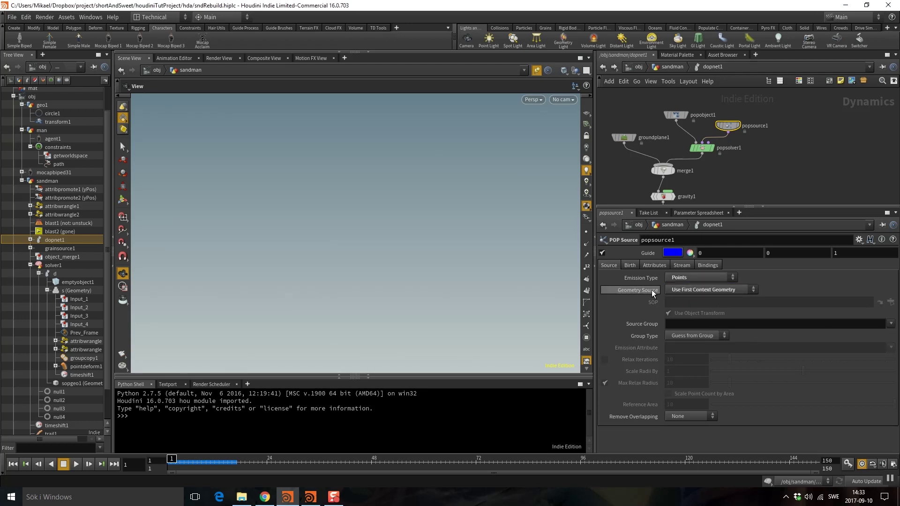
pyautogui.click(630, 265)
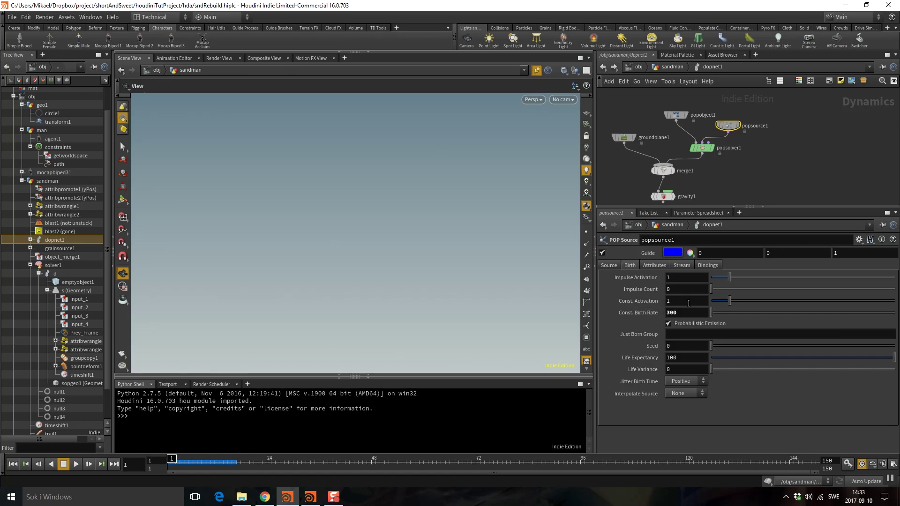
pyautogui.click(653, 265)
pyautogui.click(665, 315)
pyautogui.write('0.5')
pyautogui.press('Return')
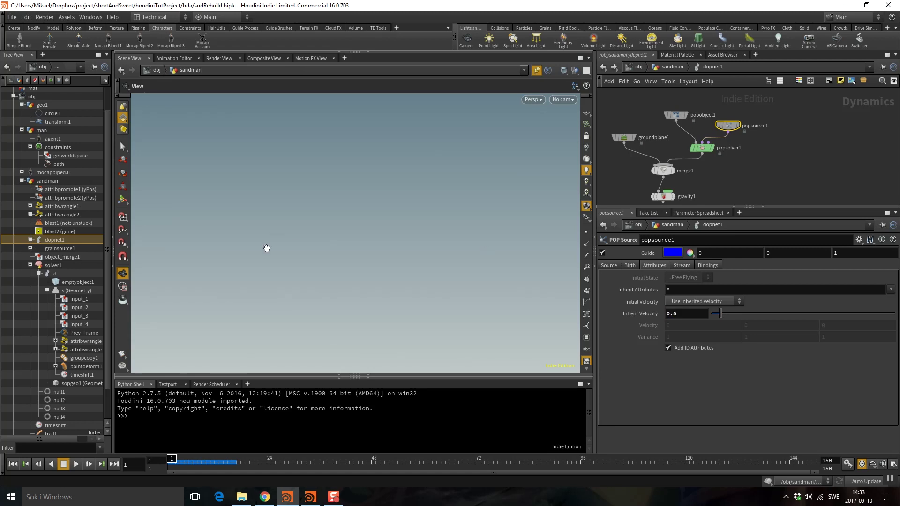
pyautogui.click(77, 465)
pyautogui.click(76, 464)
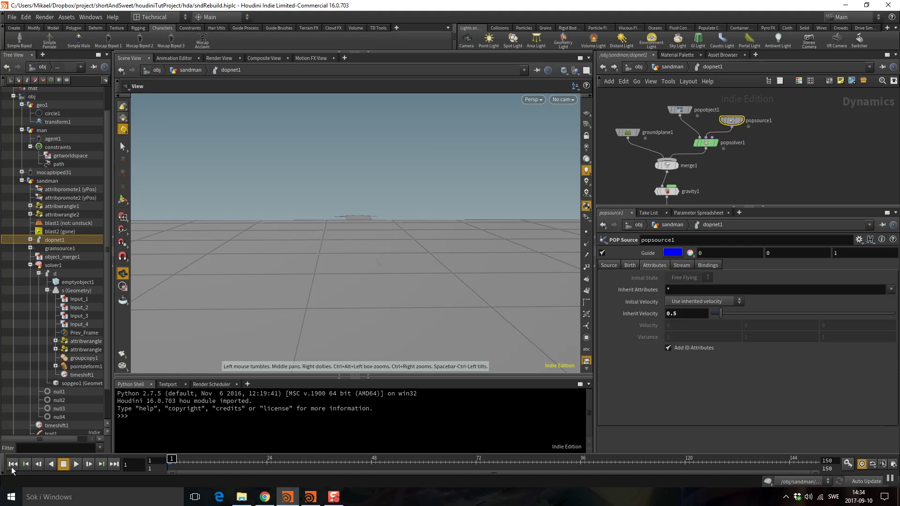
pyautogui.click(76, 464)
pyautogui.click(77, 464)
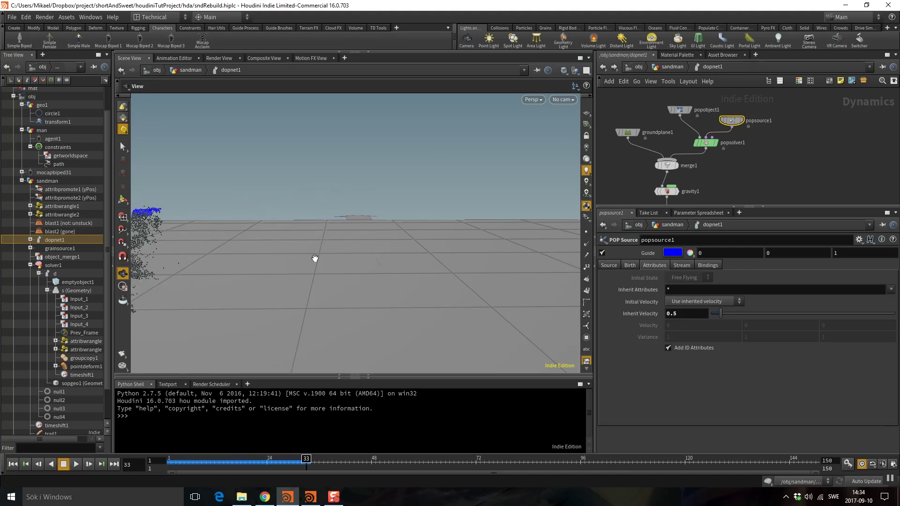
# Set popsolver1 Min Substeps to 10, replay, and move popsource1 above popobject1
pyautogui.click(706, 142)
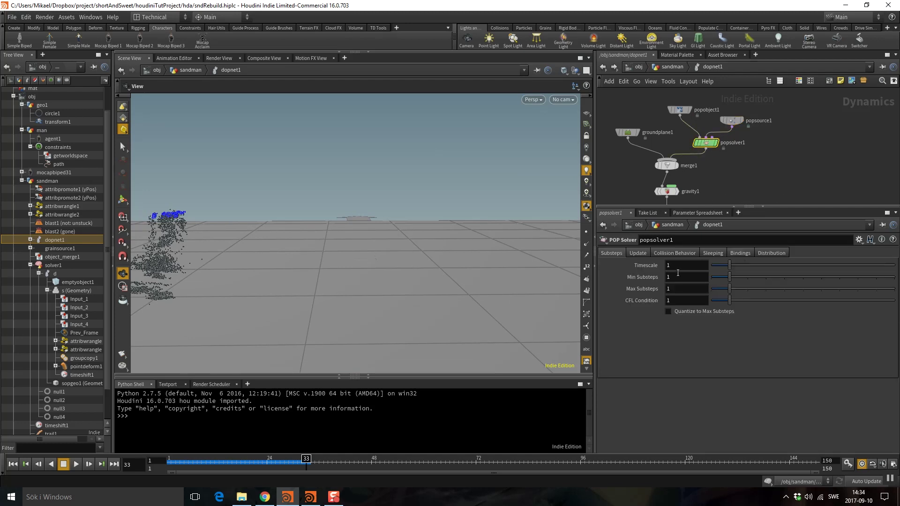
pyautogui.press('Return')
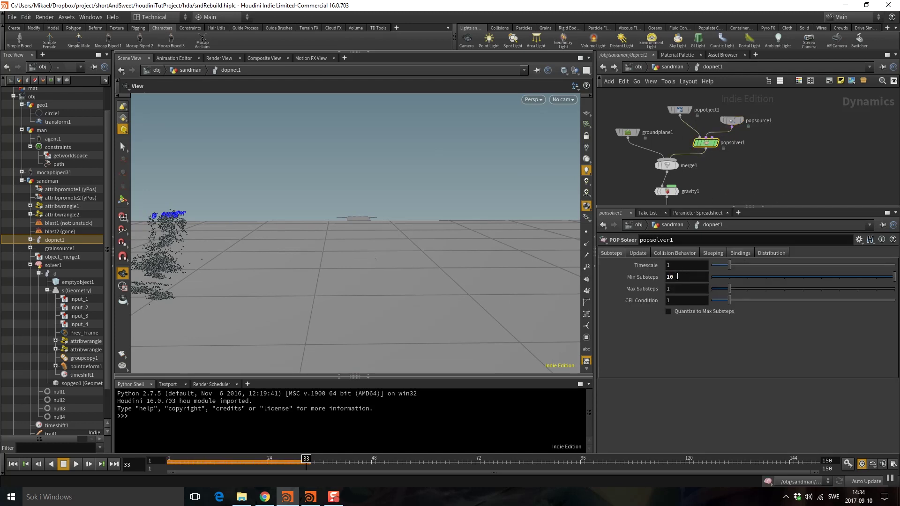
pyautogui.click(12, 465)
pyautogui.click(75, 464)
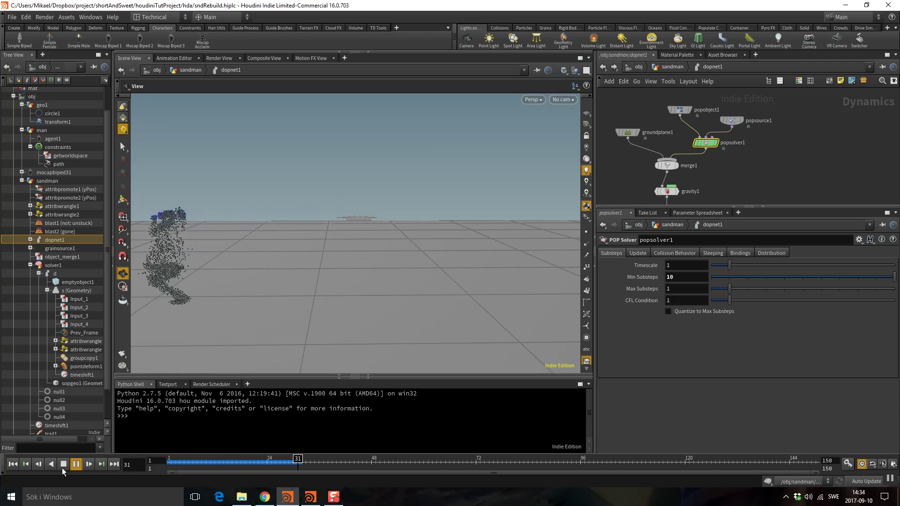
pyautogui.click(64, 464)
pyautogui.moveTo(750, 155); pyautogui.dragTo(747, 165, button='middle')
pyautogui.moveTo(729, 130); pyautogui.dragTo(731, 112)
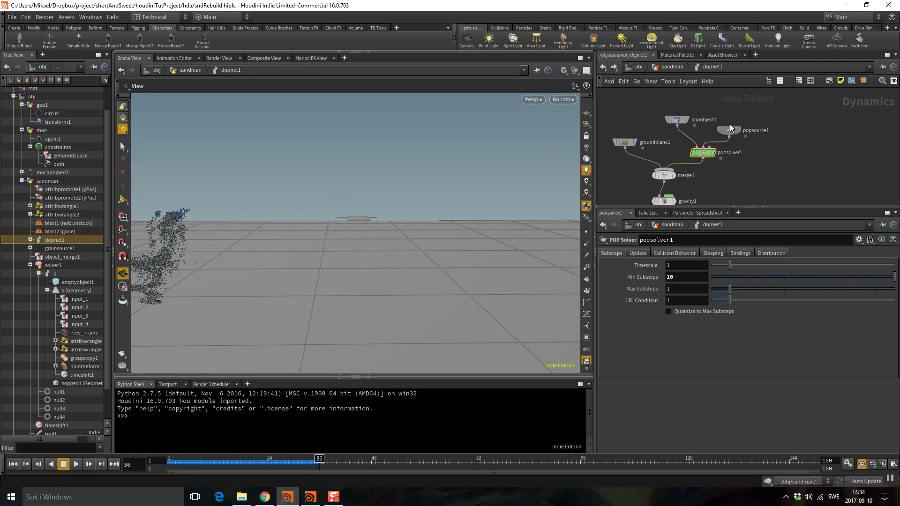
pyautogui.press('Tab')
# Insert popgrains1 between popsource1 and popsolver1 with Scale Kinetic 1 and Clumping Weight 0.5
pyautogui.write('pop gr')
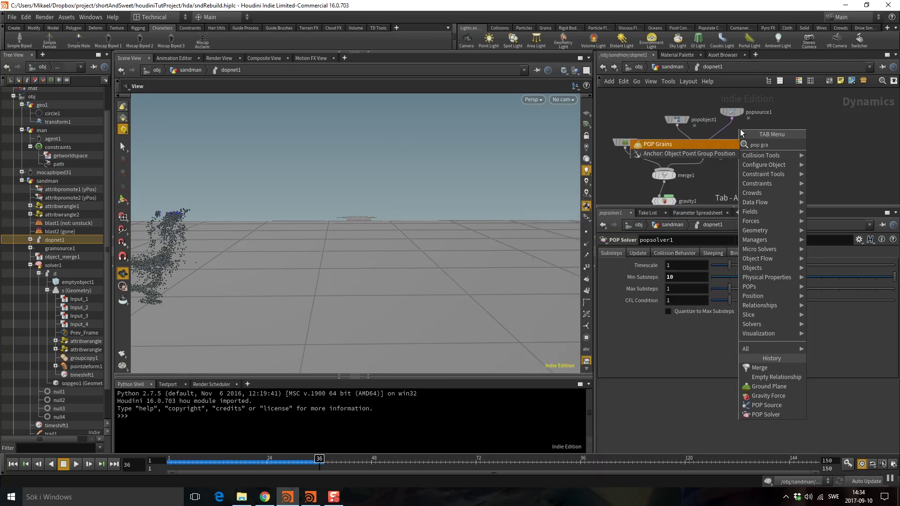
pyautogui.press('Return')
pyautogui.click(722, 136)
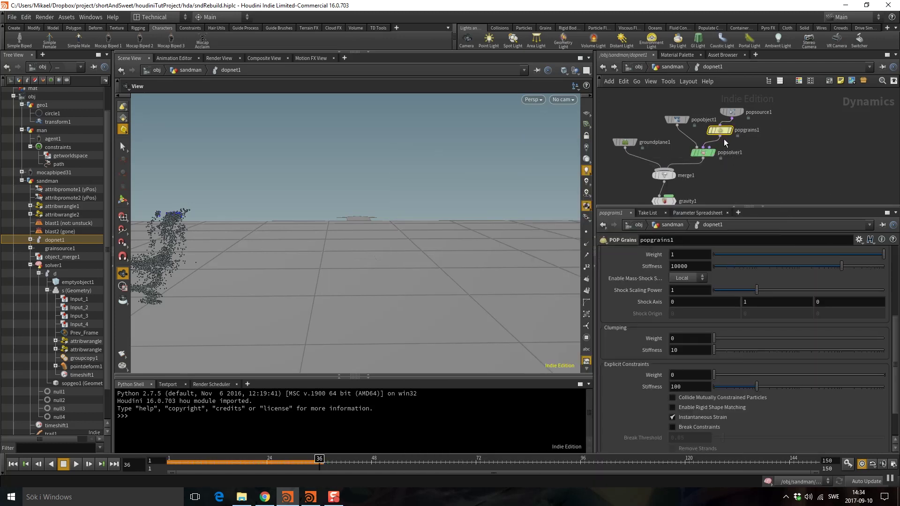
pyautogui.scroll(5, 735, 309)
pyautogui.click(688, 340)
pyautogui.write('1')
pyautogui.scroll(-5, 740, 325)
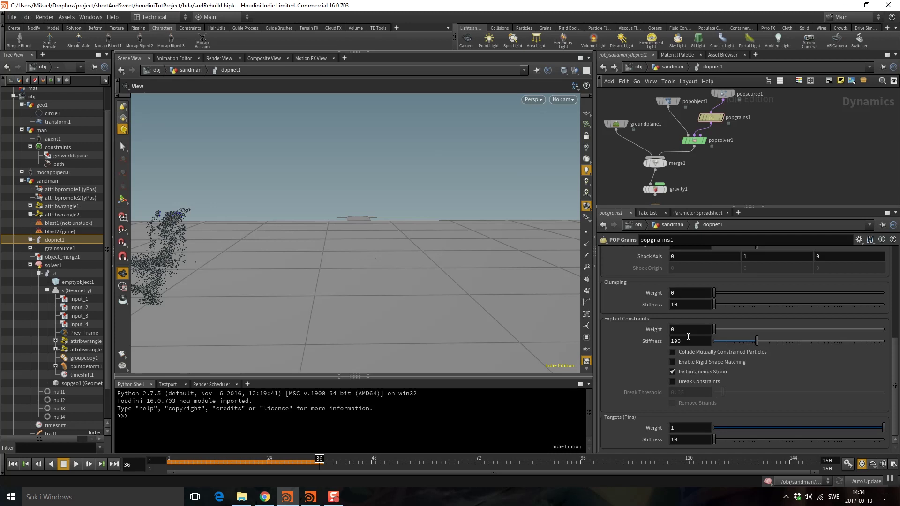
pyautogui.click(690, 293)
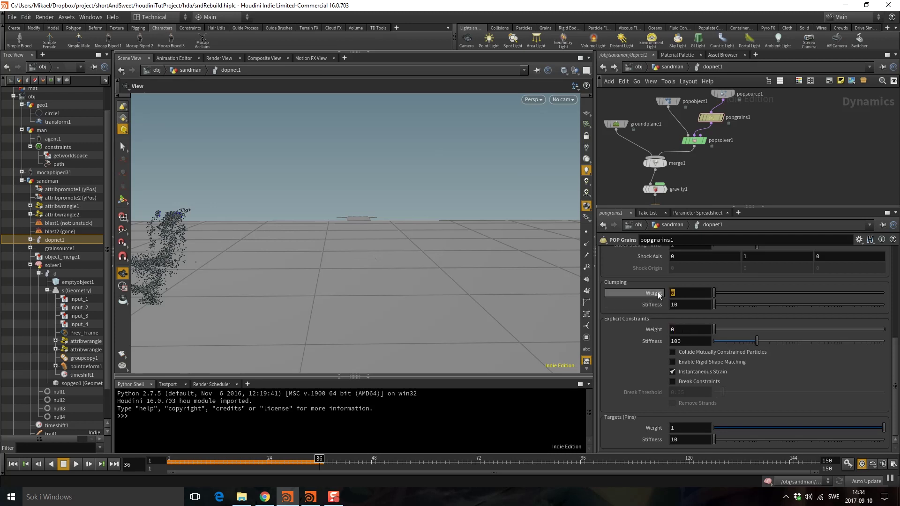
pyautogui.write('0.5')
pyautogui.press('Return')
# Rewind and play the grain simulation, tilting the view to see the ground grid
pyautogui.click(13, 464)
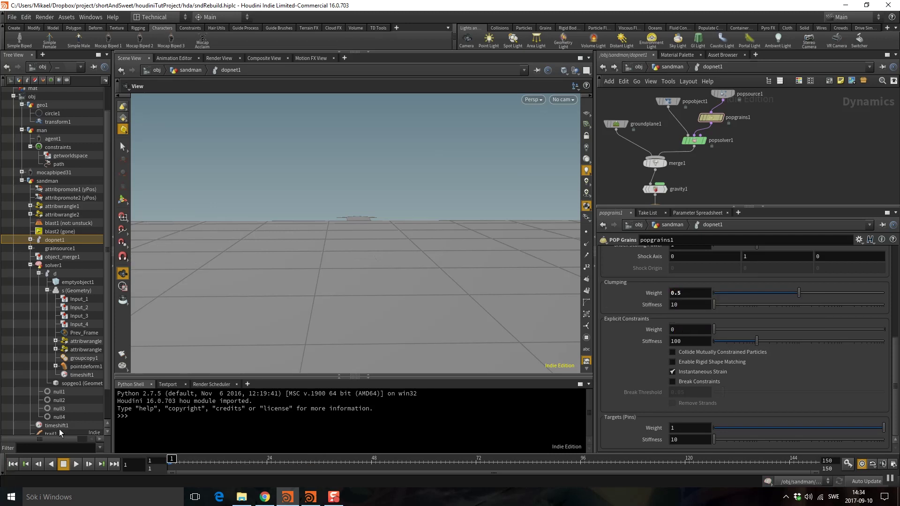
pyautogui.moveTo(354, 206); pyautogui.dragTo(314, 259)
pyautogui.click(77, 464)
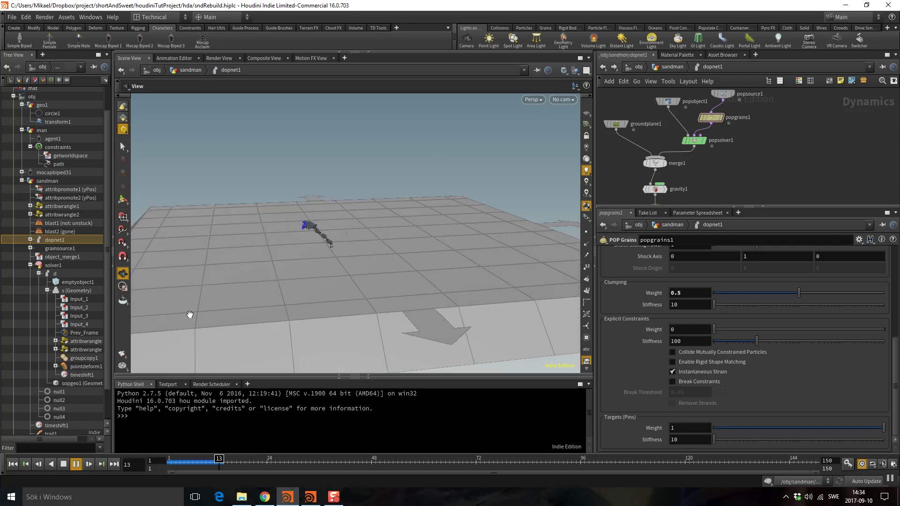
# In the sandman network, add blast3 fed from solver1, deleting the unstuck group
pyautogui.click(76, 464)
pyautogui.press('u')
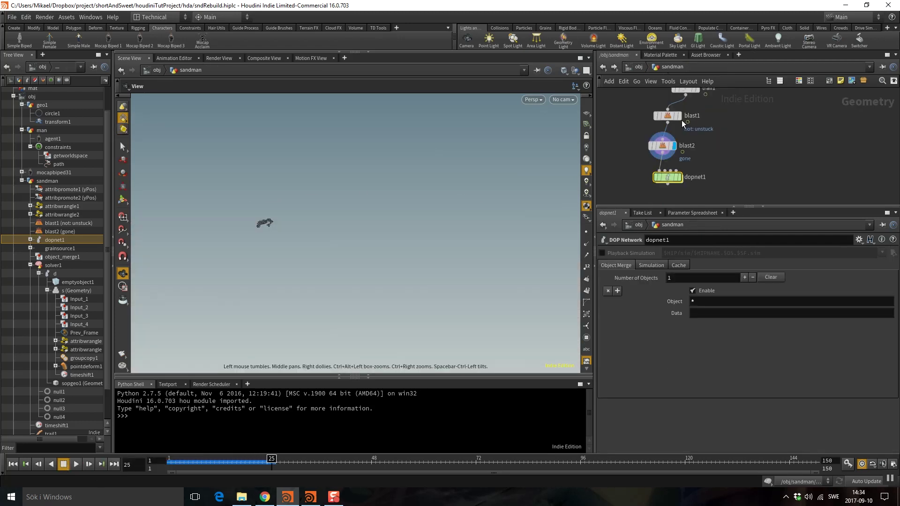
pyautogui.press('Tab')
pyautogui.write('bla')
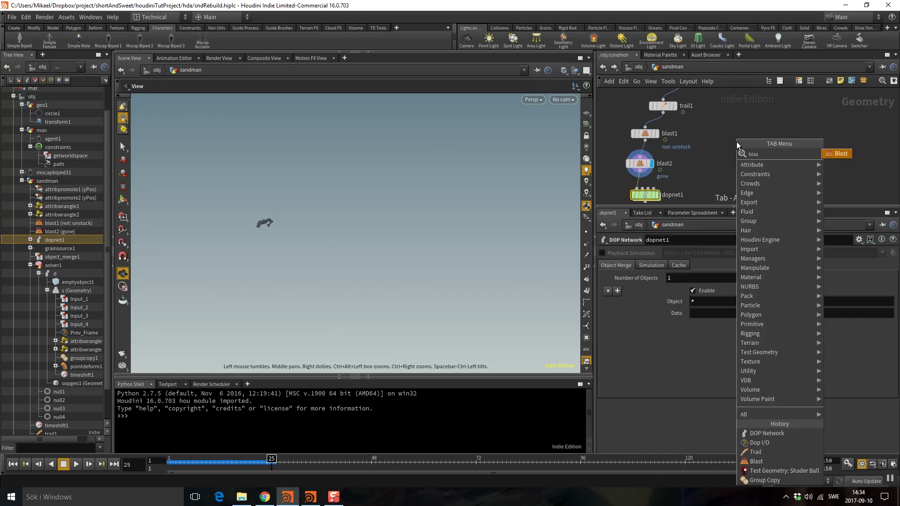
pyautogui.press('Return')
pyautogui.click(736, 142)
pyautogui.click(740, 165)
pyautogui.click(683, 113)
pyautogui.click(882, 252)
pyautogui.click(871, 263)
pyautogui.moveTo(792, 202); pyautogui.dragTo(786, 169, button='middle')
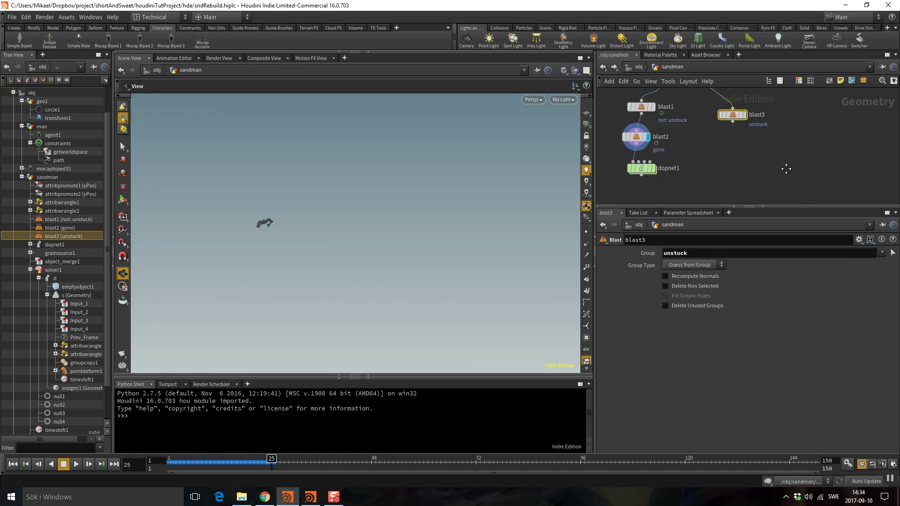
# Add merge1 combining dopnet1 and blast3, then play the merged running figure
pyautogui.press('Tab')
pyautogui.write('mer')
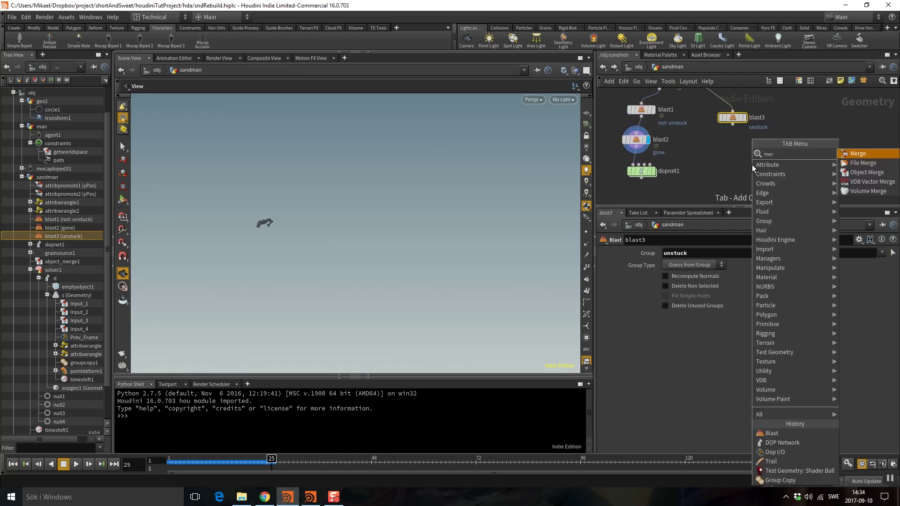
pyautogui.press('Return')
pyautogui.click(687, 190)
pyautogui.click(733, 123)
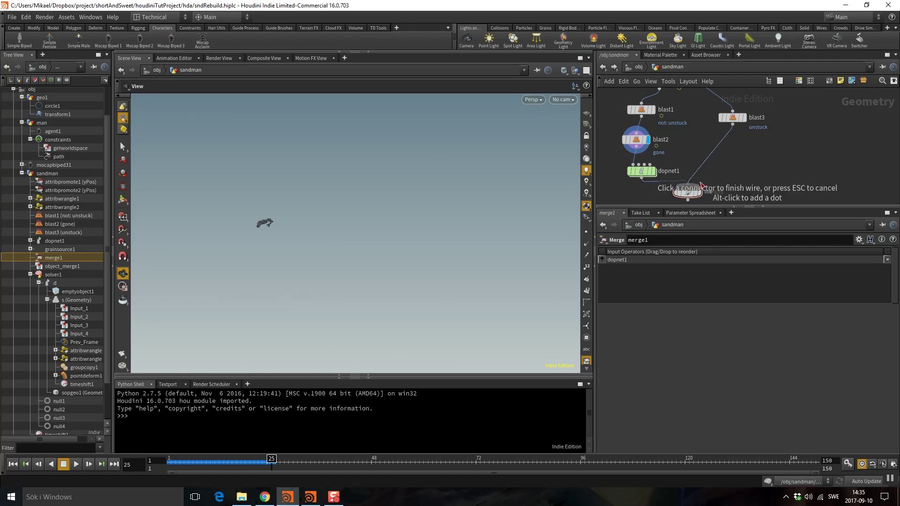
pyautogui.click(689, 189)
pyautogui.click(76, 464)
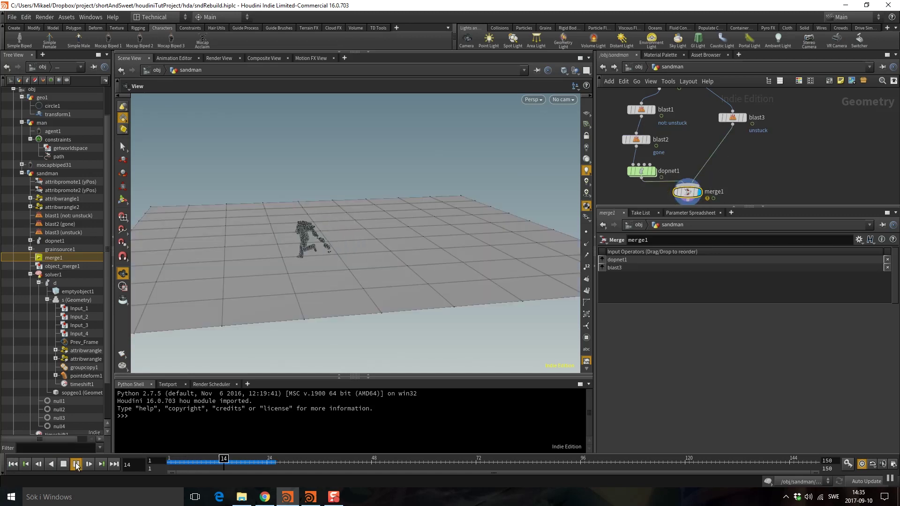